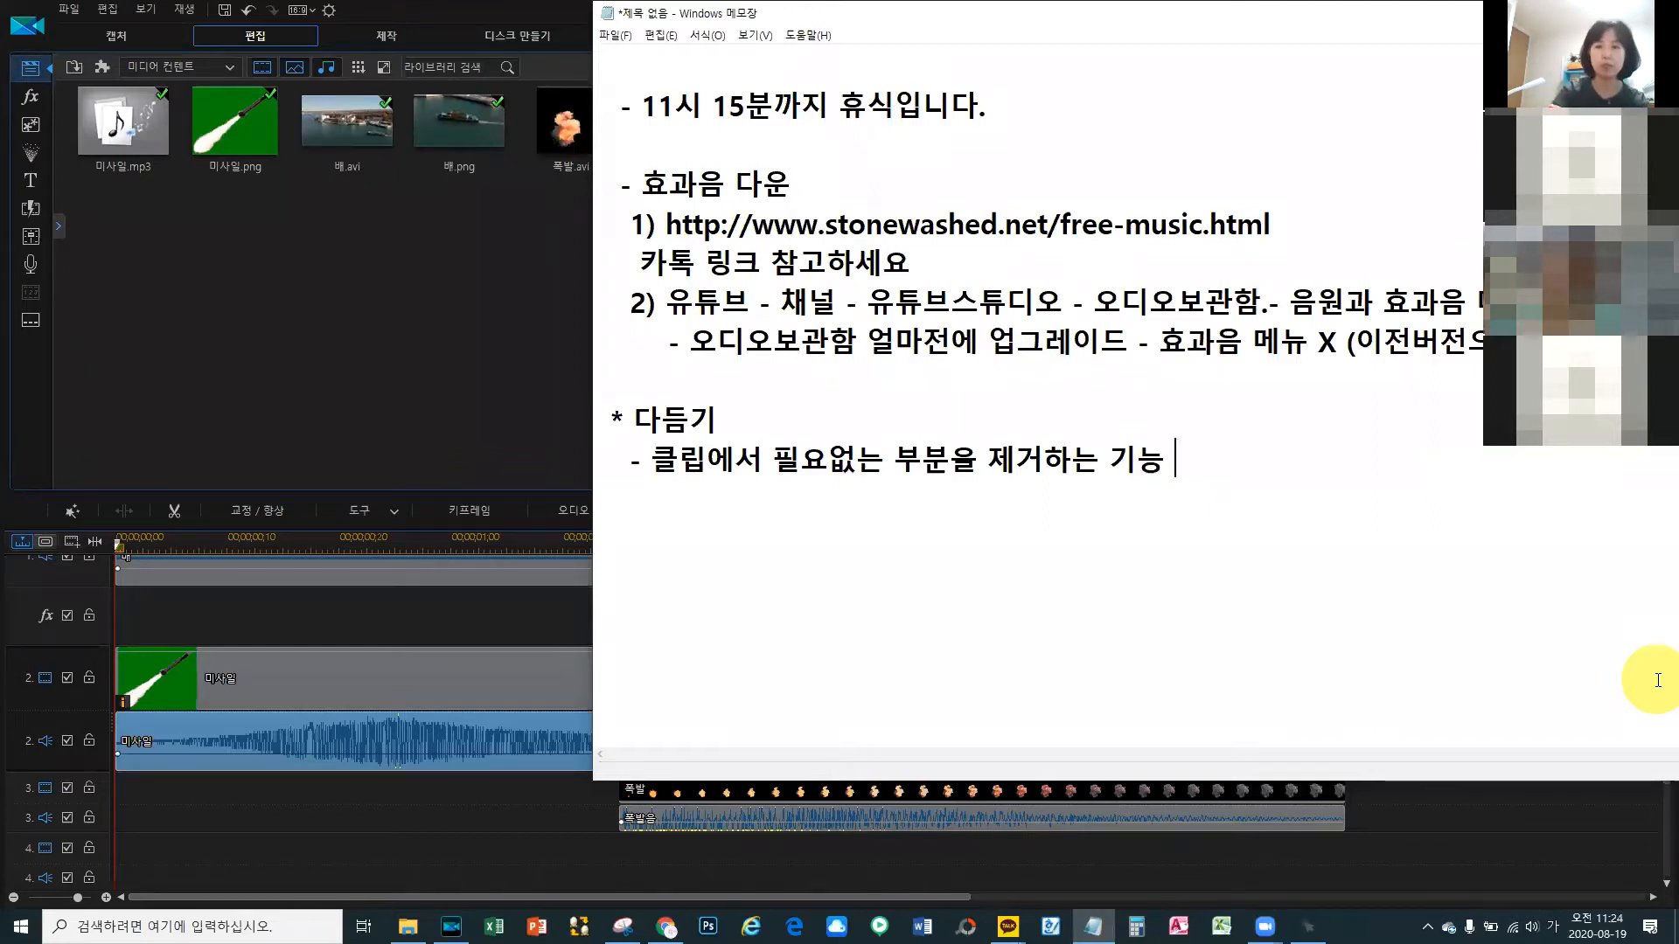
# Step: Add the note line "- 클립을 분할해서 삭제하는 기능과의 차이점 : 복원 가능" under the 다듬기 heading
pyautogui.press('Return')
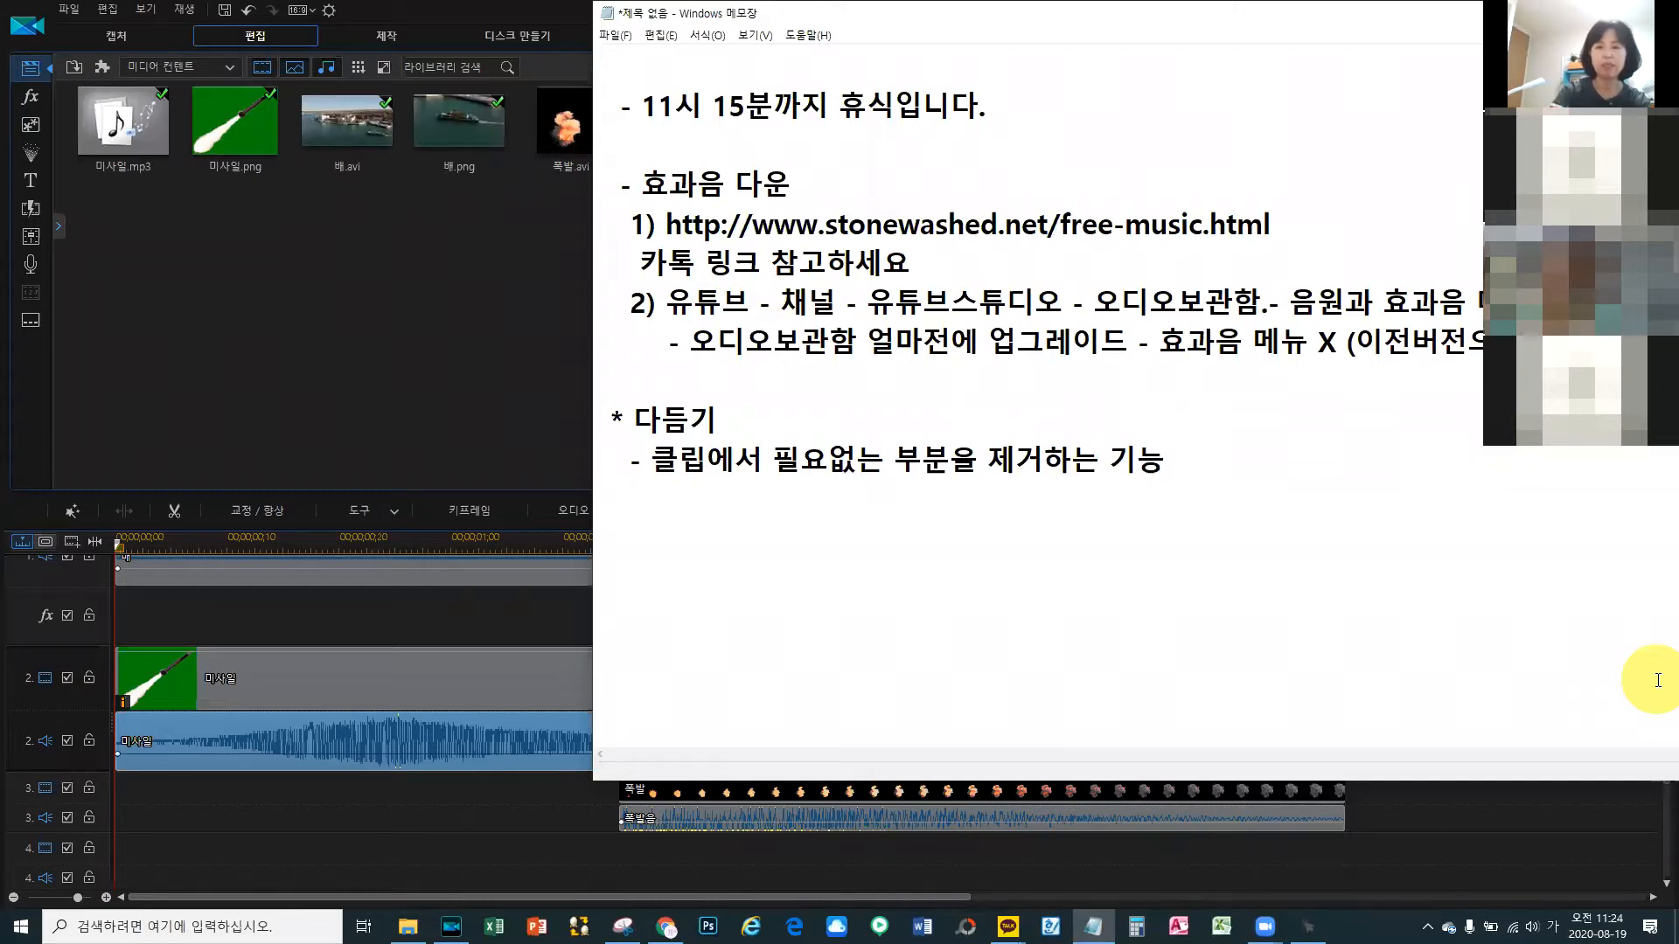
pyautogui.write('-')
pyautogui.write(' 클')
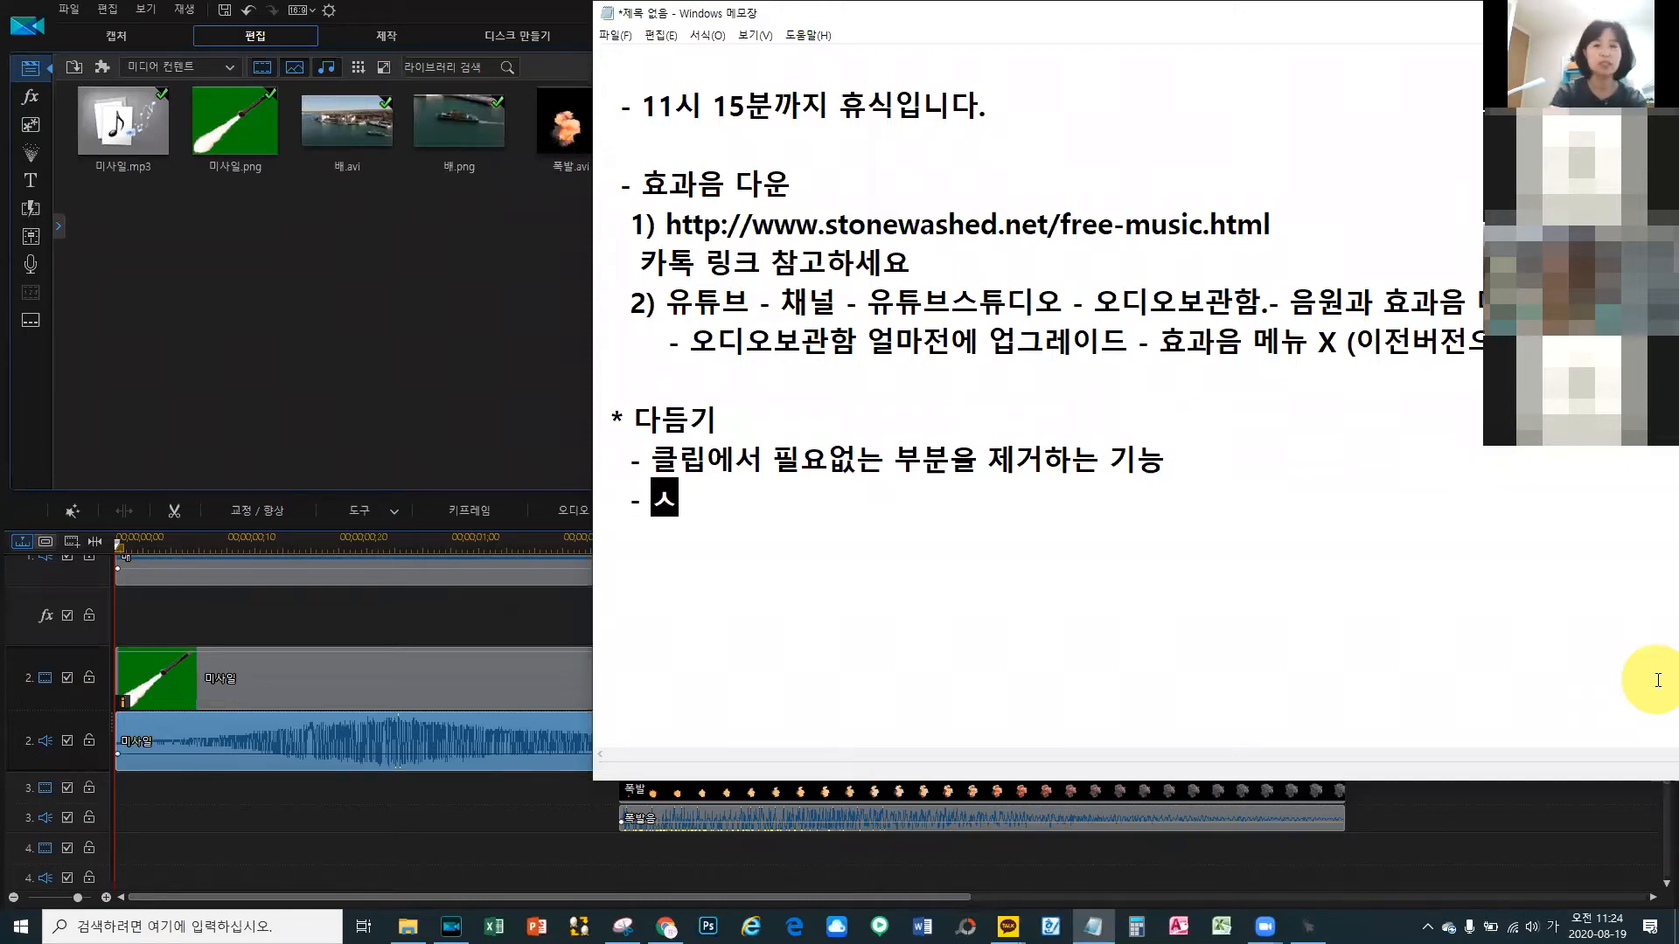
pyautogui.write('립을 ㅂ분할')
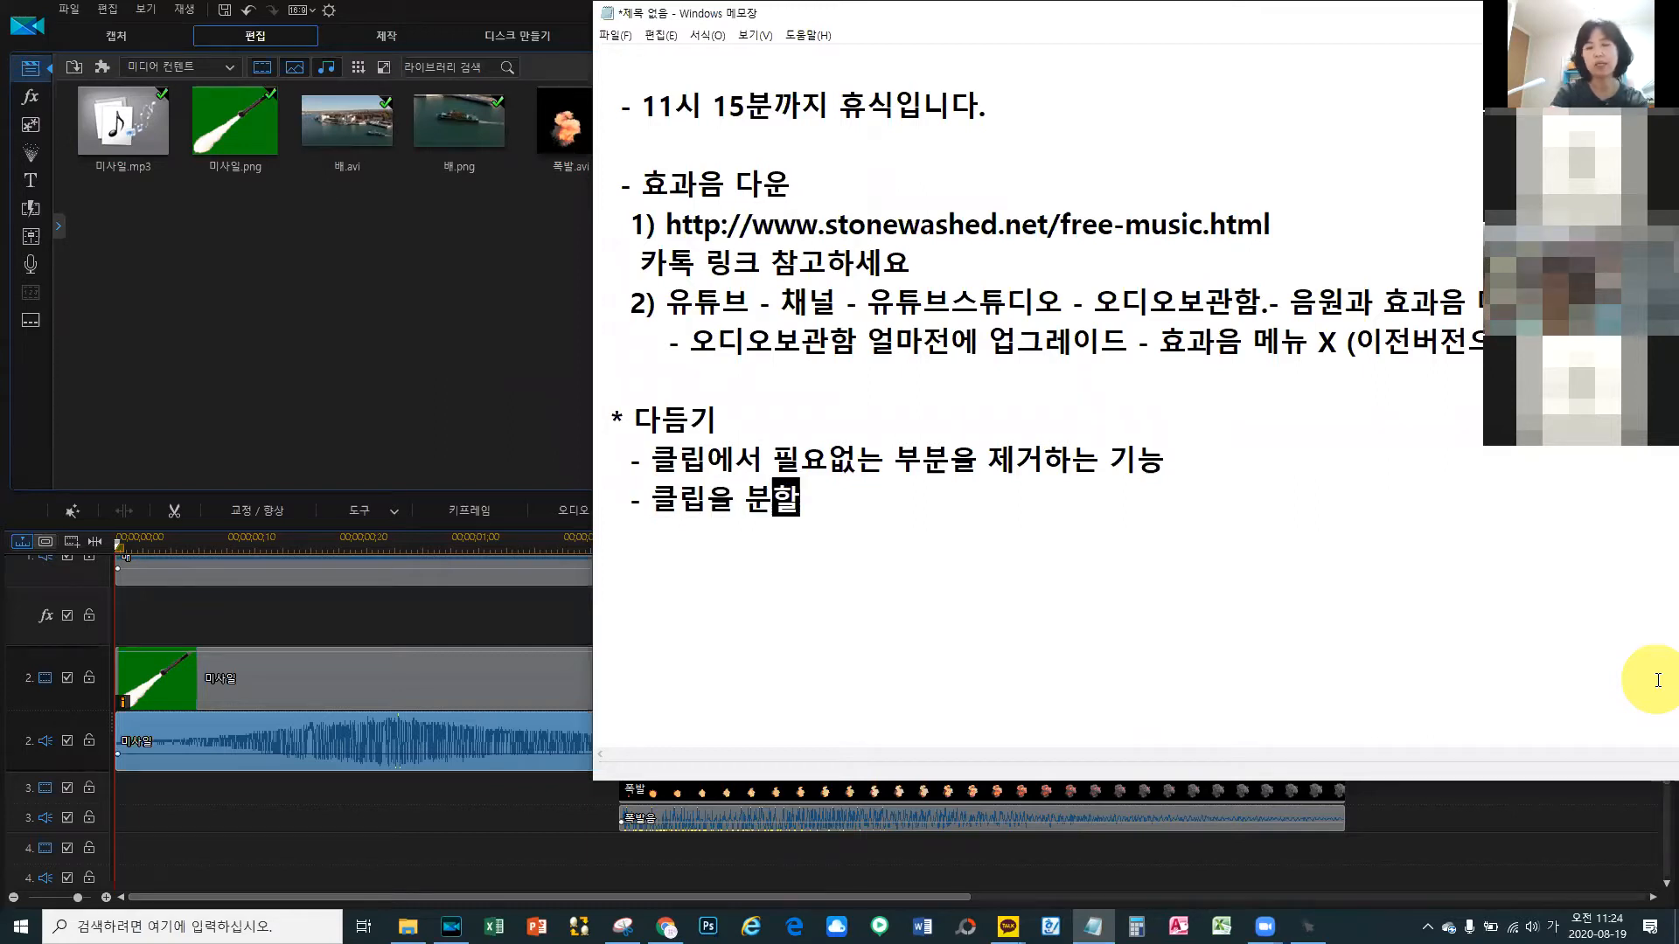
pyautogui.write('해서 삭제하는 ')
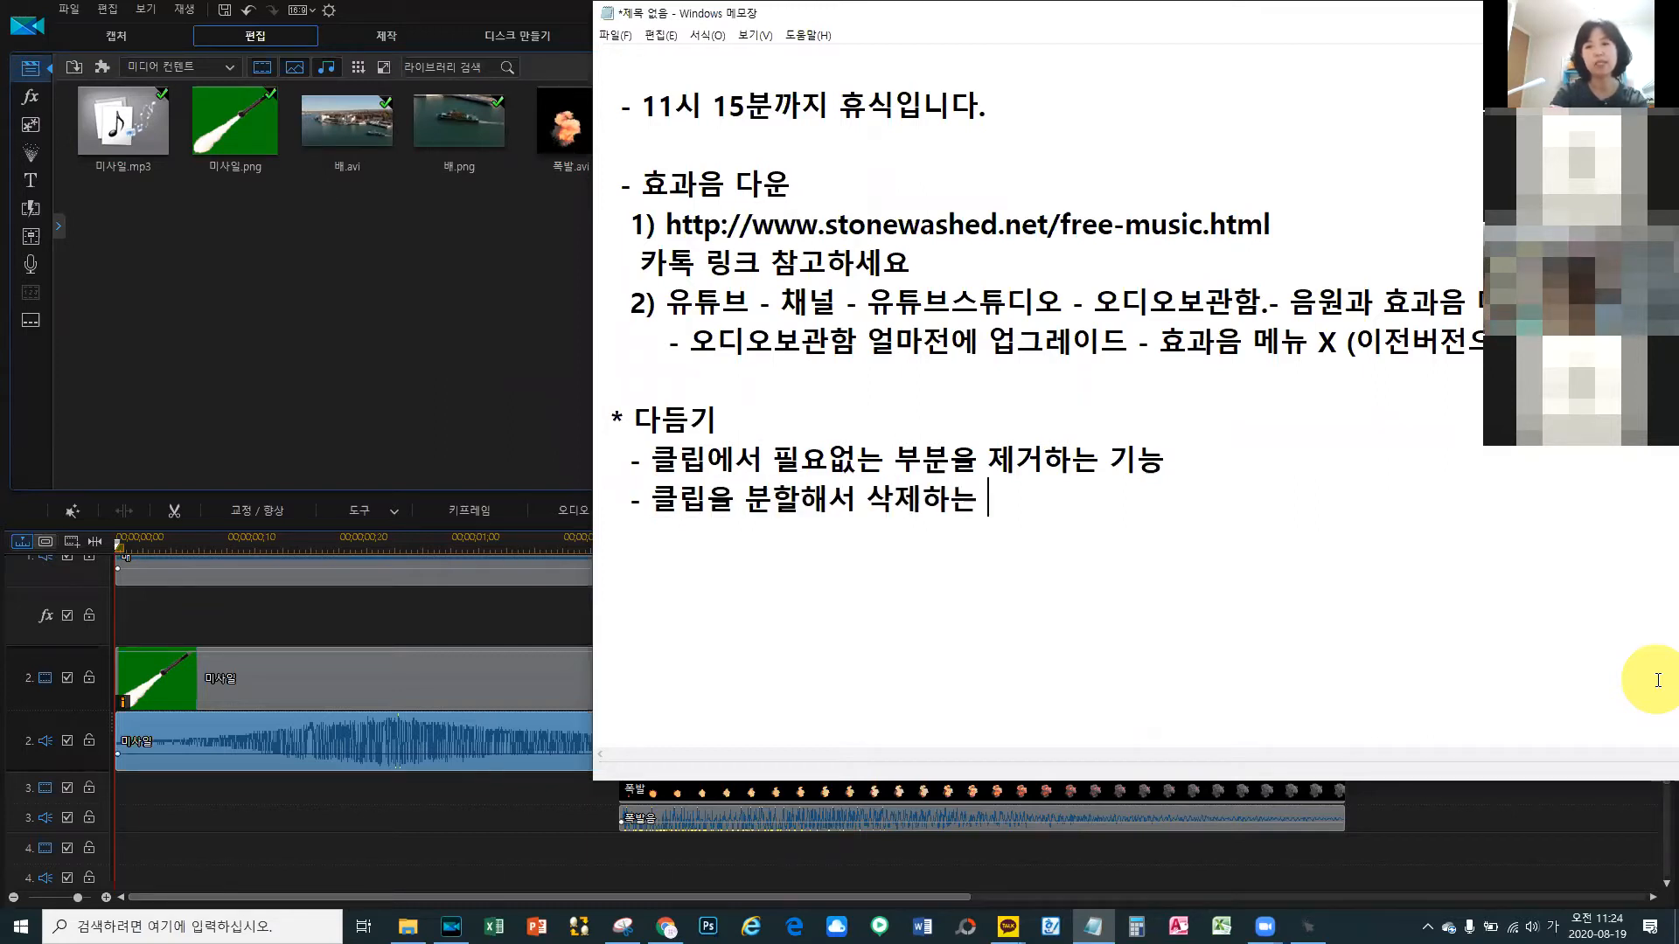
pyautogui.write('기능과의')
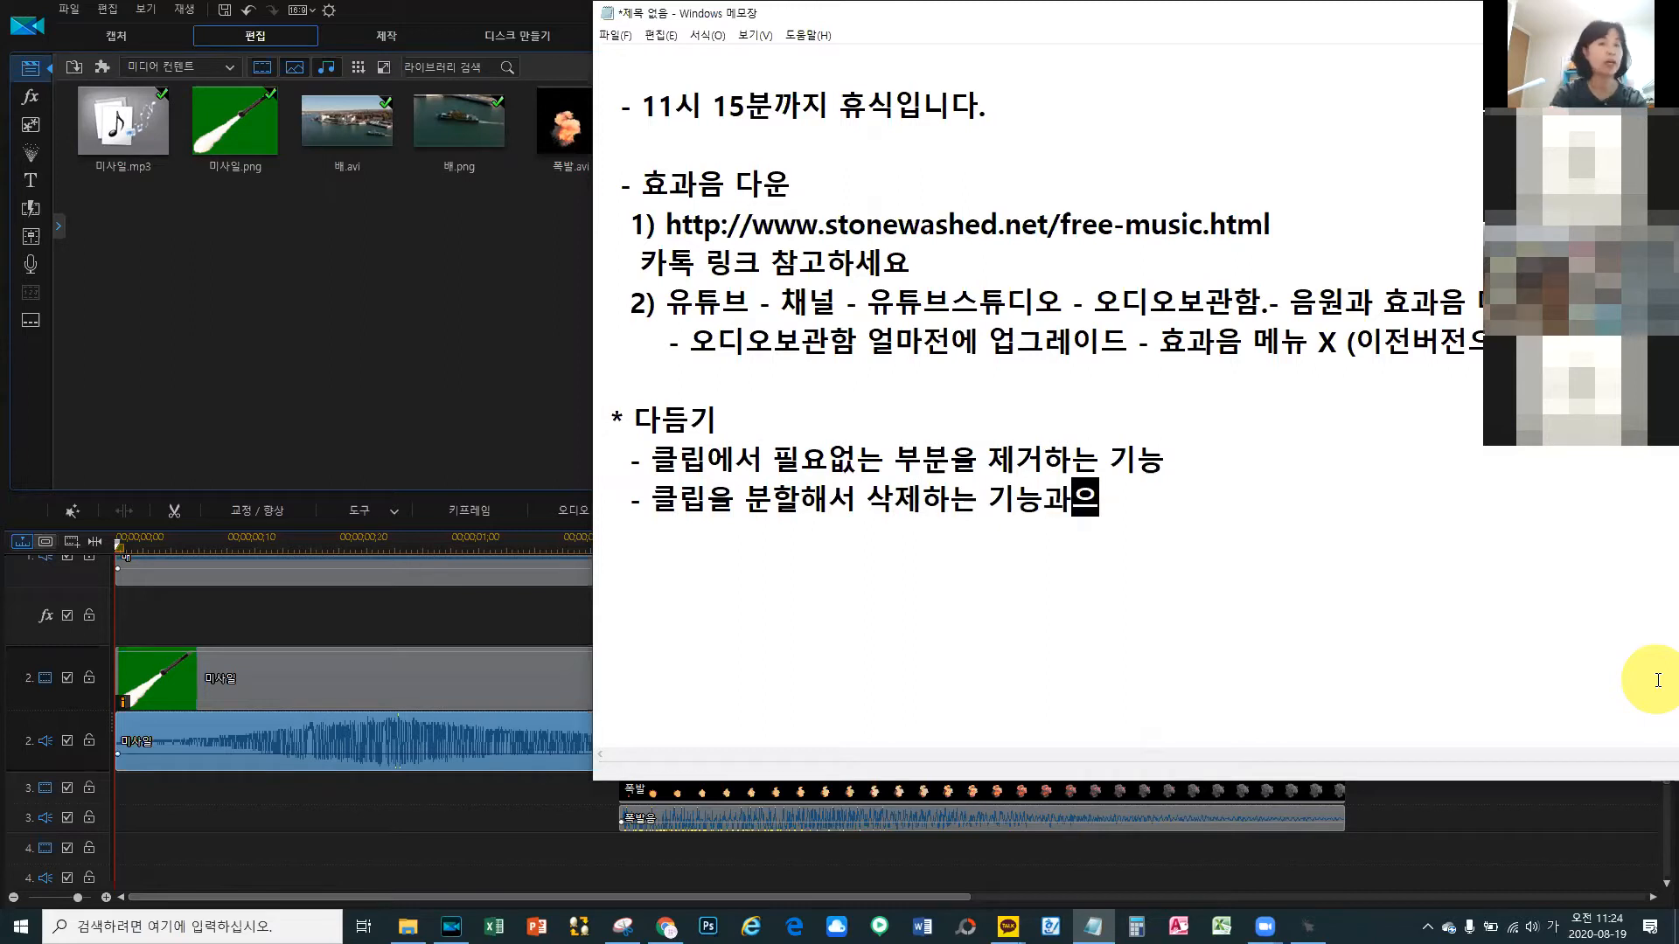
pyautogui.press('BackSpace')
pyautogui.write('의')
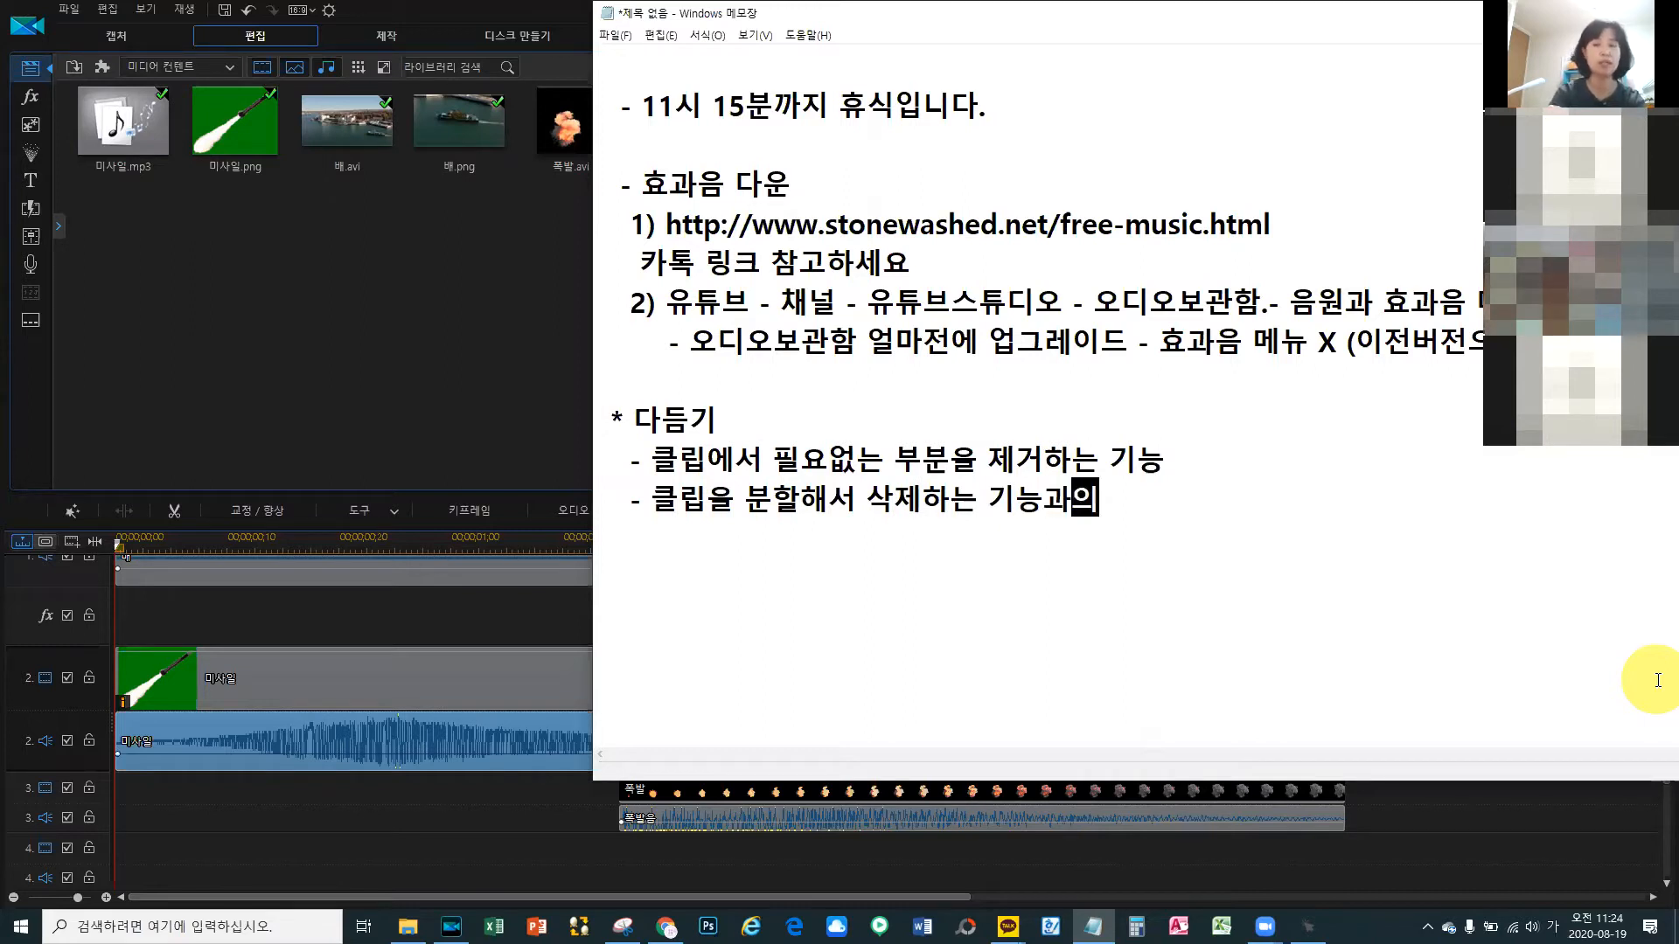
pyautogui.write(' 차이점 :')
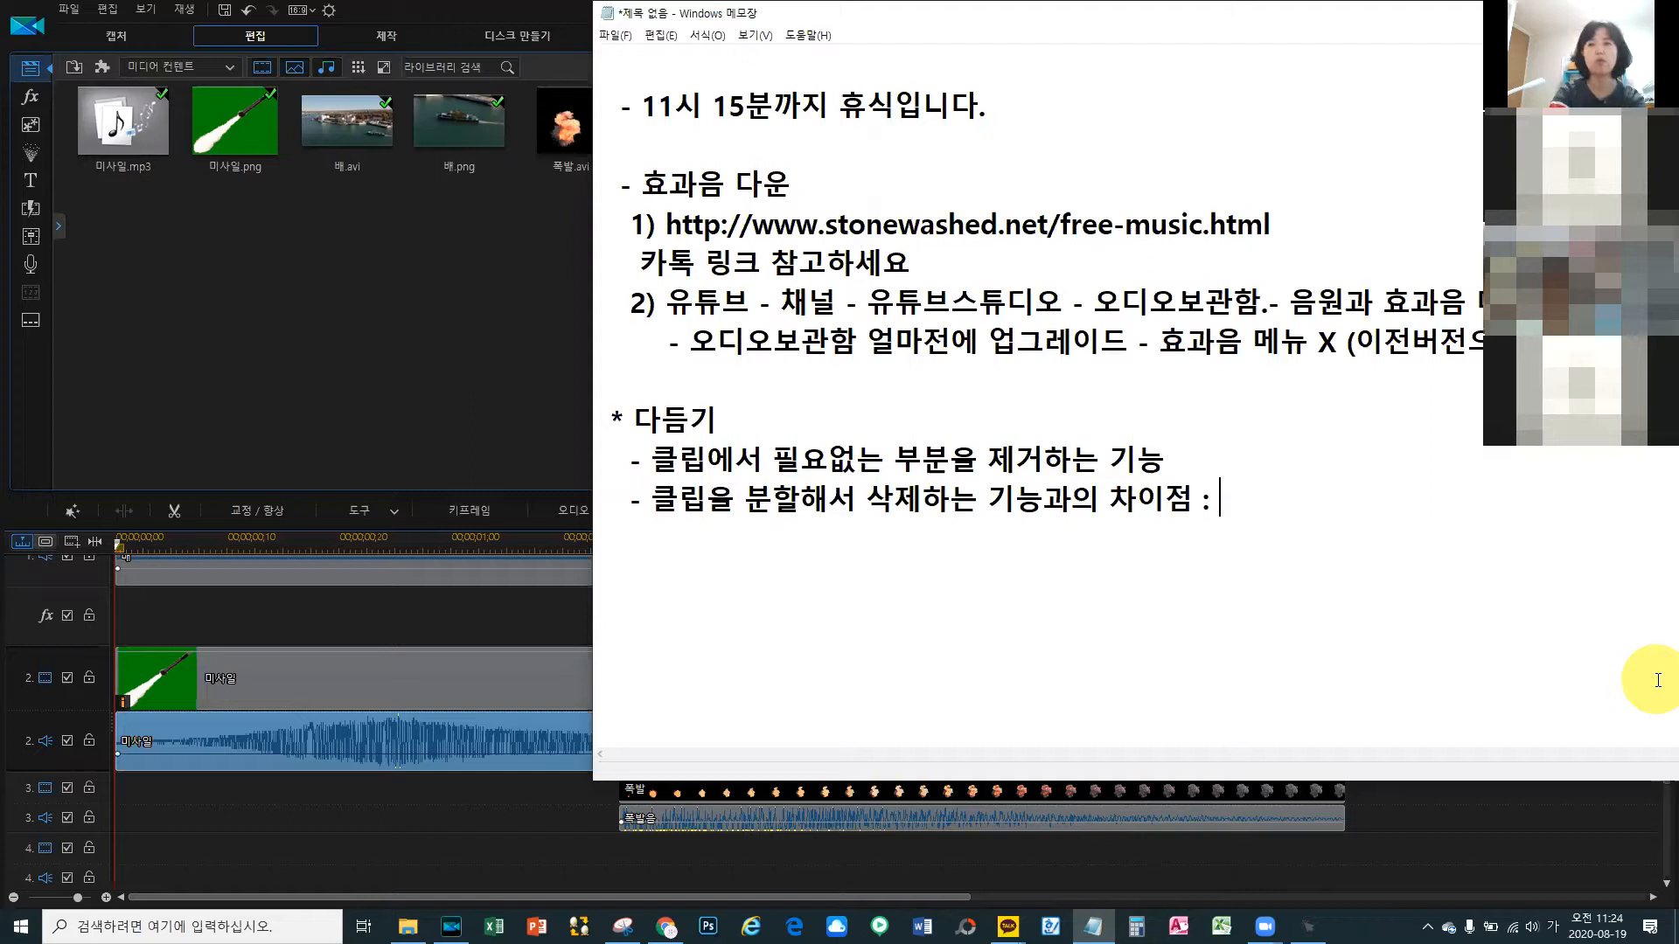
pyautogui.write('복원')
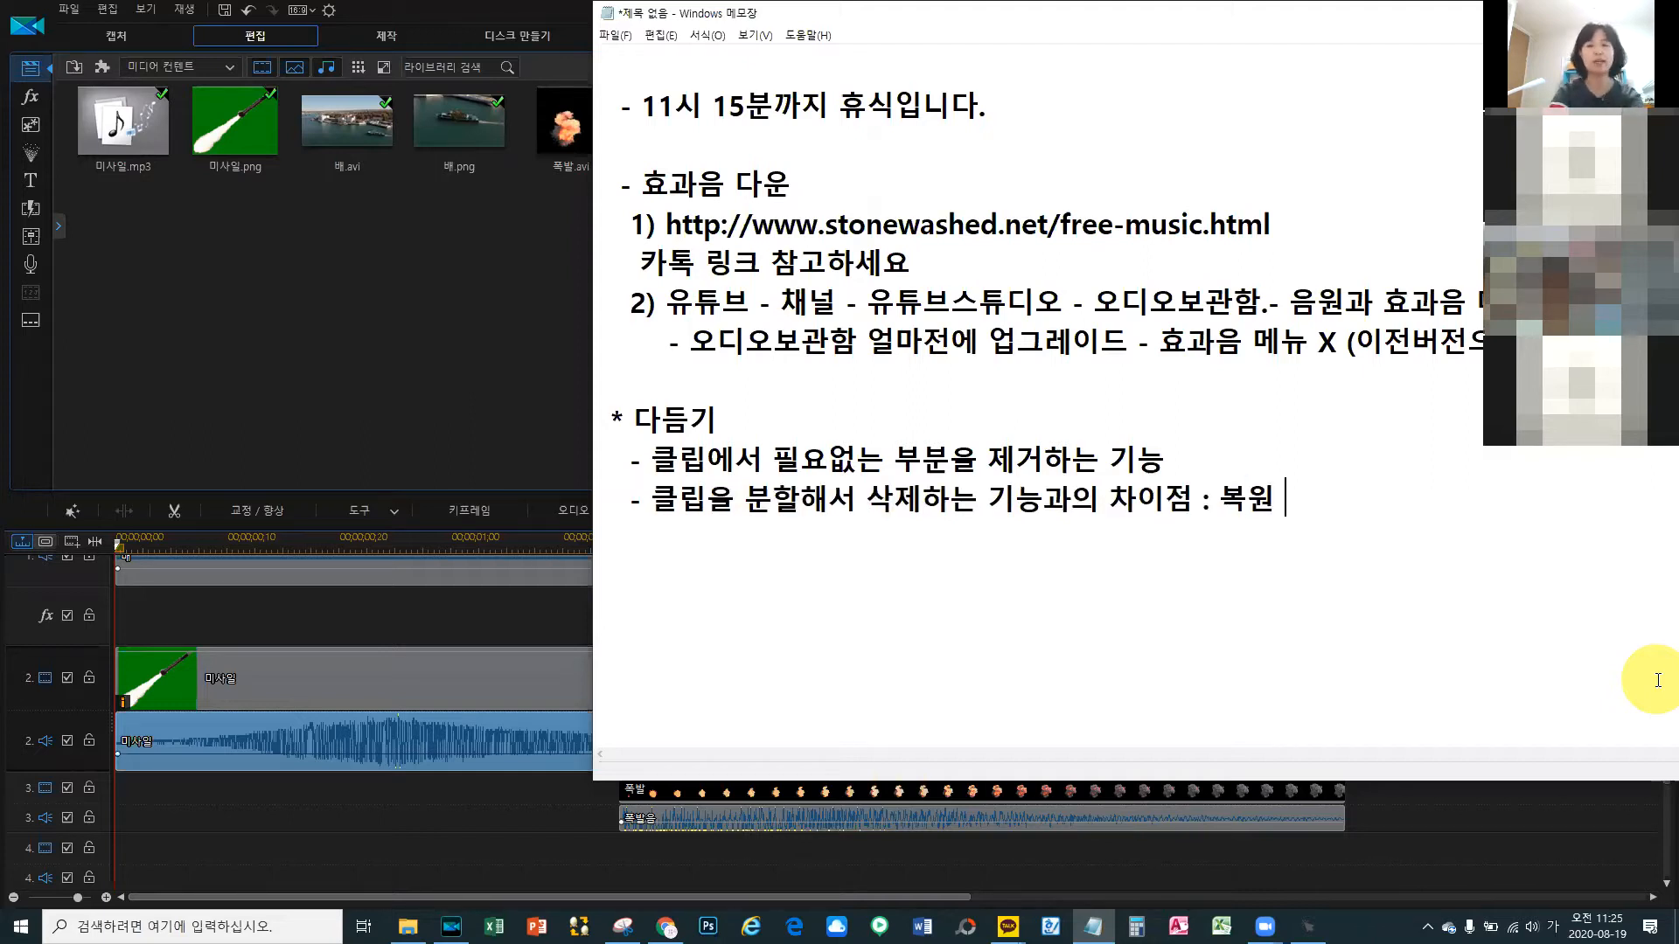
pyautogui.write(' 가능ㅇ')
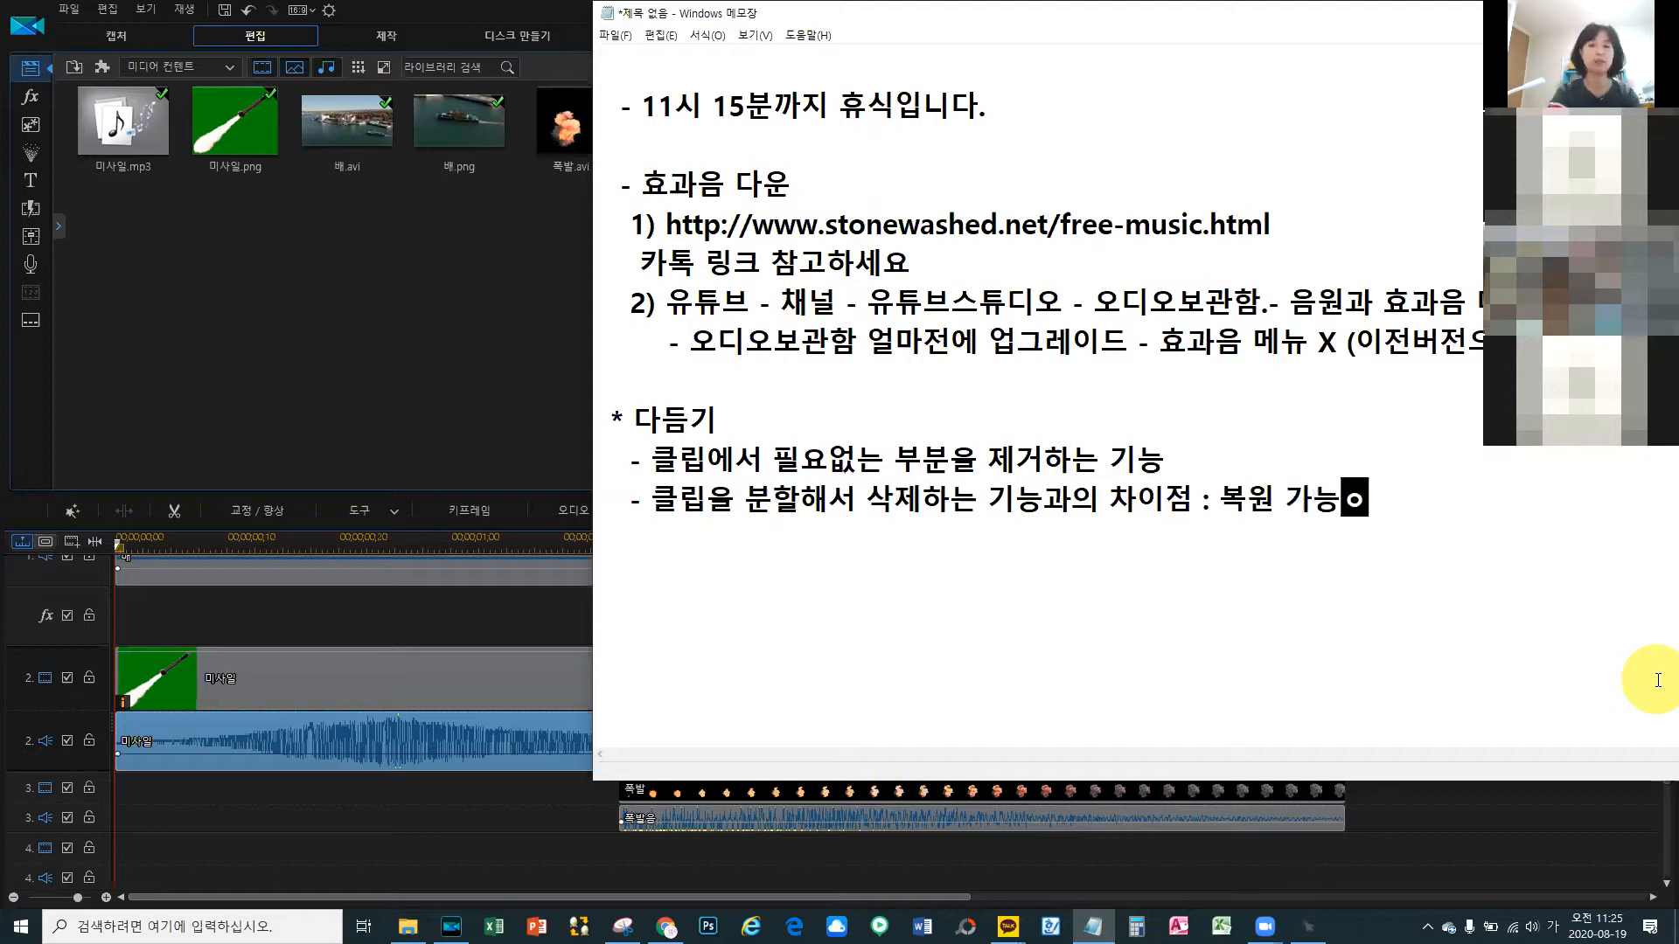
pyautogui.press('BackSpace')
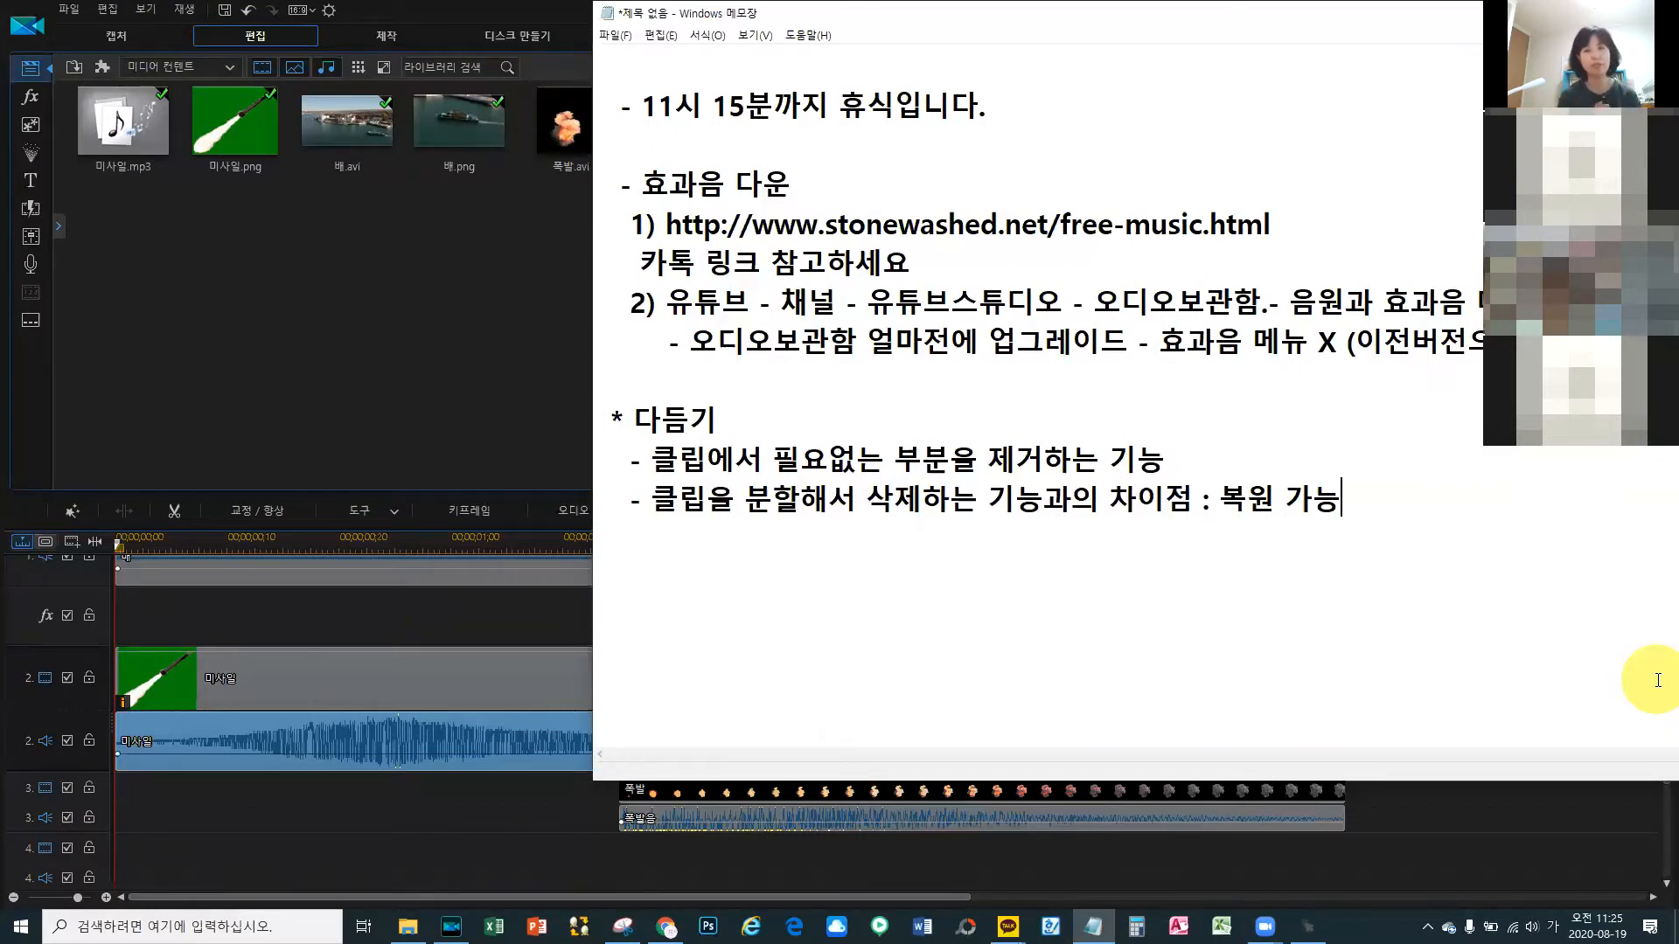
# Step: Leave a blank line and add two list items, "- 단일 다듬기" and "- 다중 다듬기"
pyautogui.press('Return')
pyautogui.press('Return')
pyautogui.write('- ')
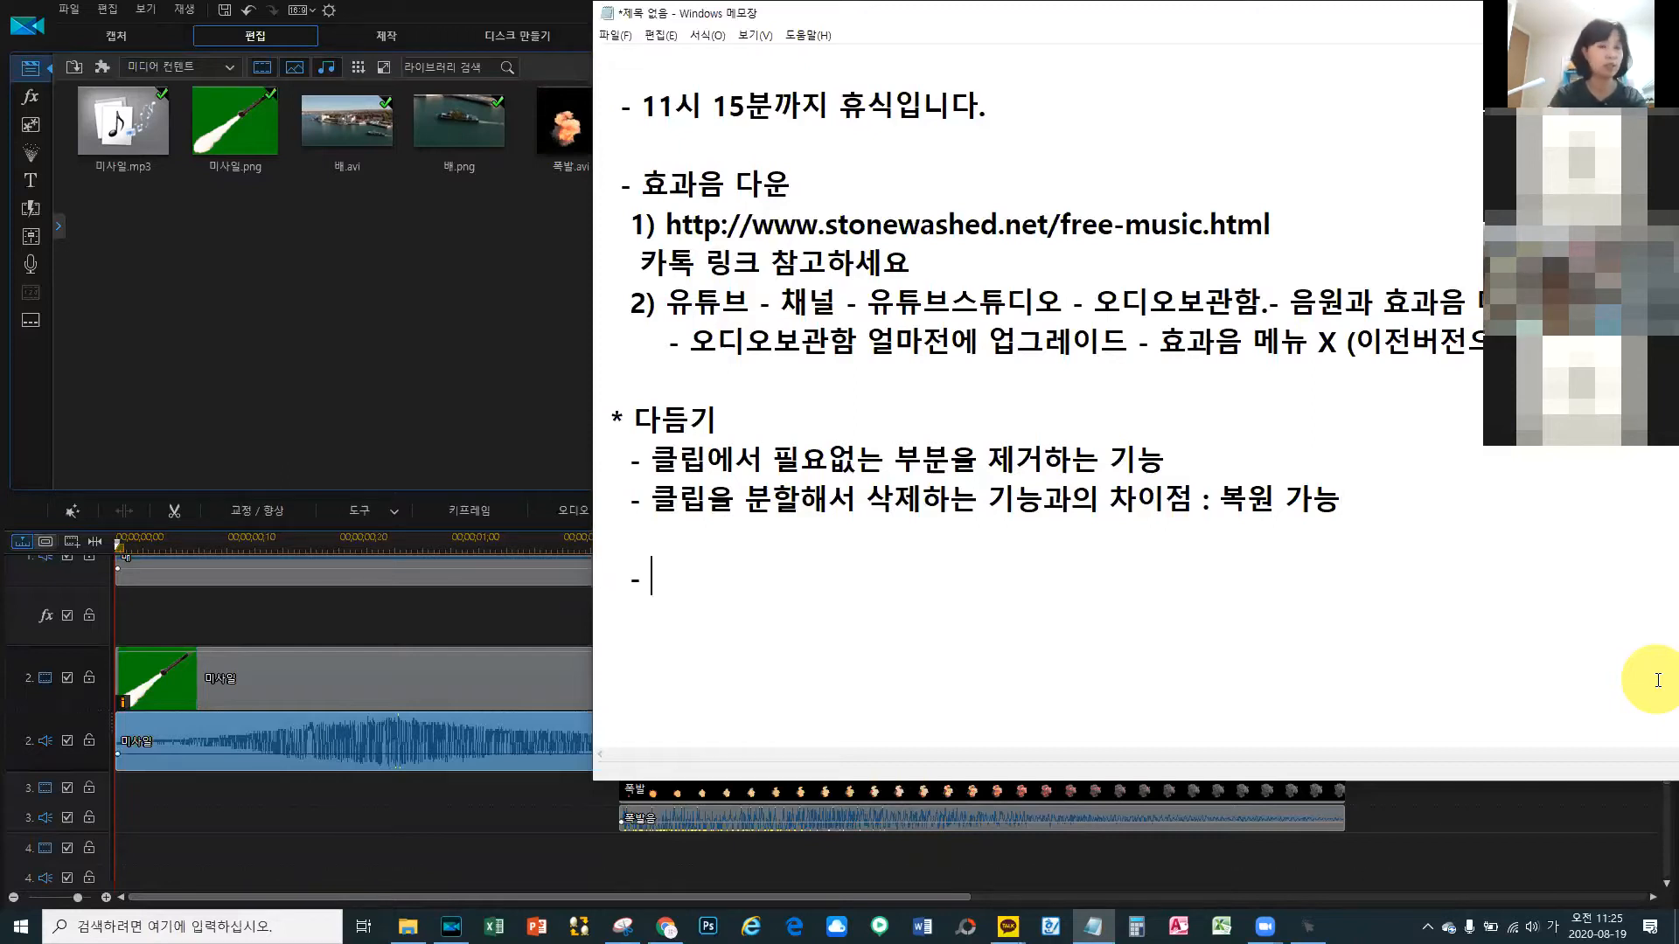
pyautogui.write('단일')
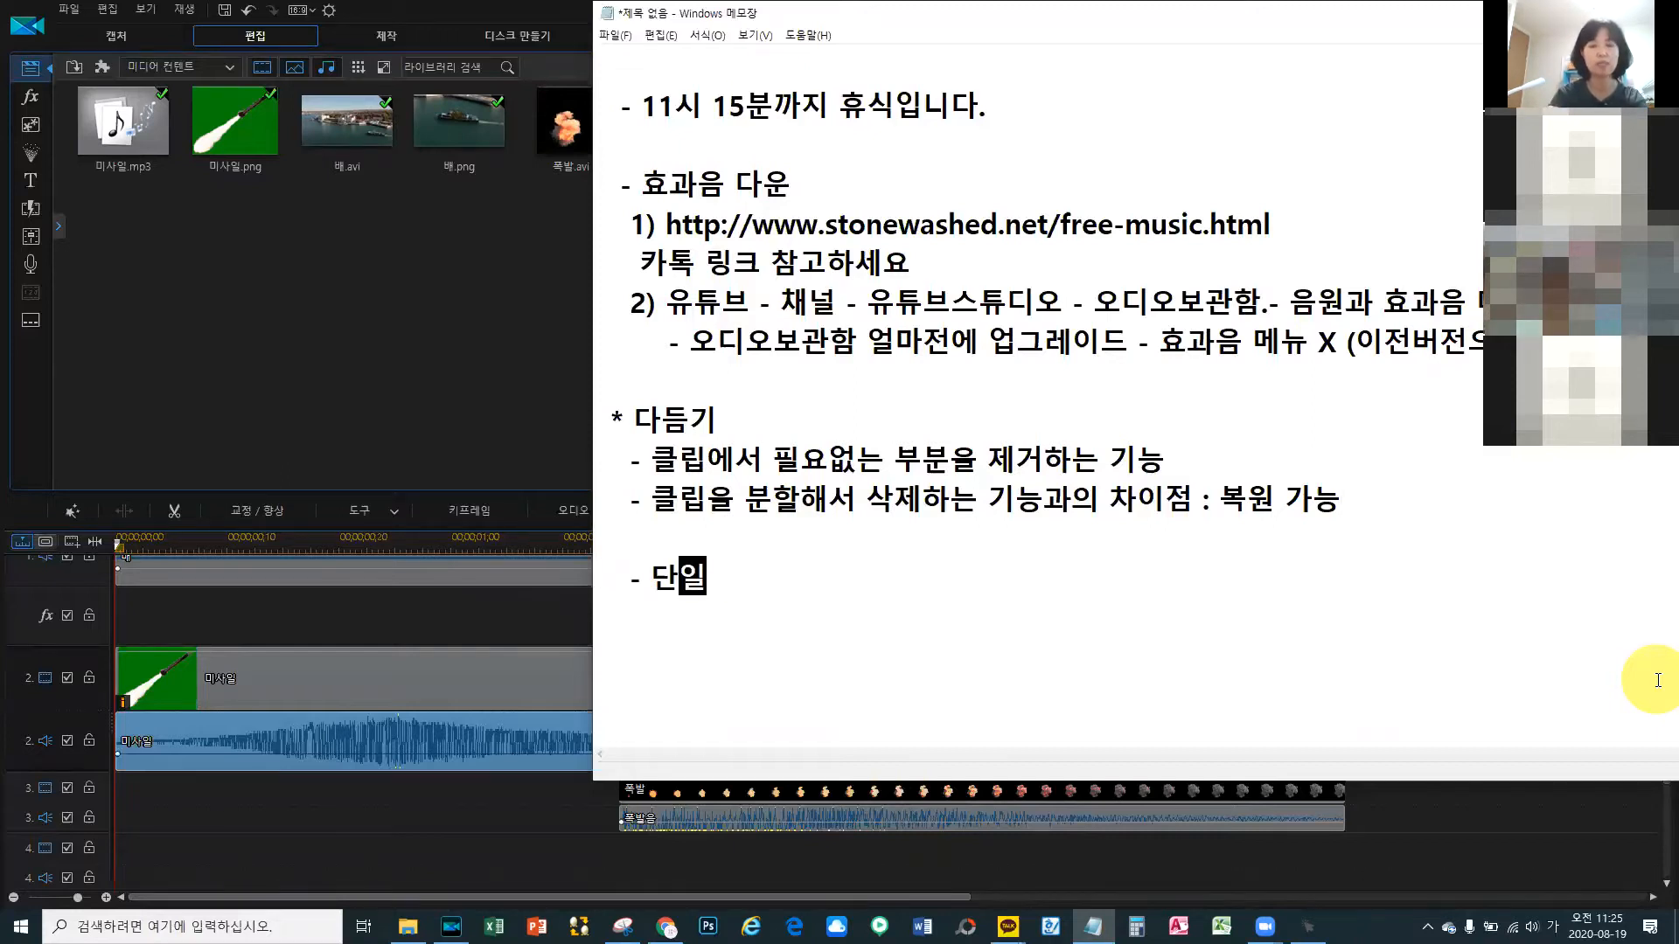
pyautogui.write(' 다듬기')
pyautogui.press('Return')
pyautogui.write('- 다중 다')
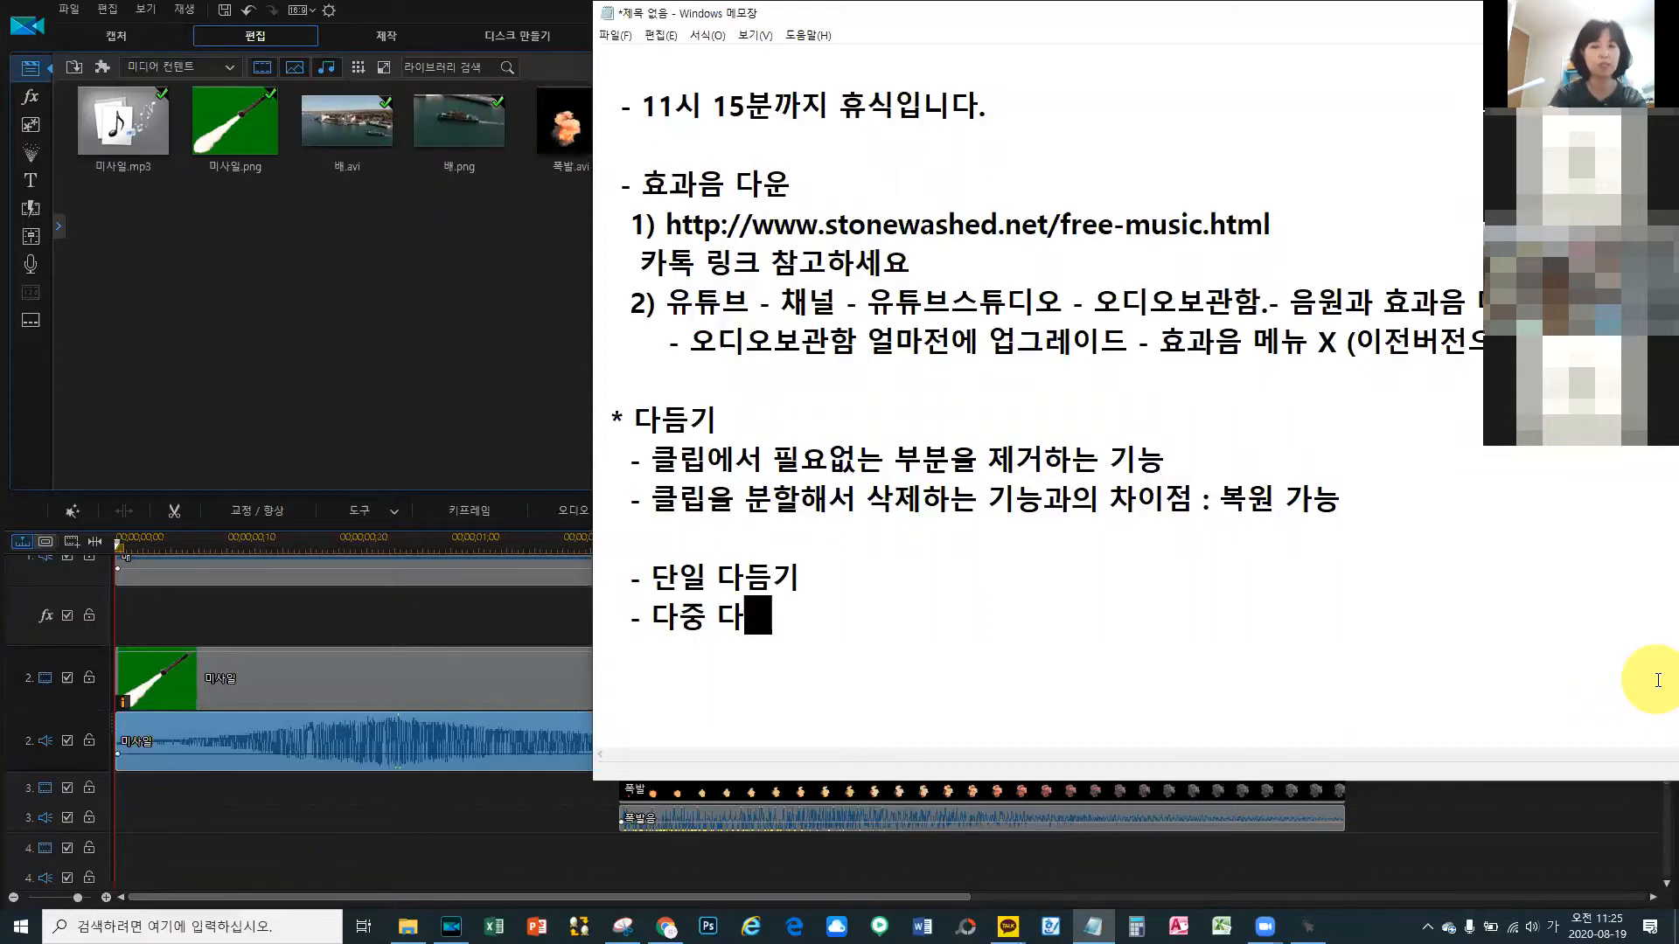
pyautogui.write('드기')
pyautogui.press('BackSpace')
pyautogui.press('BackSpace')
pyautogui.write('듬기')
# Step: Append ": 재생구간이 하나" to the 단일 다듬기 line and ": 재생구간이 여러개" to the 다중 다듬기 line
pyautogui.press('Up')
pyautogui.write(': 재생구간이 하나')
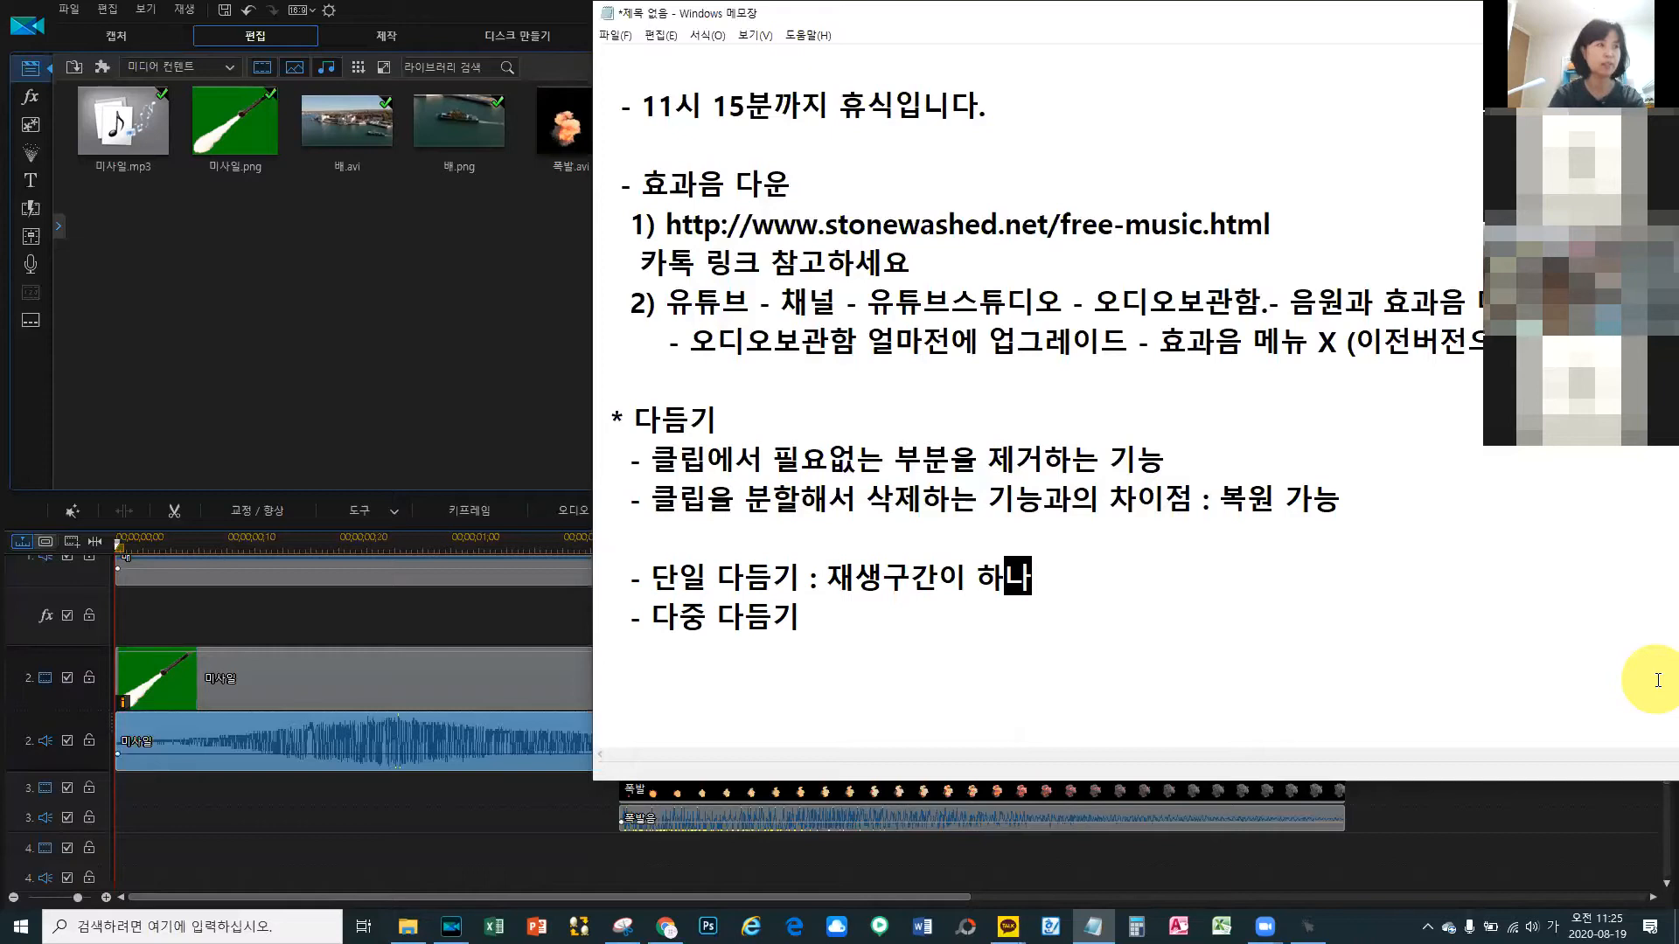
pyautogui.press('Down')
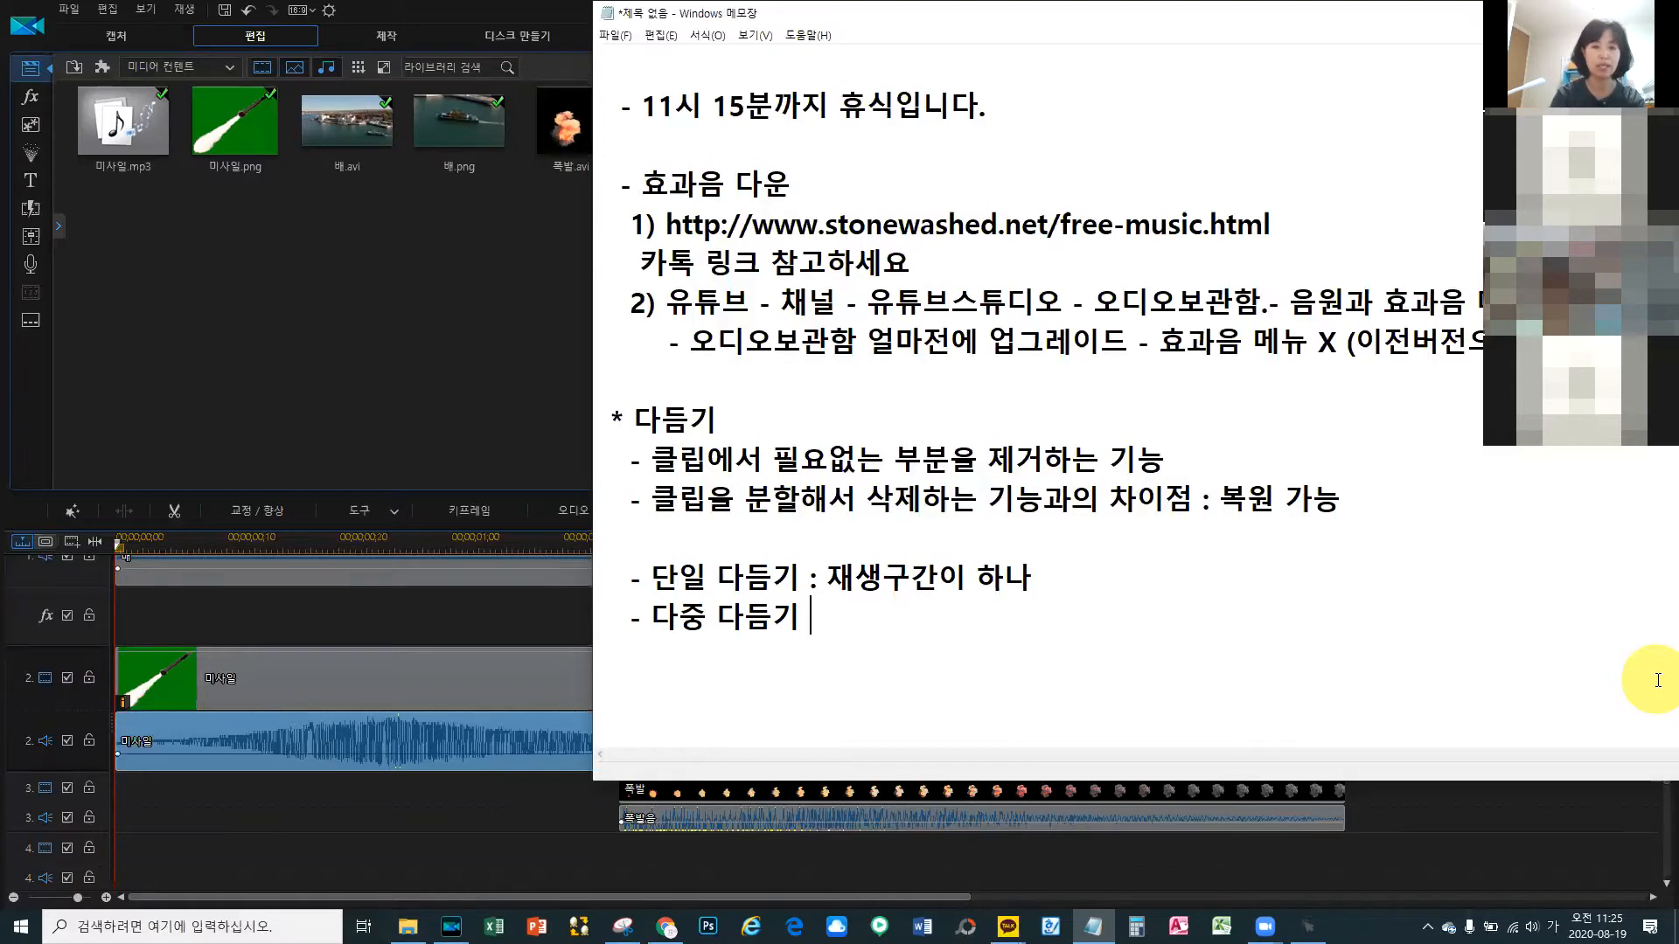
pyautogui.write(': ')
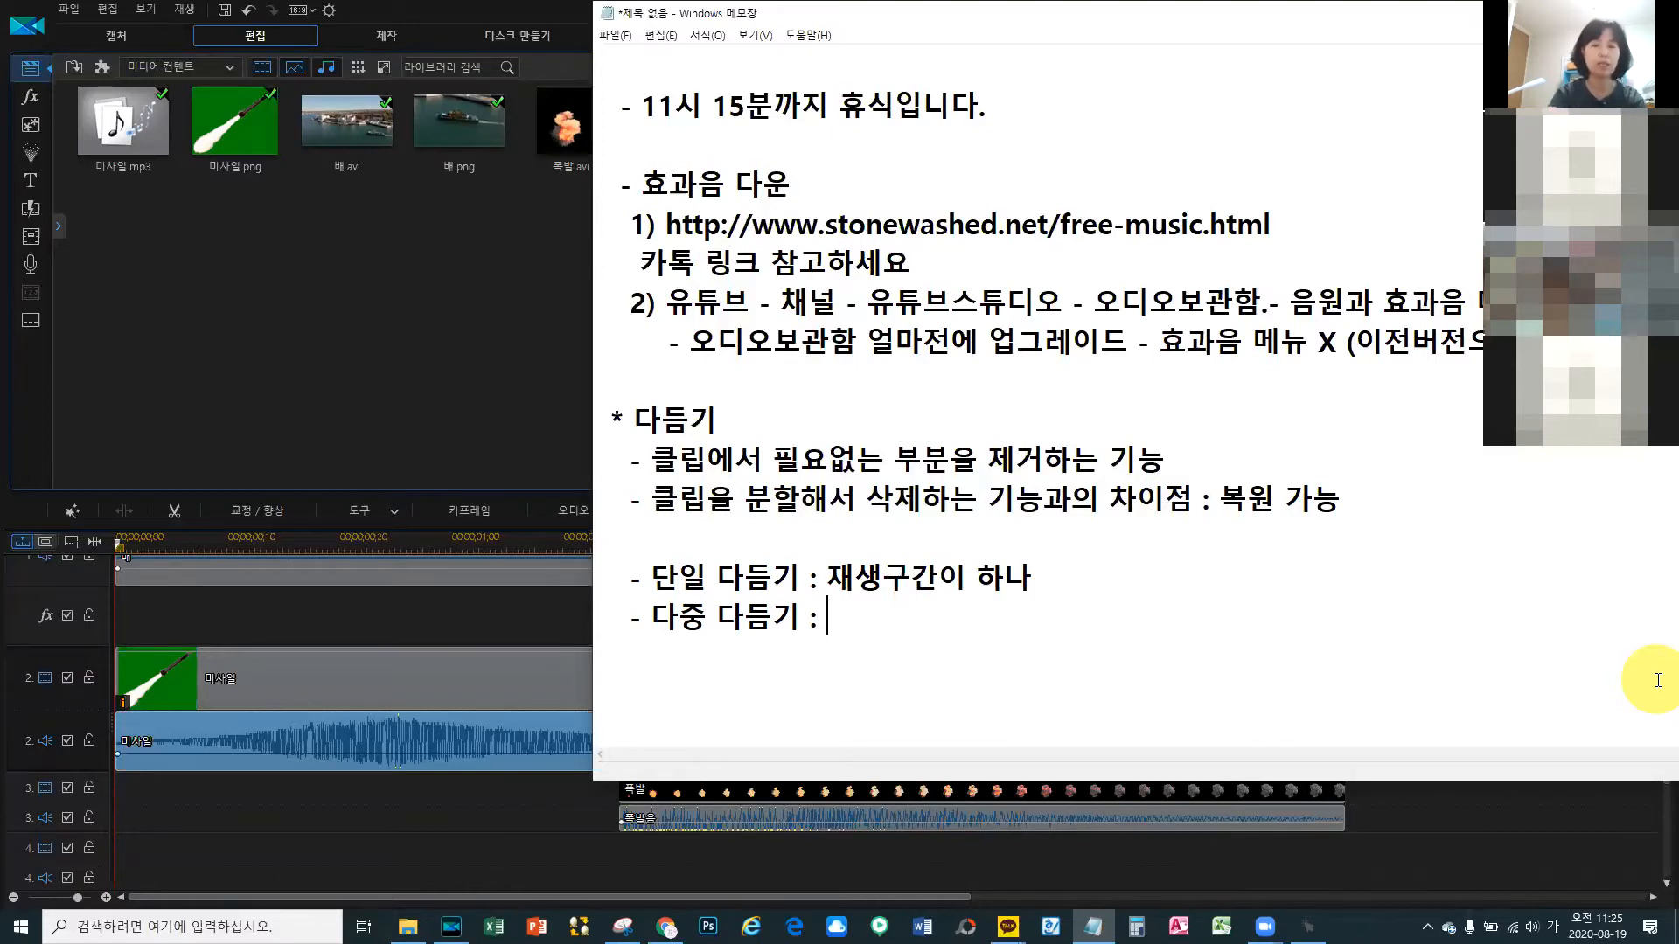
pyautogui.write('재생구간이 여러')
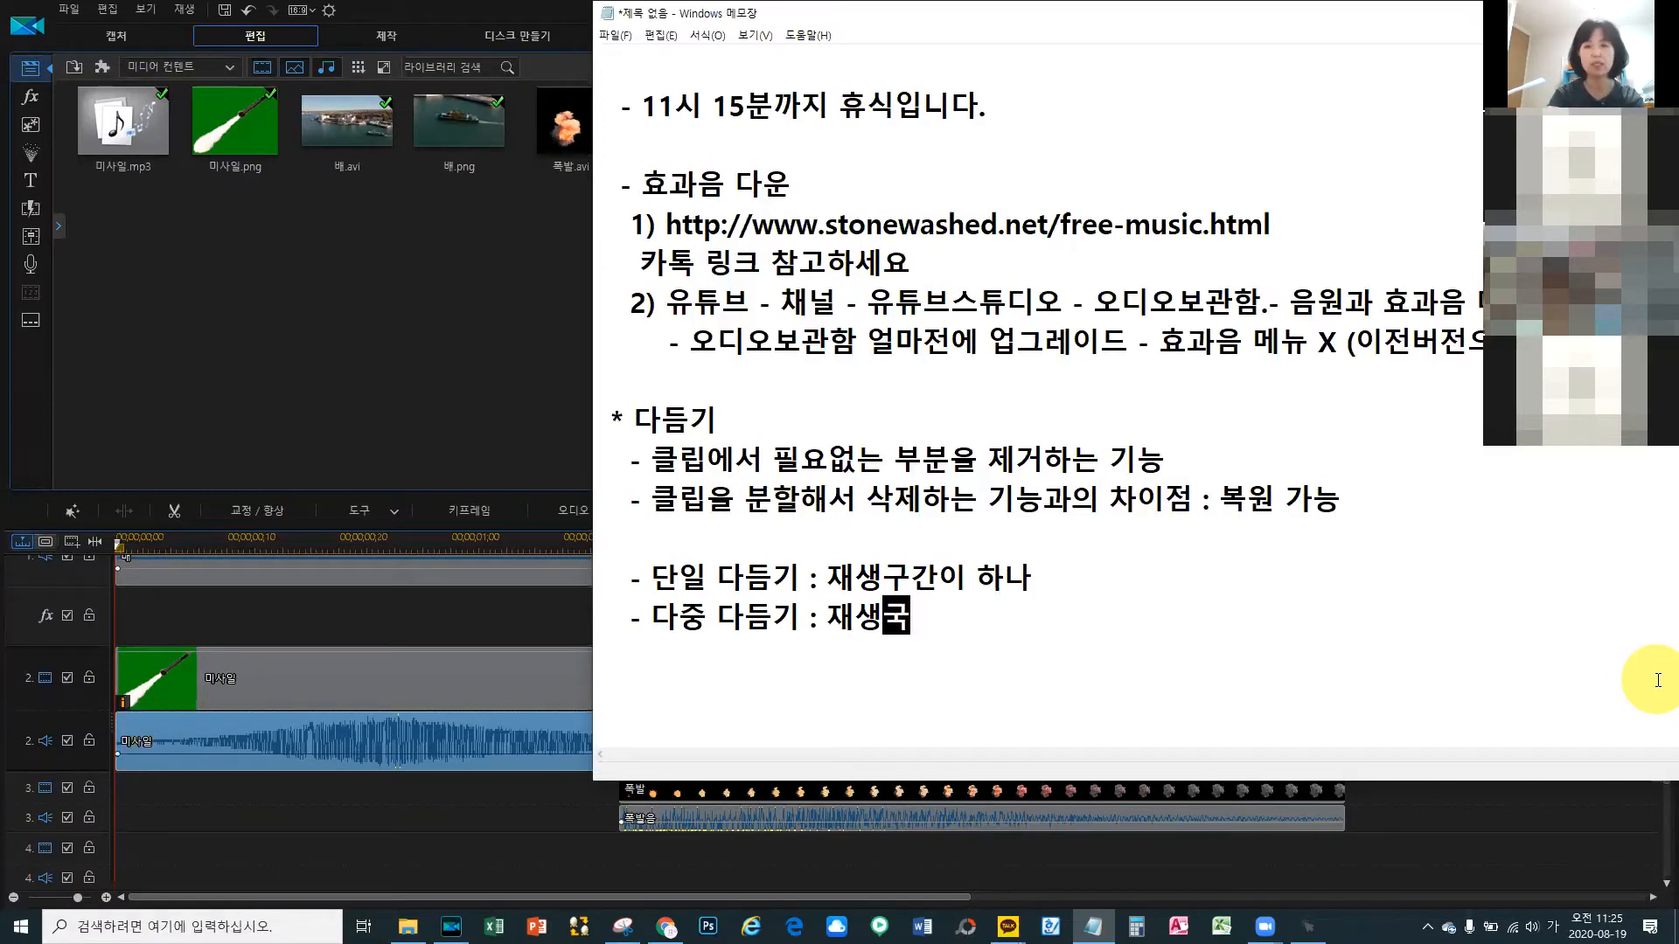
pyautogui.write('개')
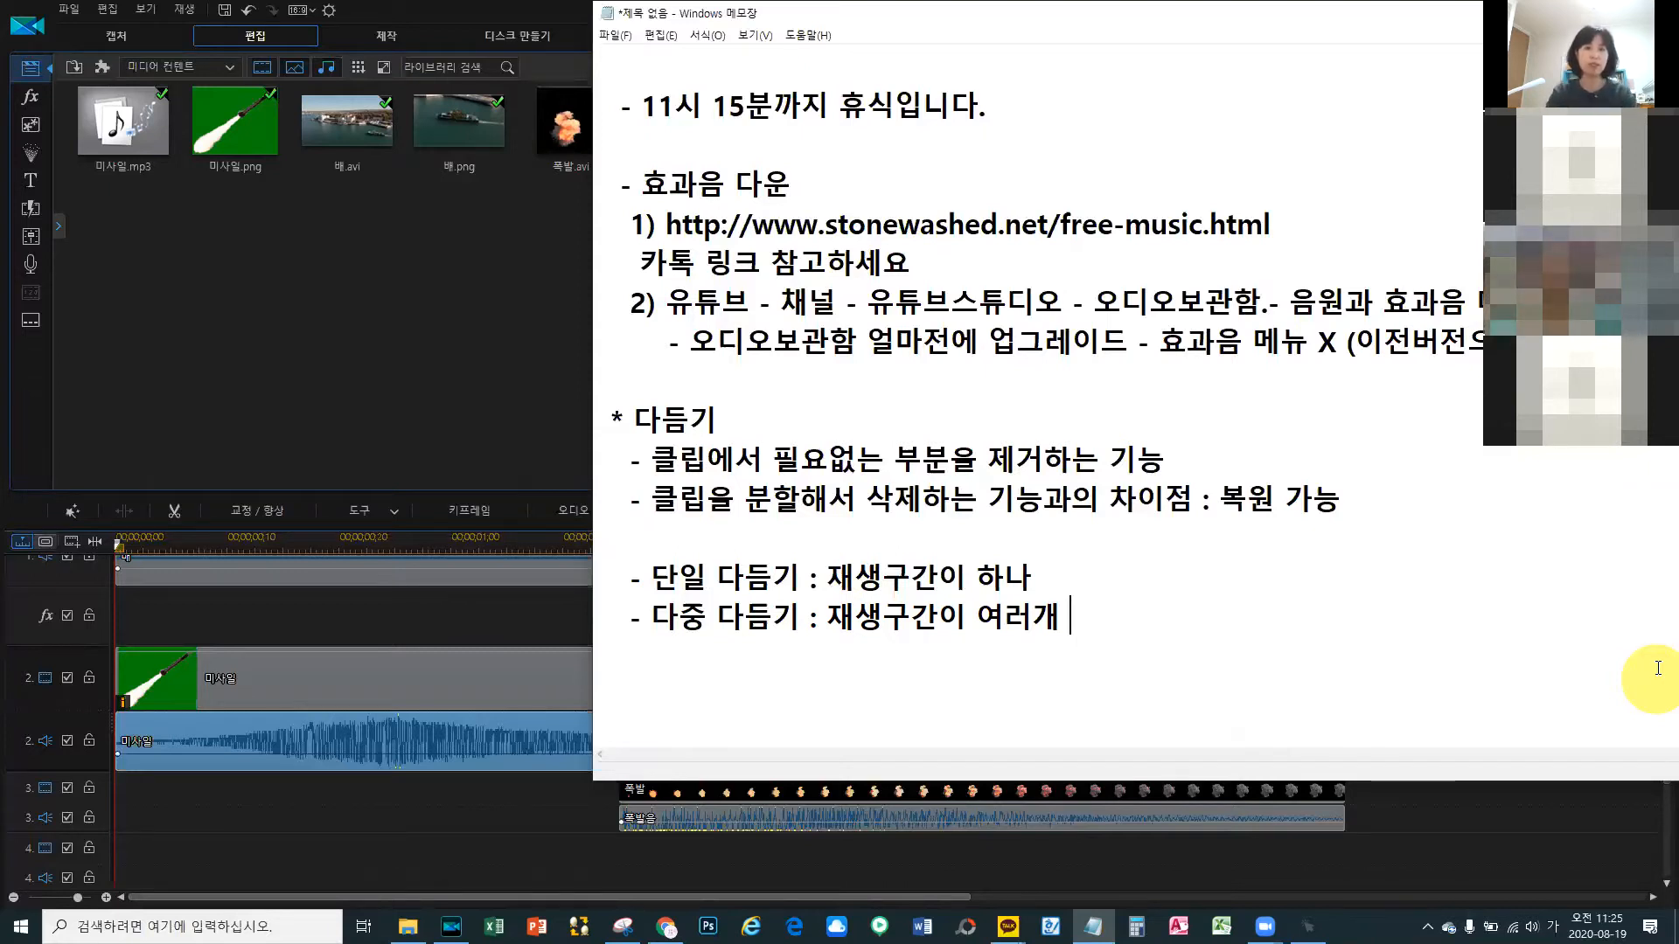
# Step: Switch to PowerDirector, create a new project without saving the current one, and place Kite Surfing.wmv at the start of track 1
pyautogui.click(363, 285)
pyautogui.click(70, 11)
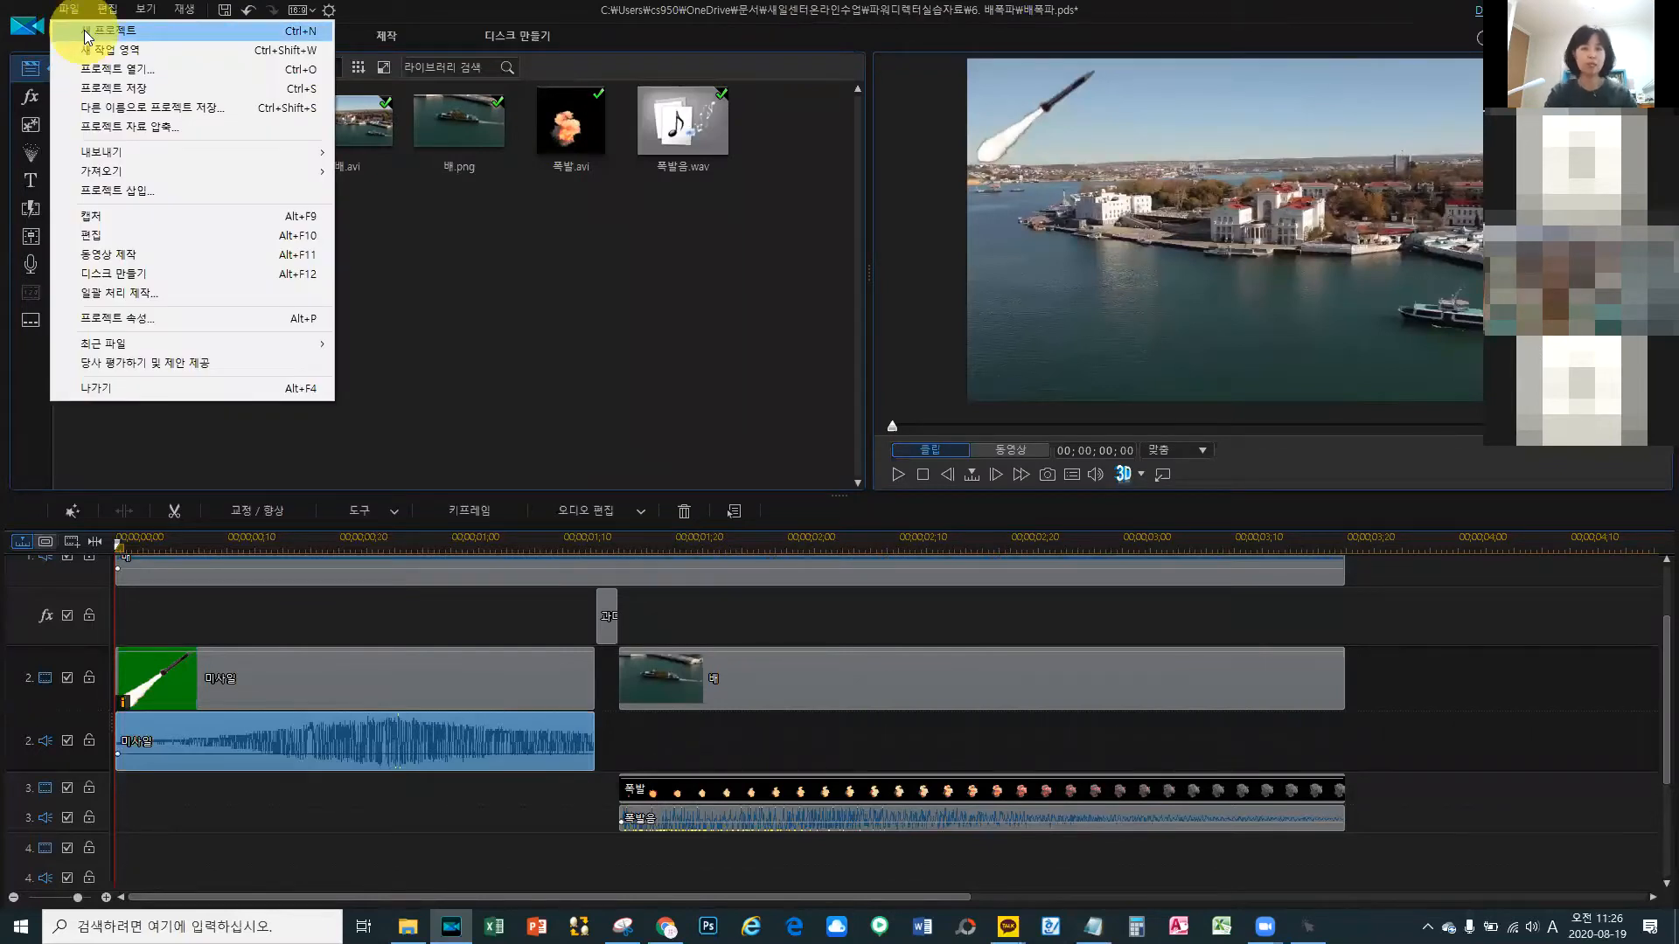
pyautogui.click(84, 30)
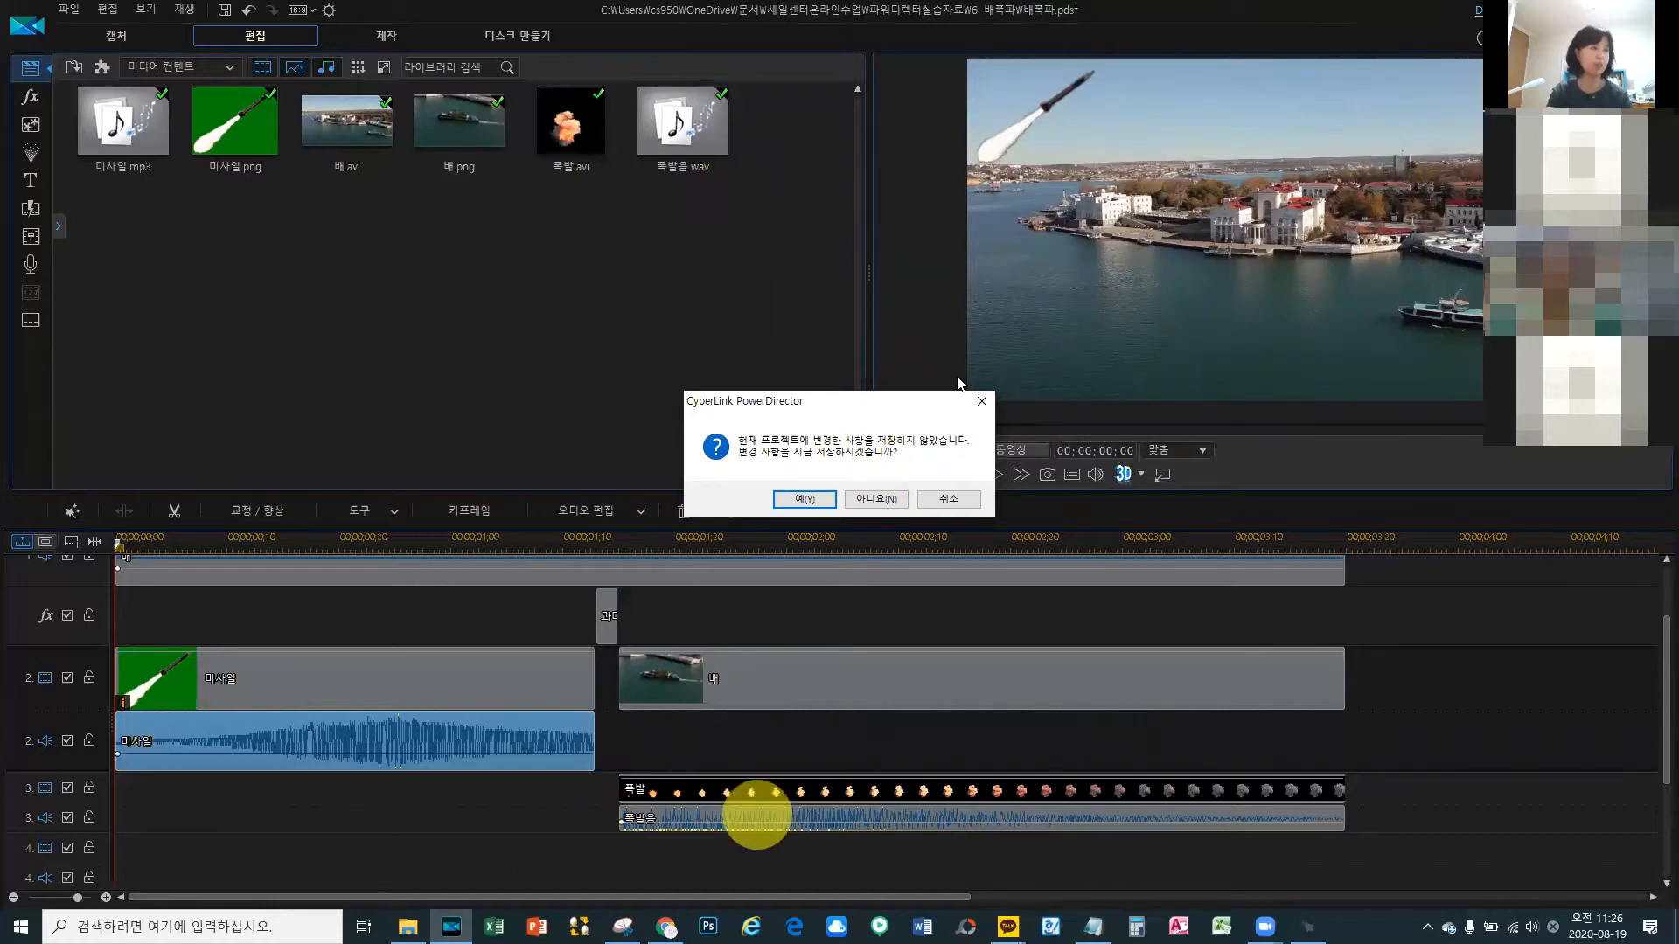
pyautogui.click(876, 500)
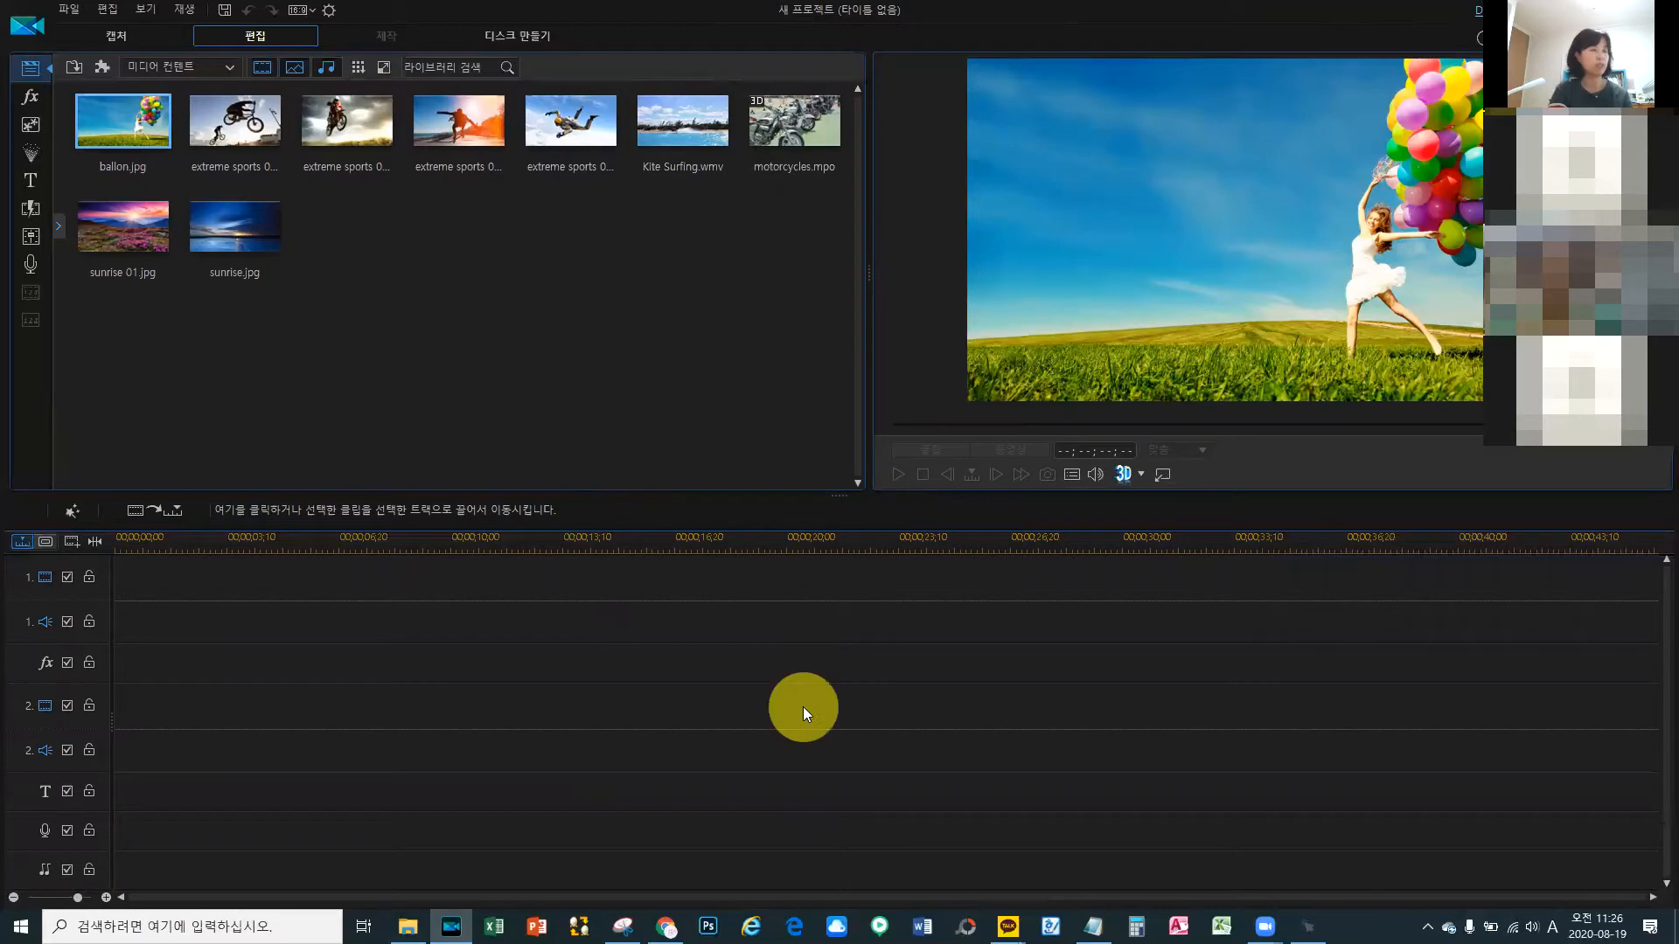
pyautogui.moveTo(683, 138); pyautogui.dragTo(105, 624)
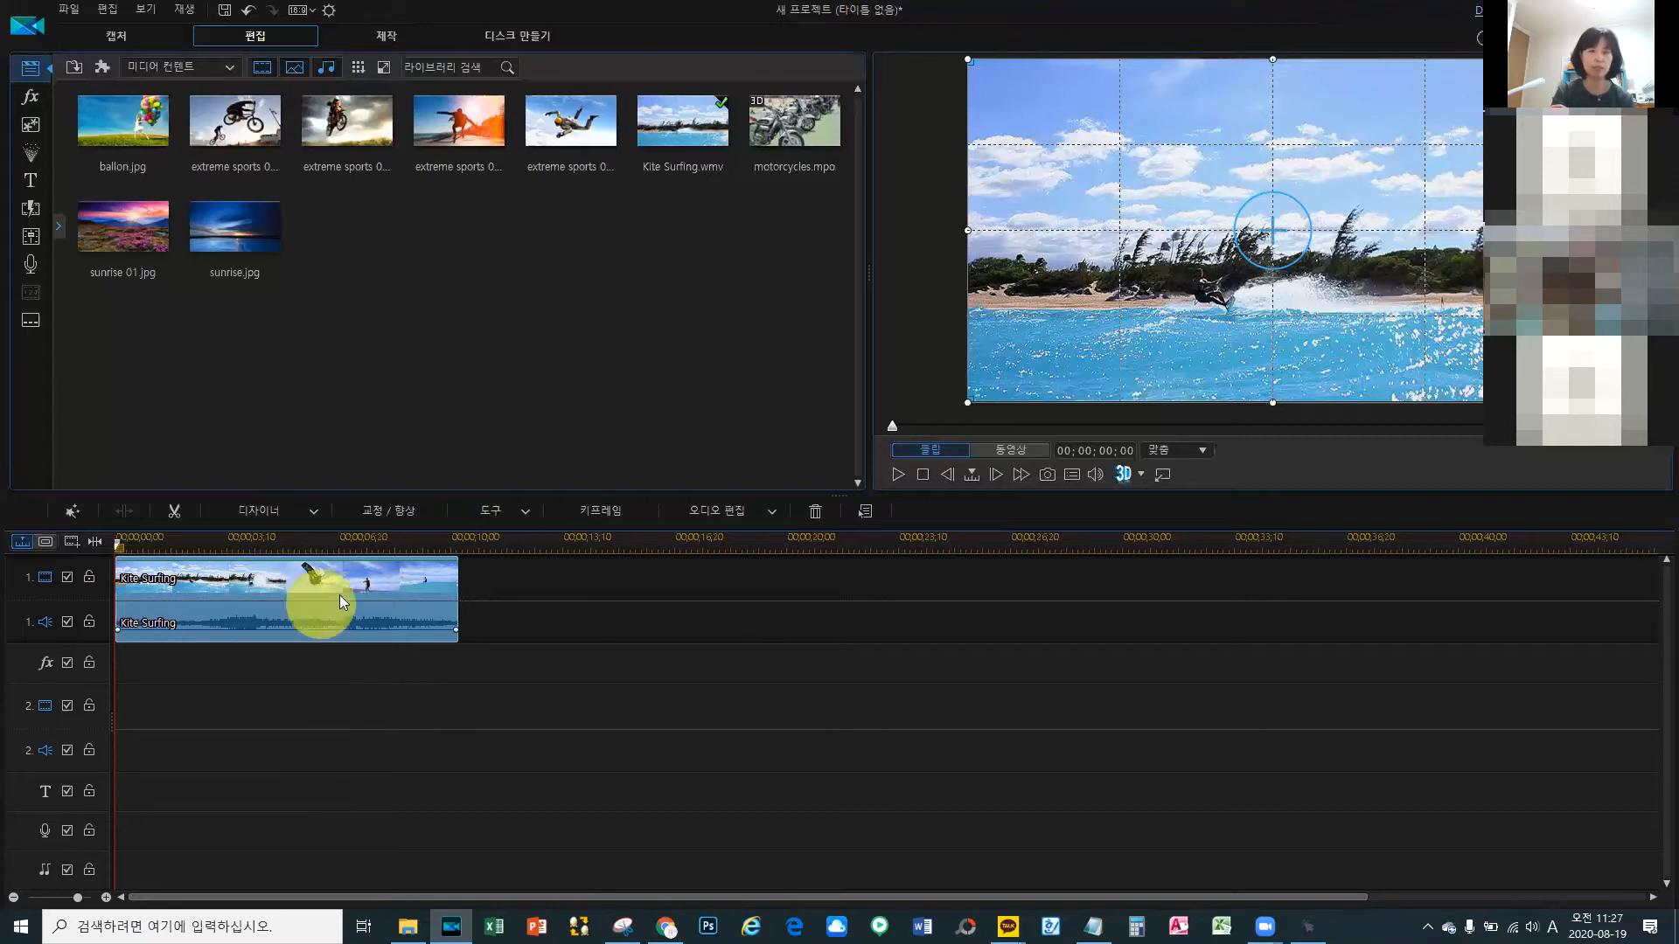
# Step: Open the Kite Surfing clip for trimming in single trim mode (단일 다듬기) and move the trim window higher
pyautogui.click(173, 516)
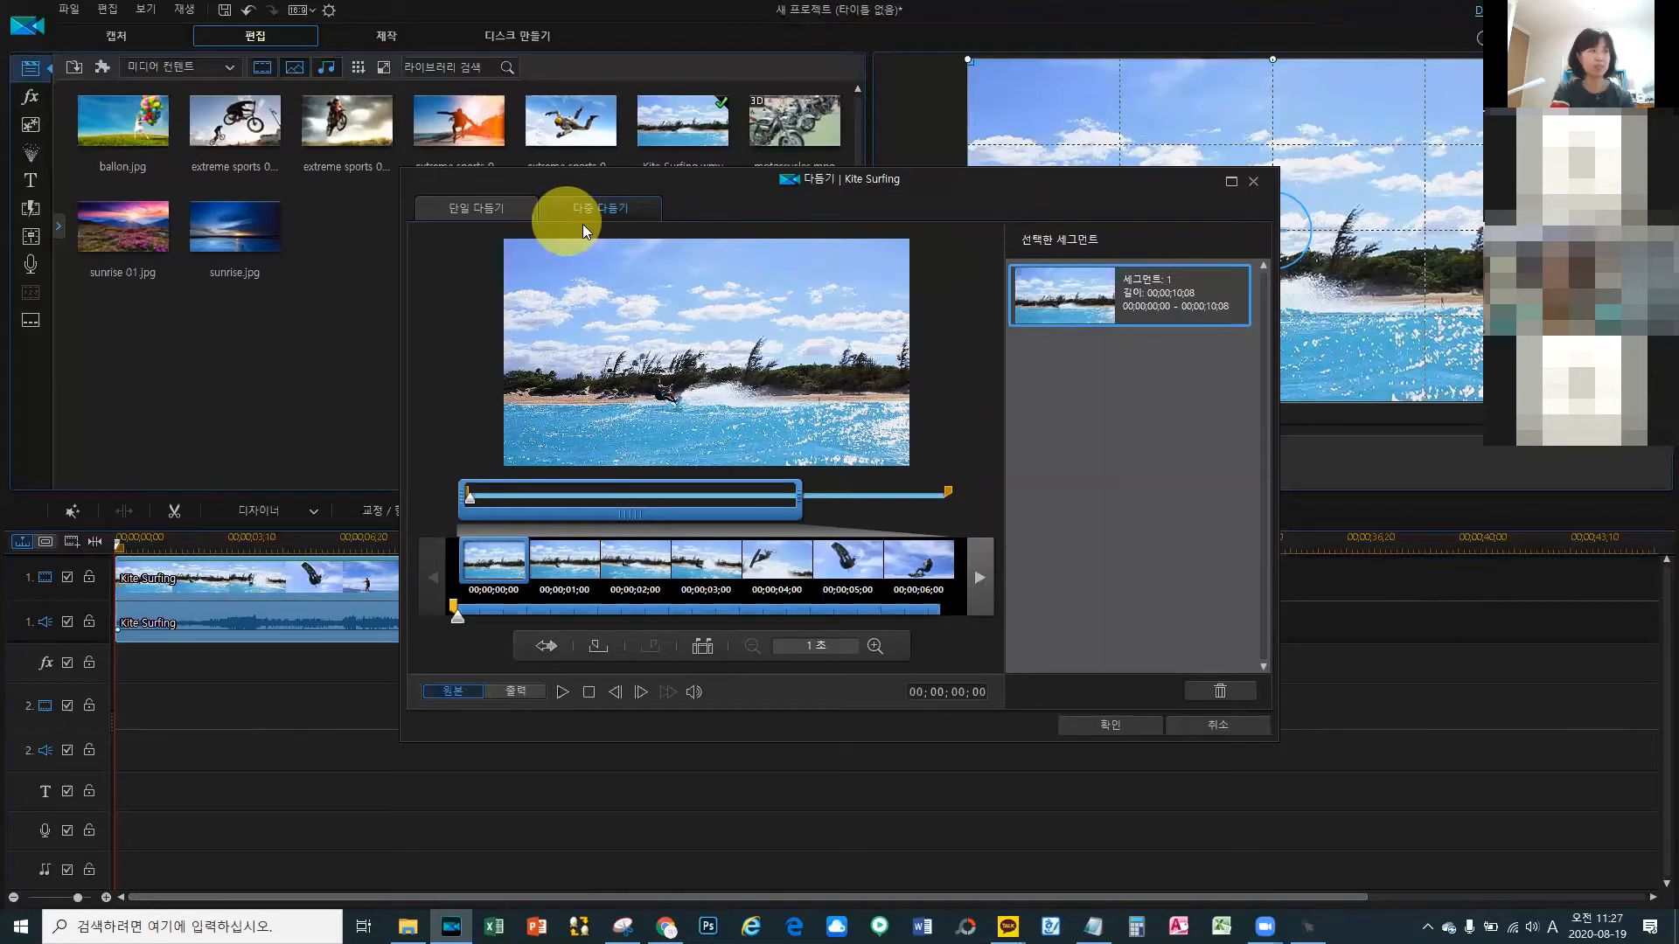
pyautogui.click(472, 206)
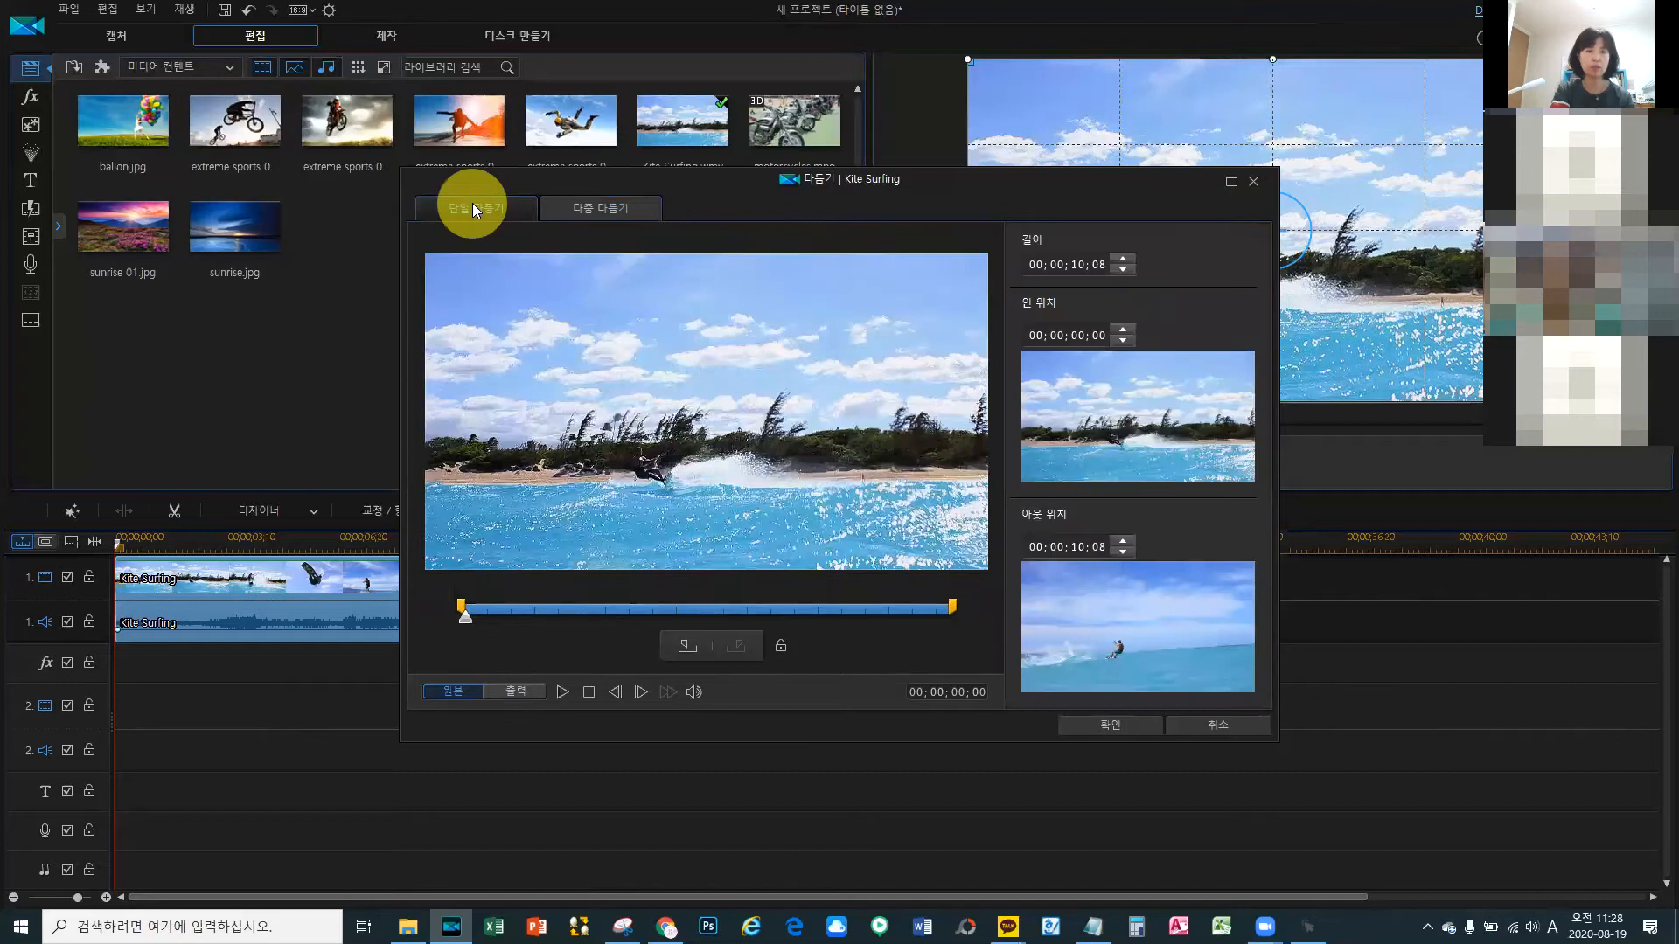
pyautogui.click(602, 208)
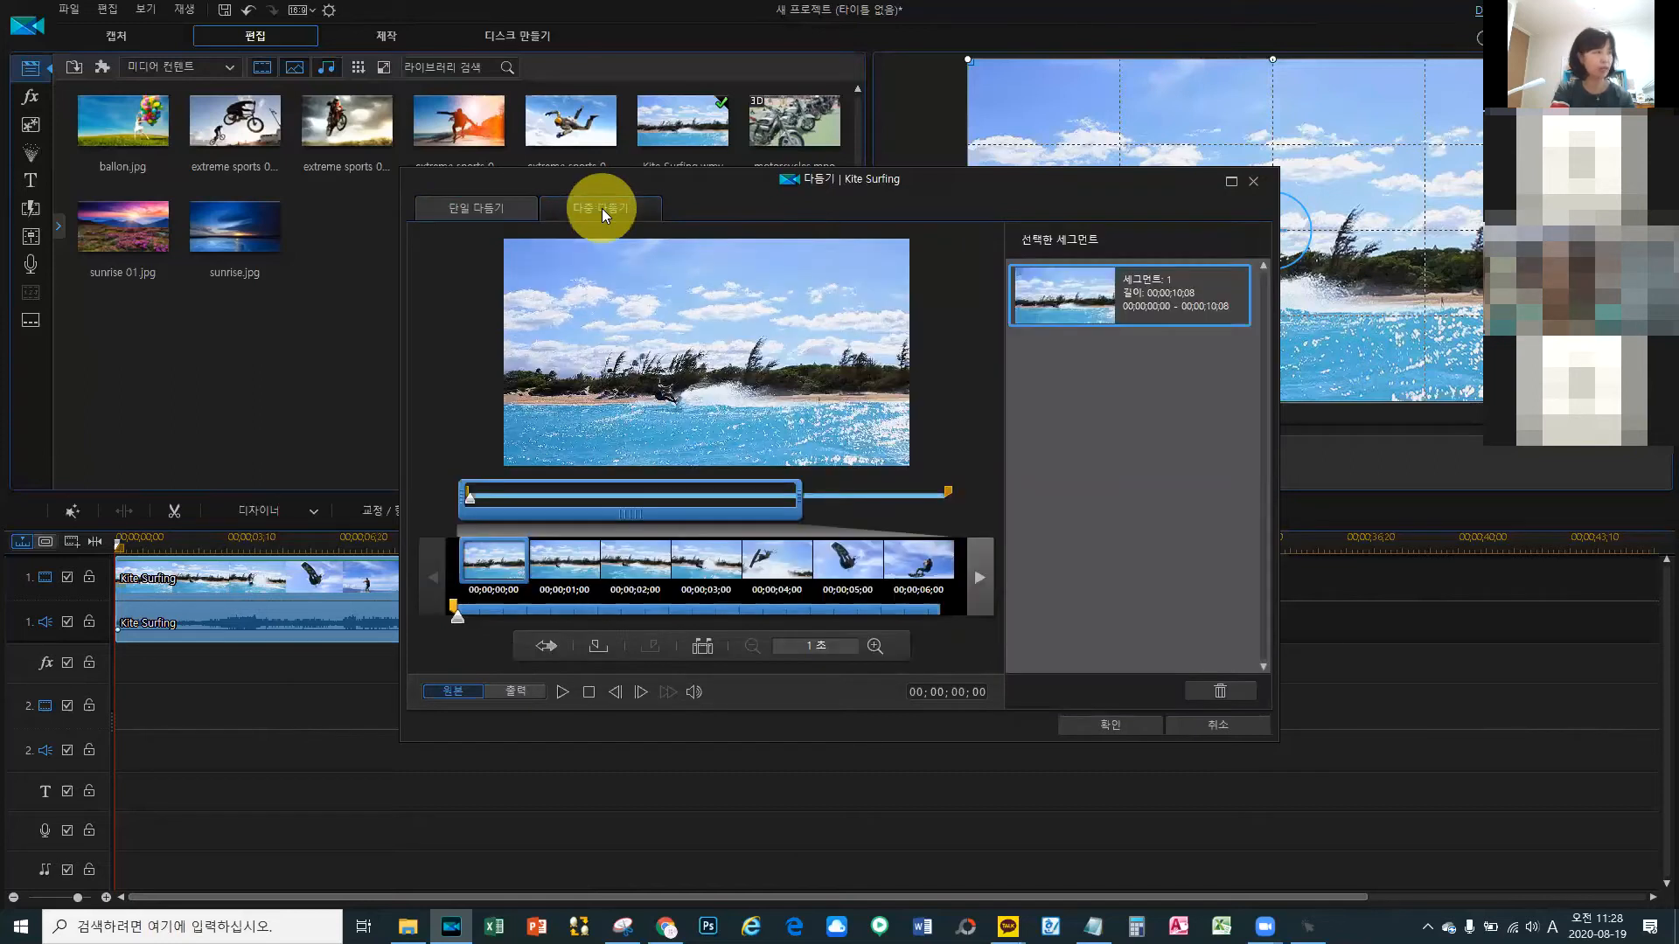
pyautogui.click(498, 212)
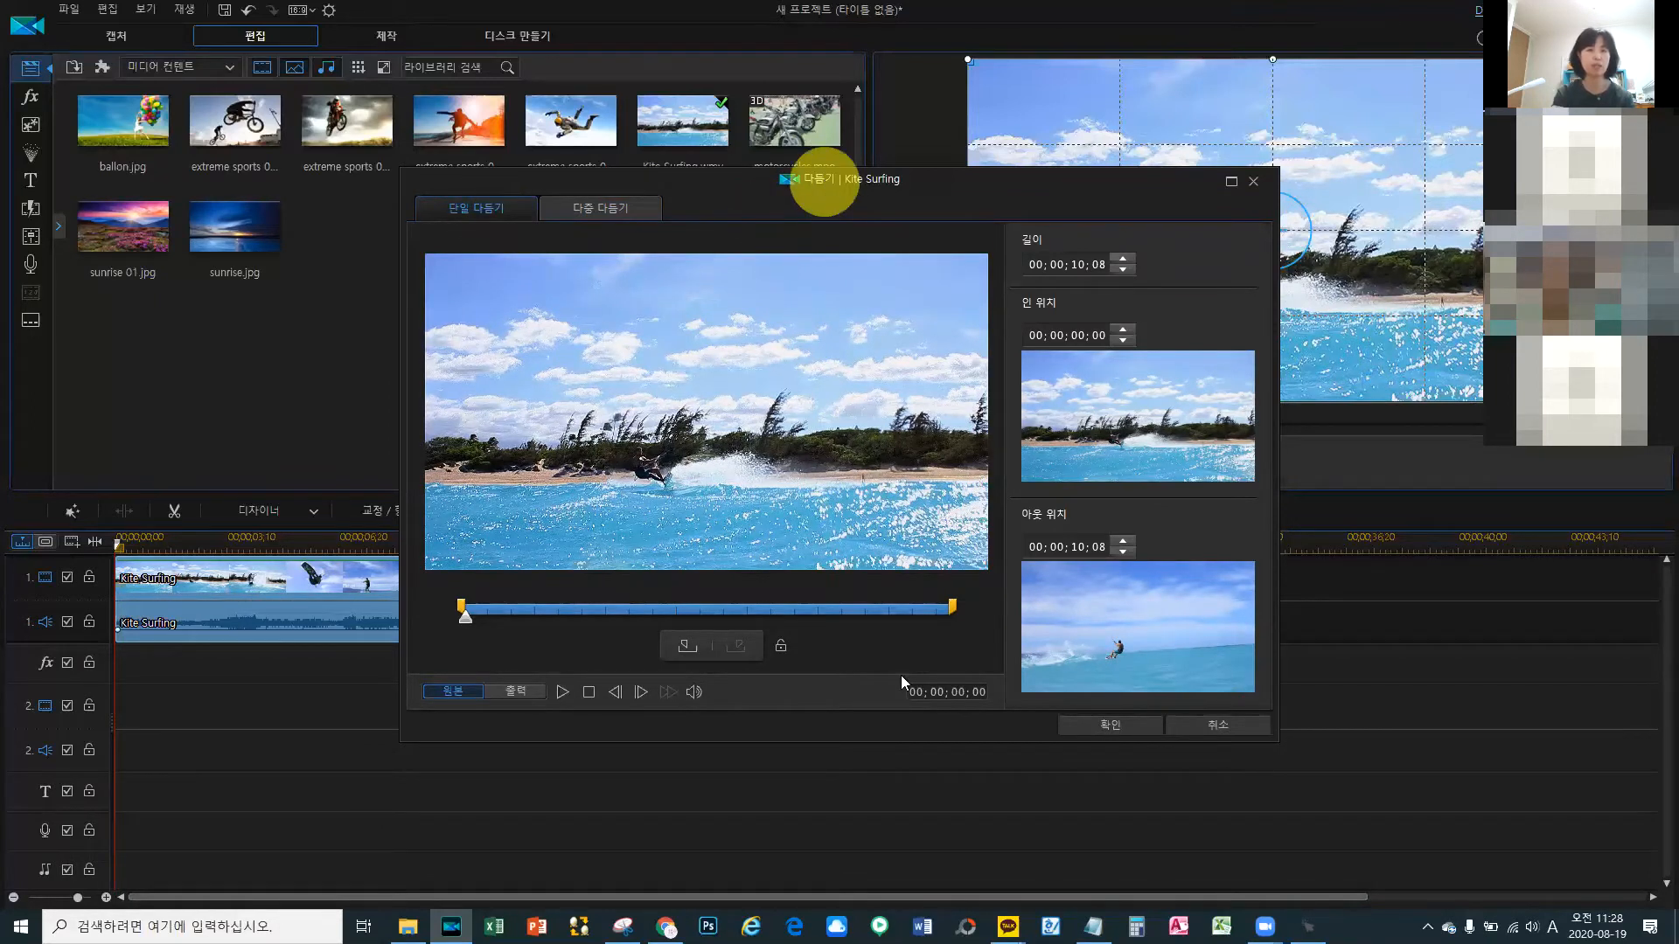
pyautogui.moveTo(817, 179); pyautogui.dragTo(808, 64)
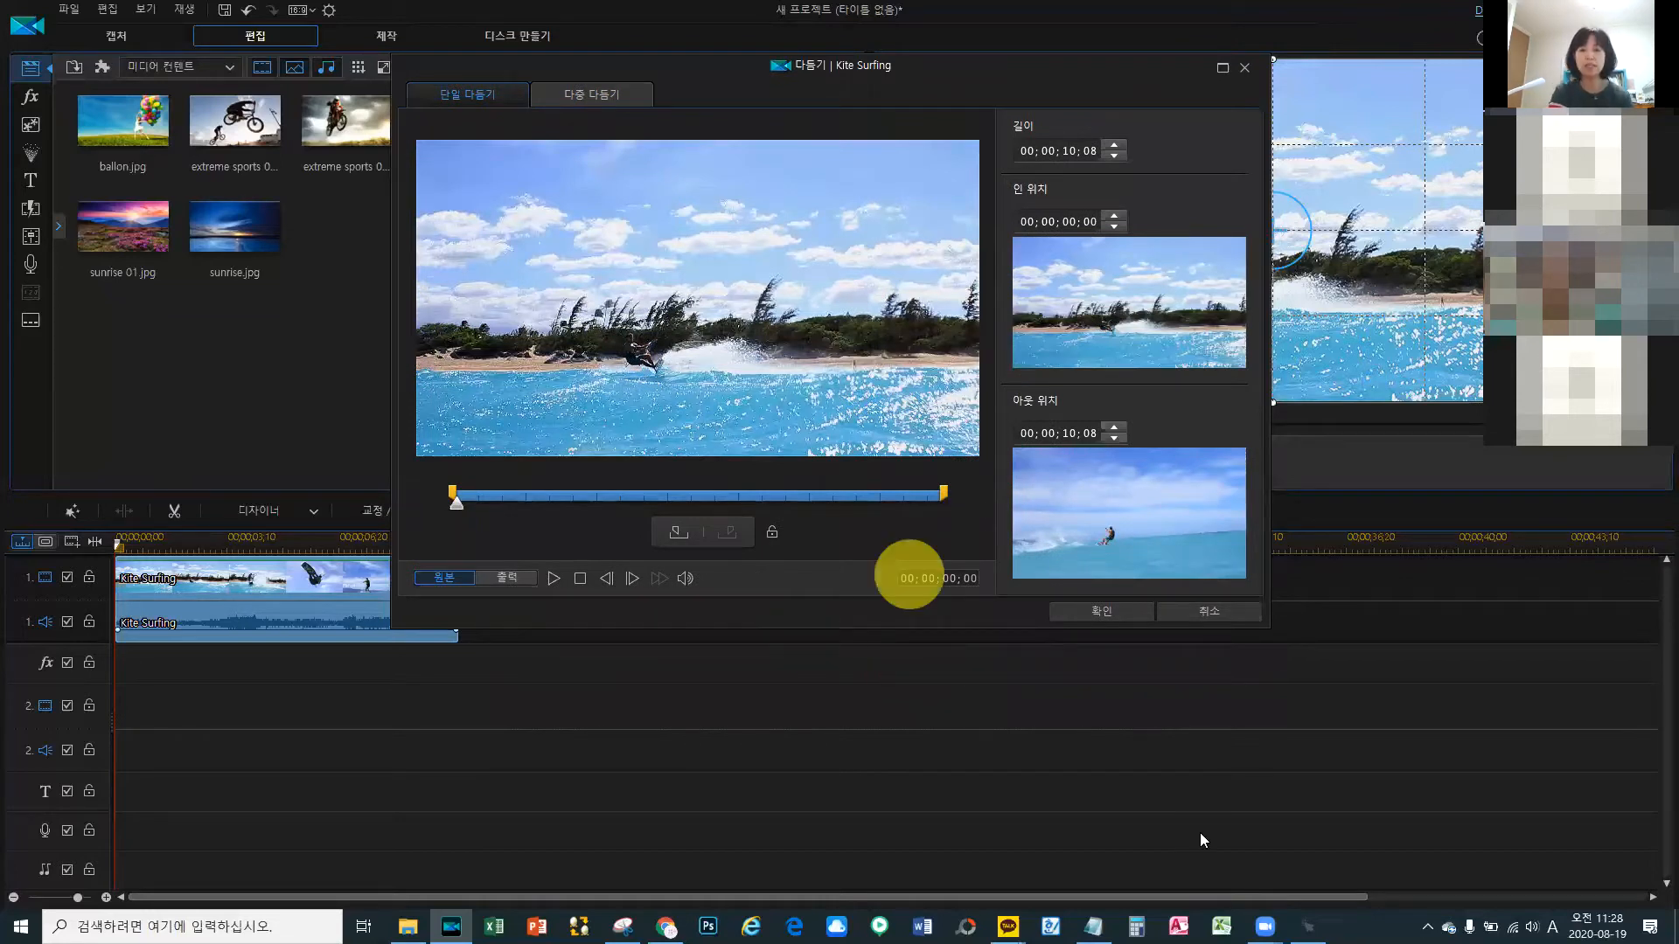
# Step: Review the 단일 다듬기 description in the Notepad notes, then examine the clip's playback range in PowerDirector's trim window
pyautogui.click(1093, 926)
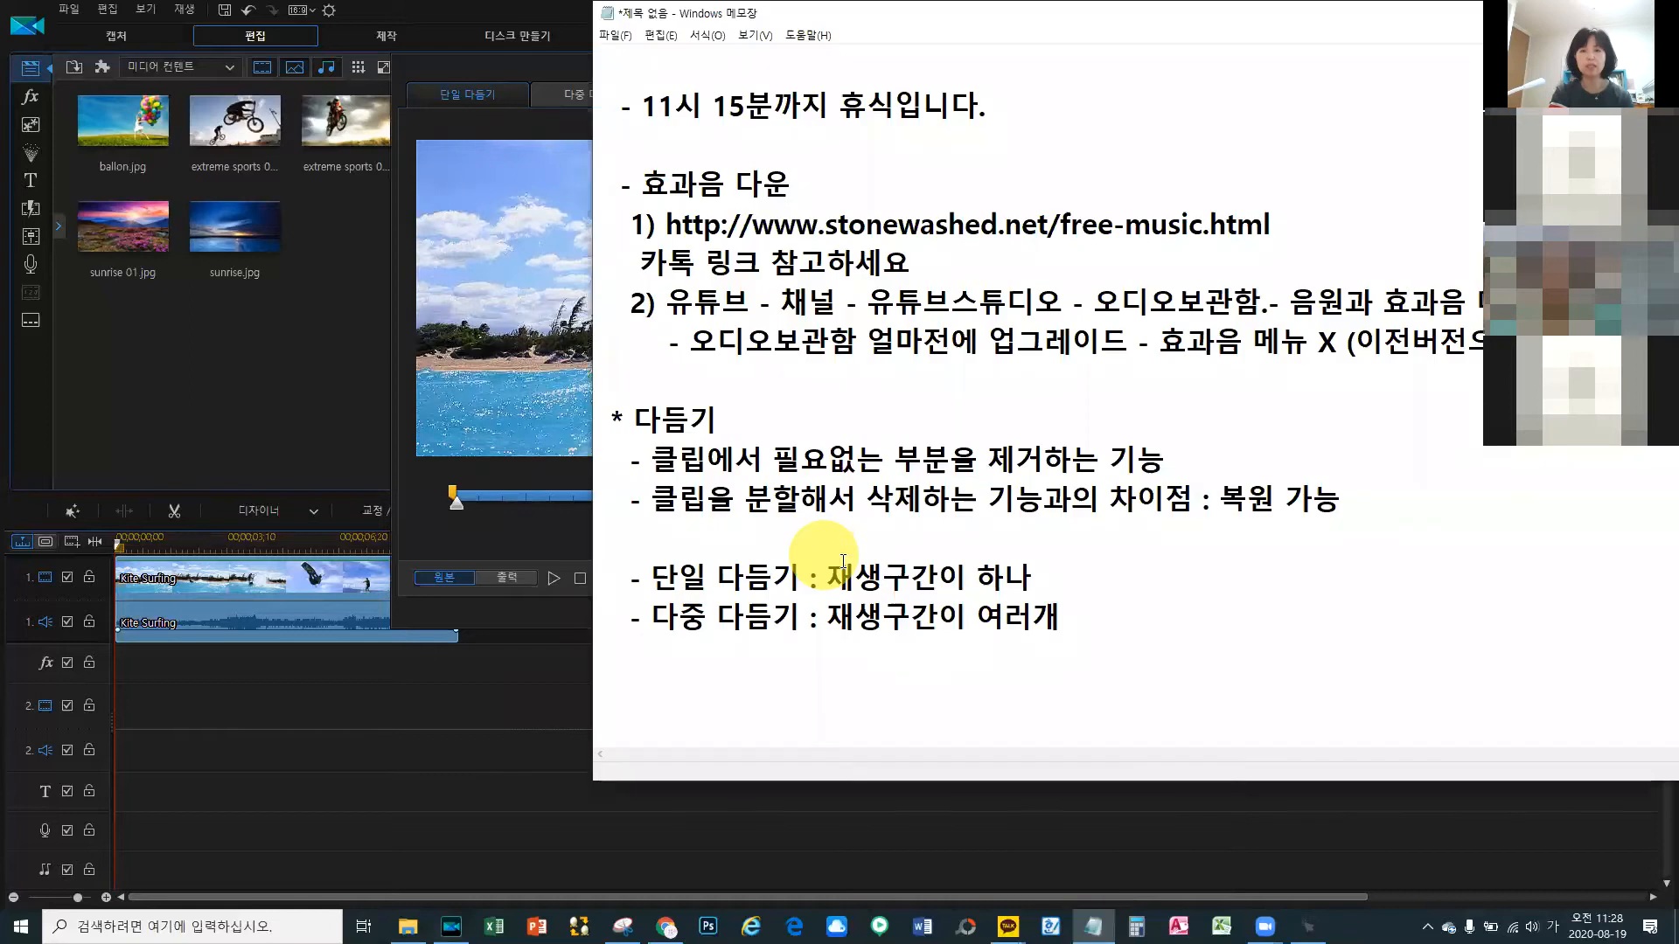
pyautogui.moveTo(827, 577); pyautogui.dragTo(1034, 577)
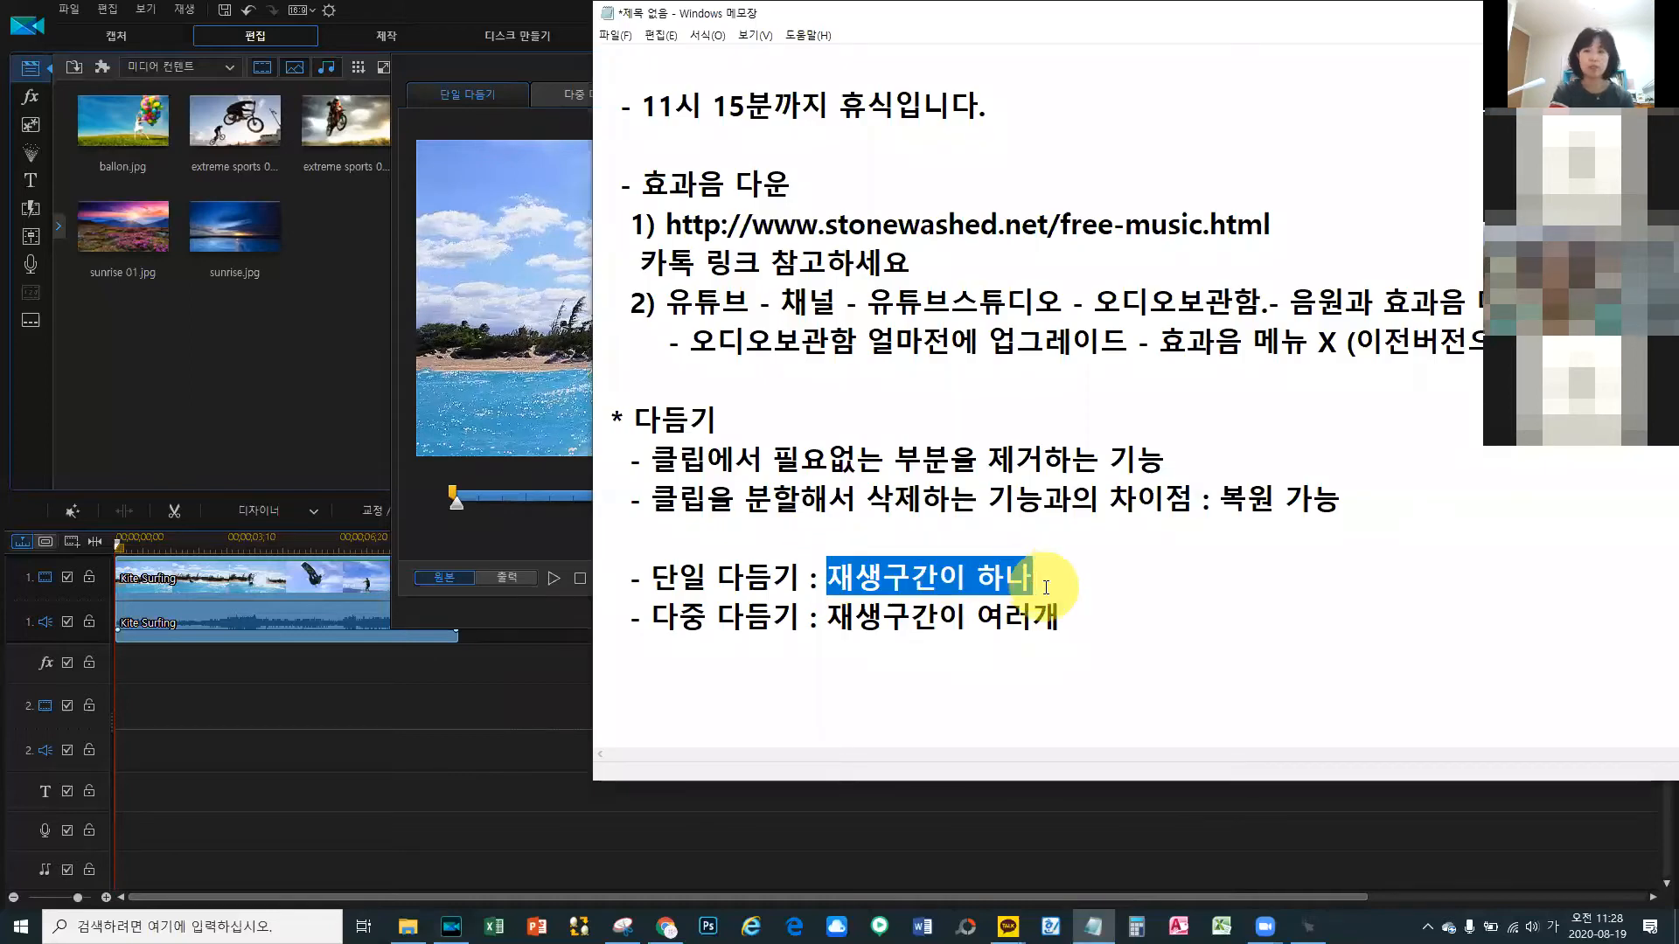
pyautogui.click(1053, 580)
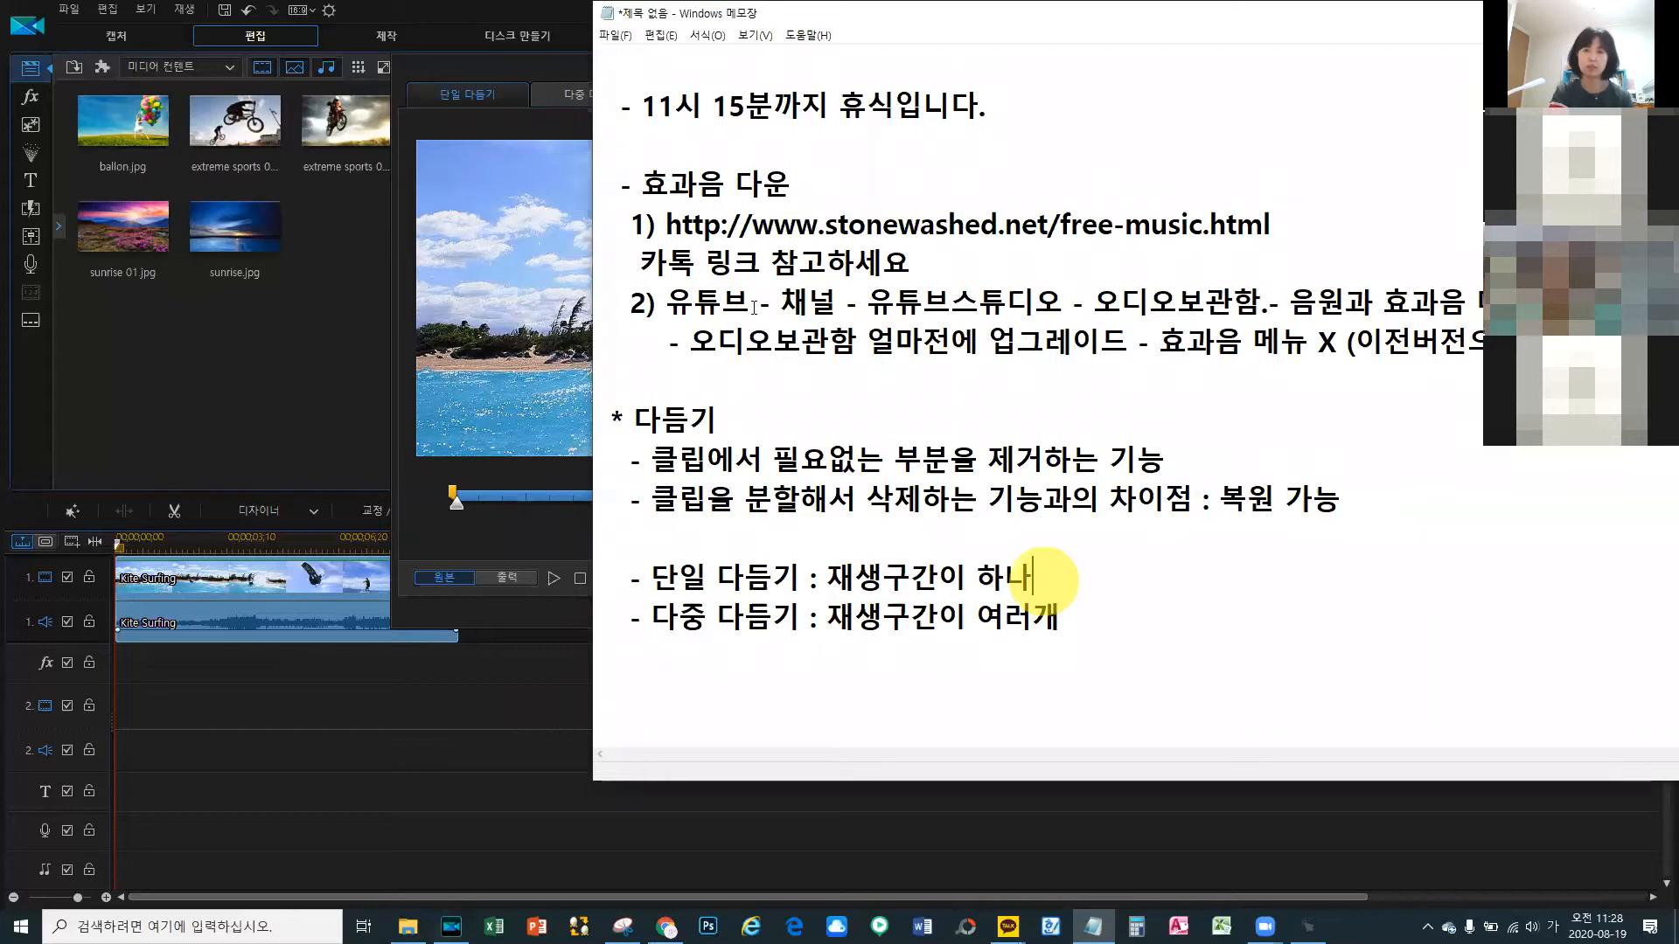
pyautogui.click(511, 70)
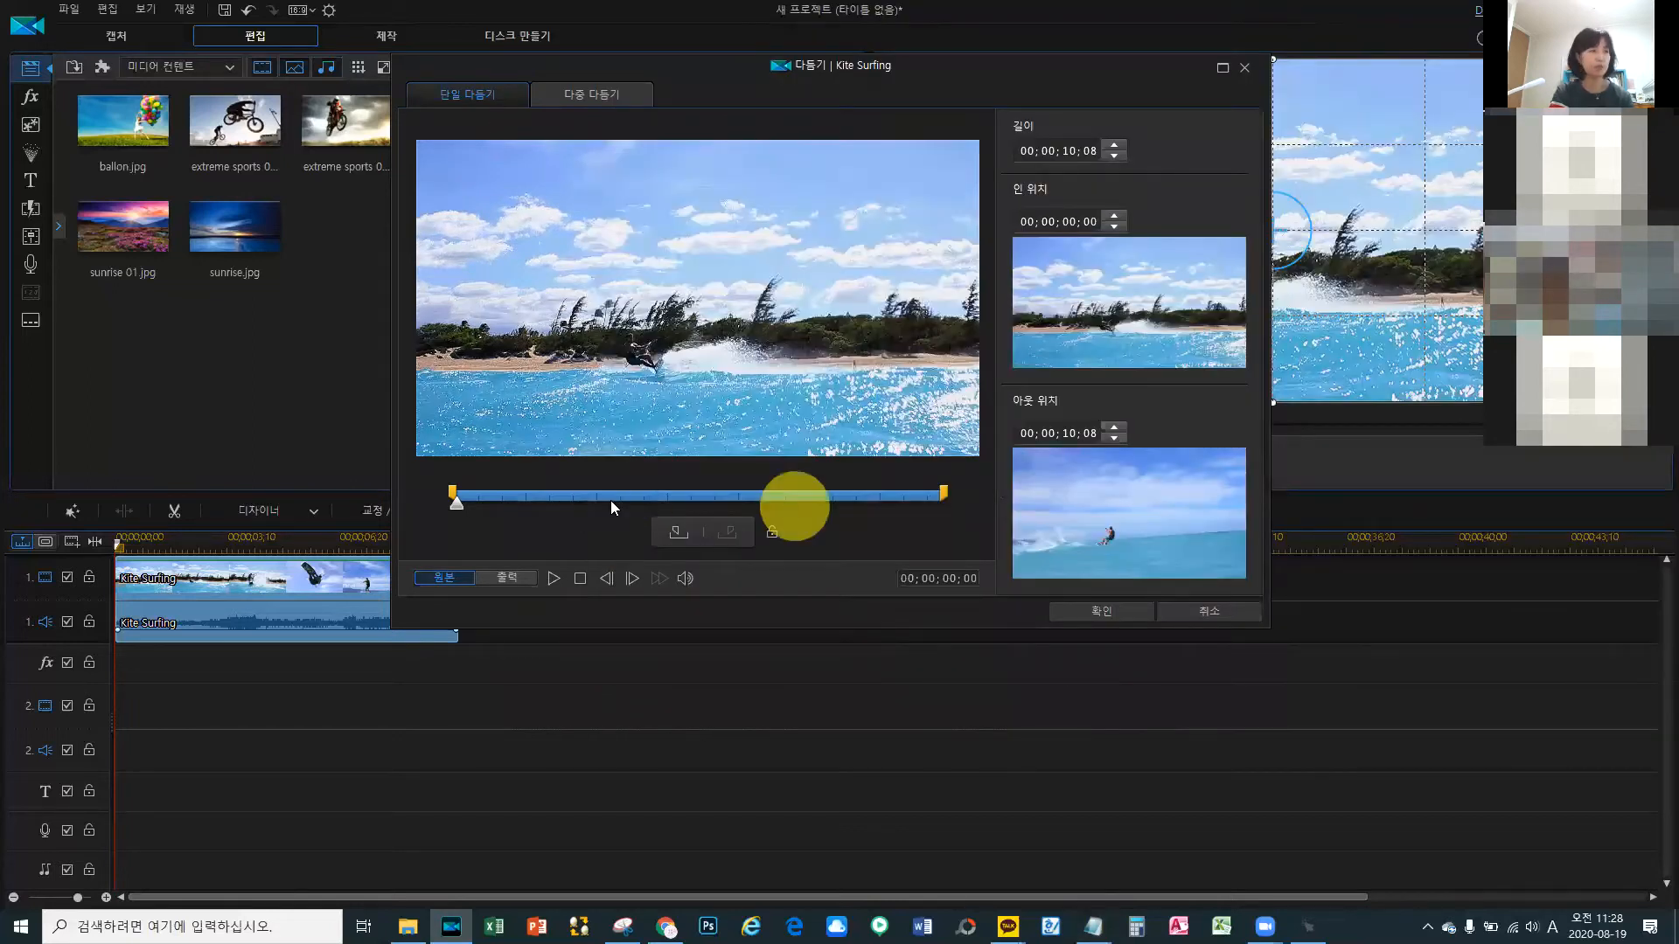
pyautogui.click(724, 492)
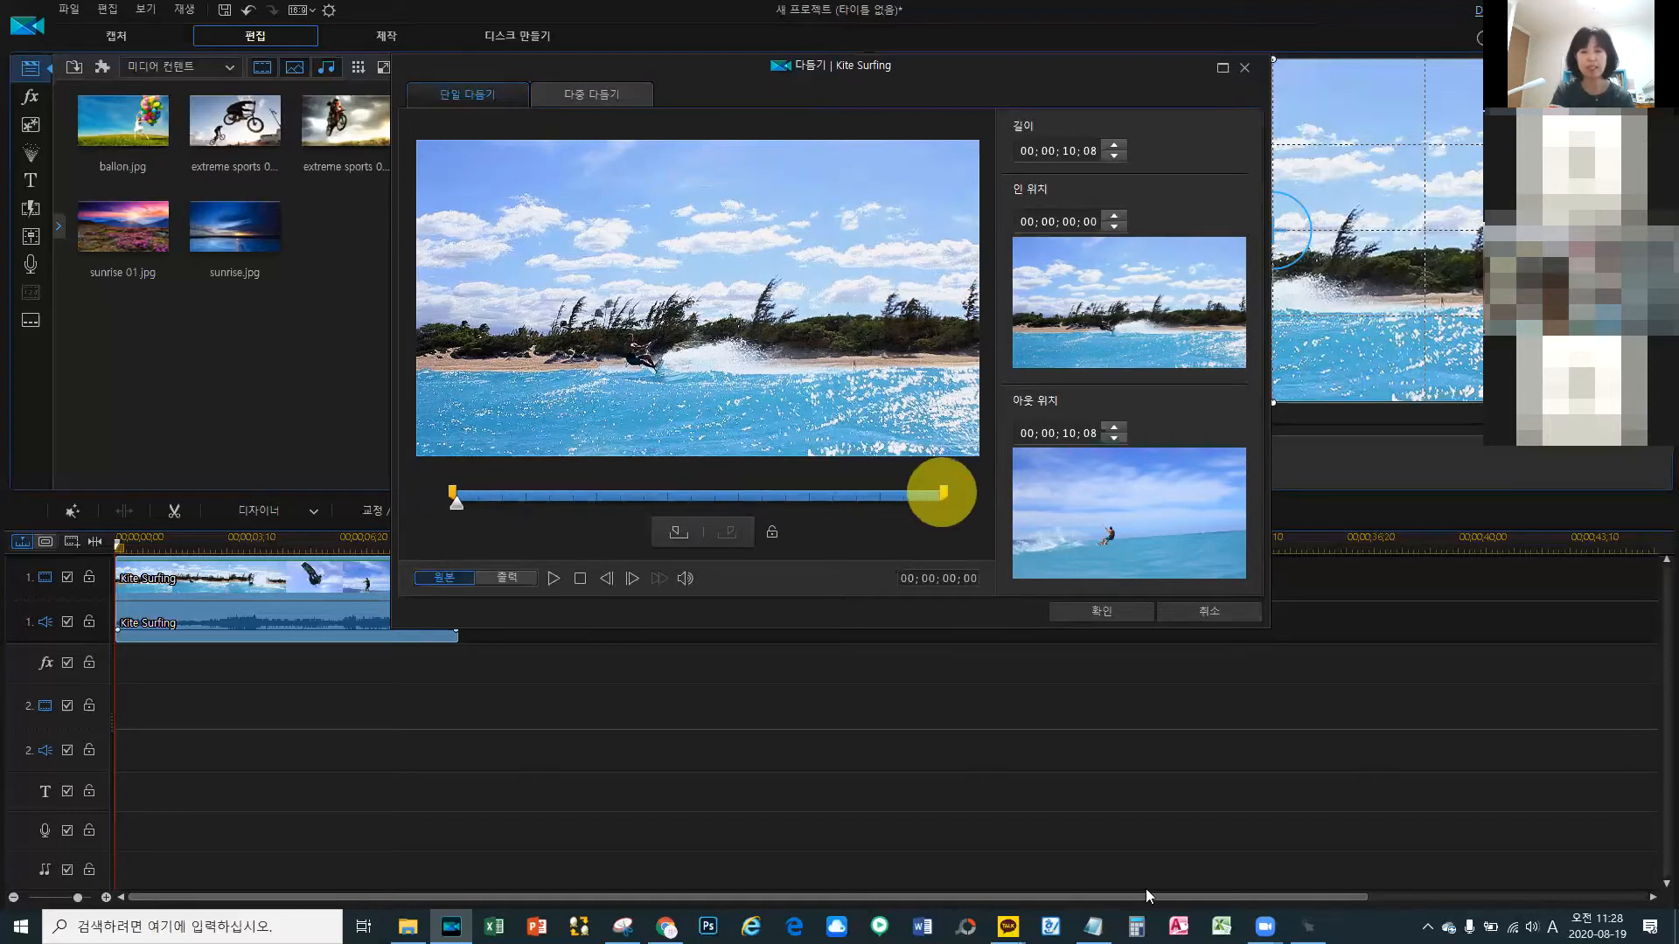
# Step: Switch to Notepad and append "(마크인~마크아웃)" to the 단일 다듬기 line
pyautogui.hotkey('alt', 'Tab')
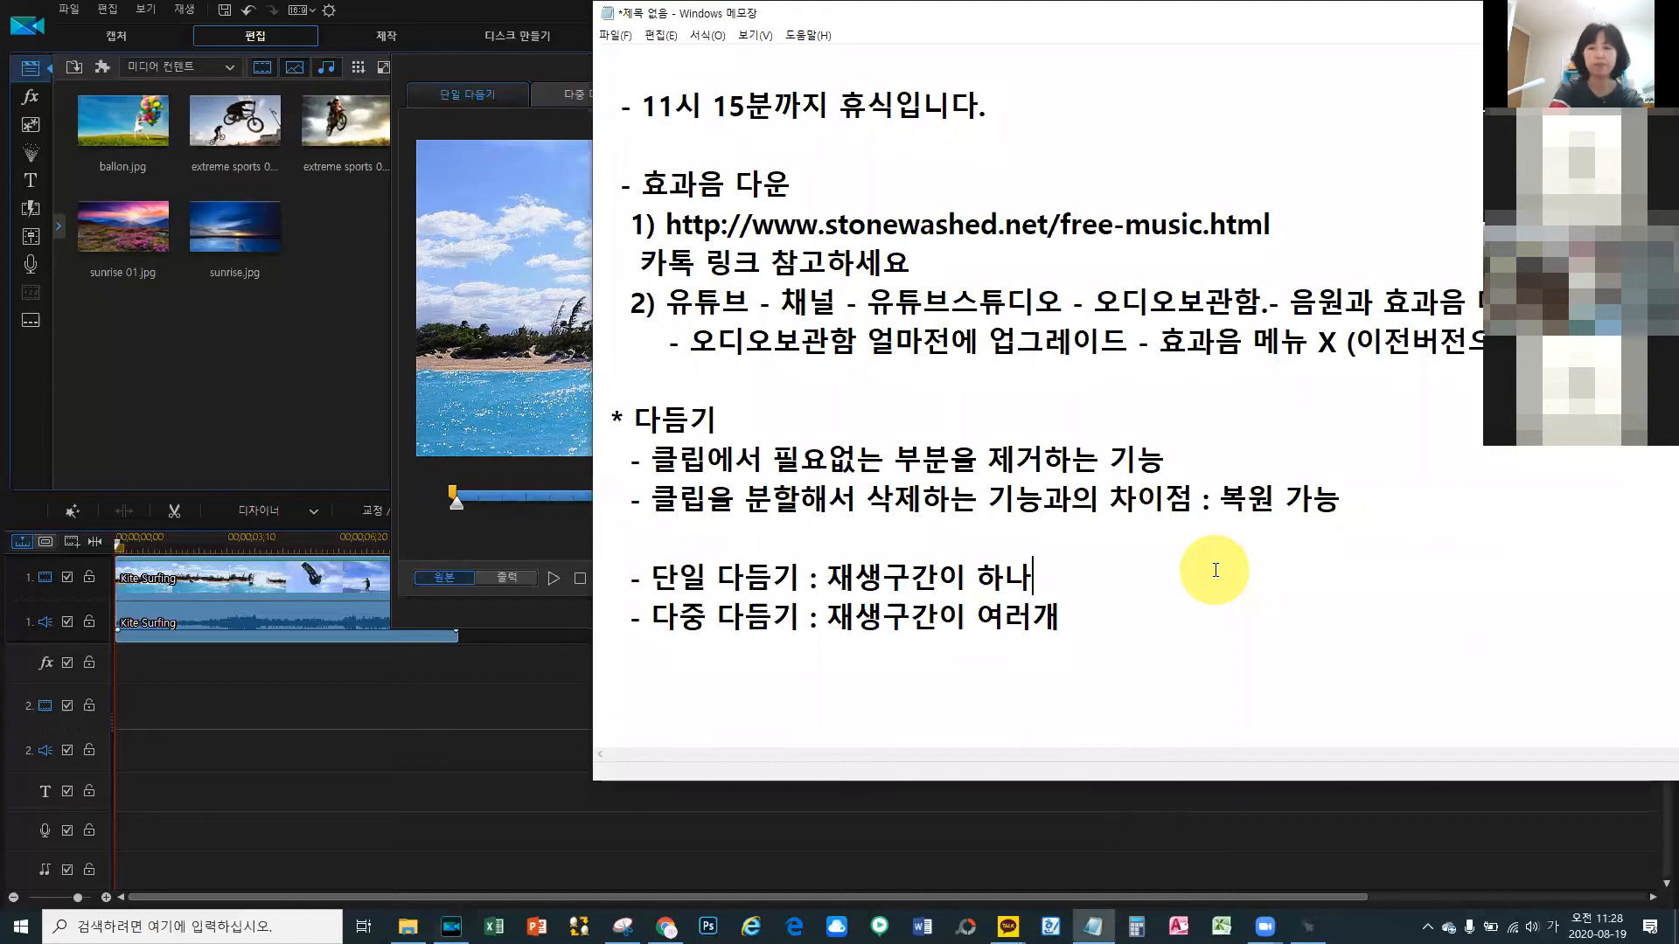
pyautogui.write('(마크인')
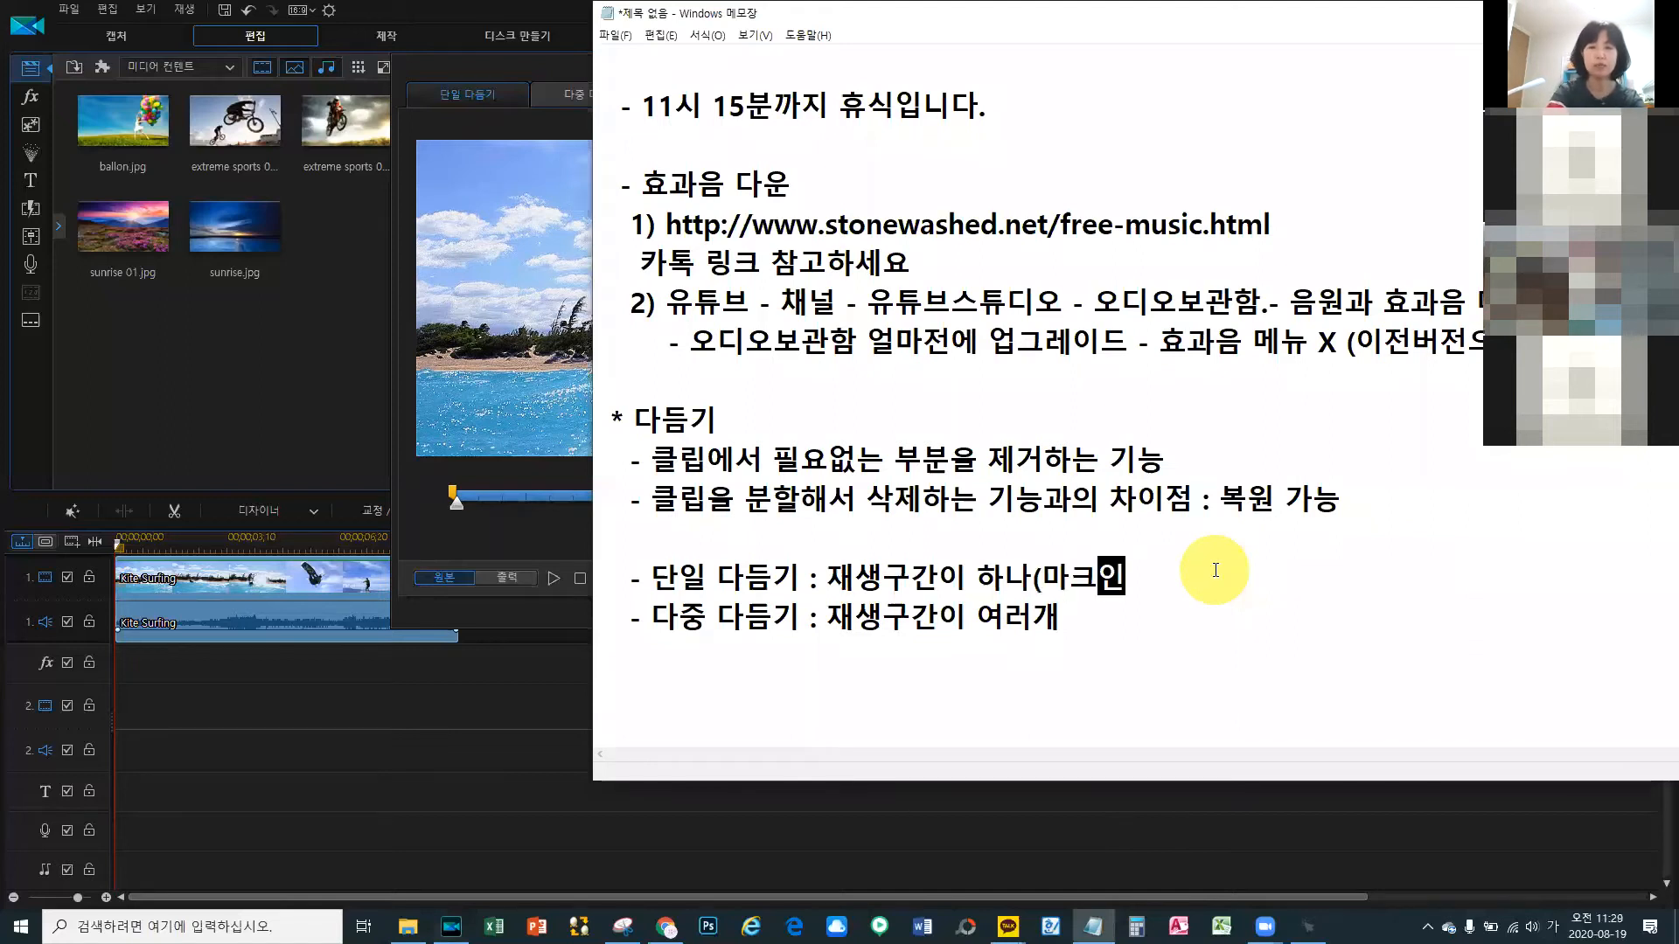
pyautogui.write('~맠크아웃)')
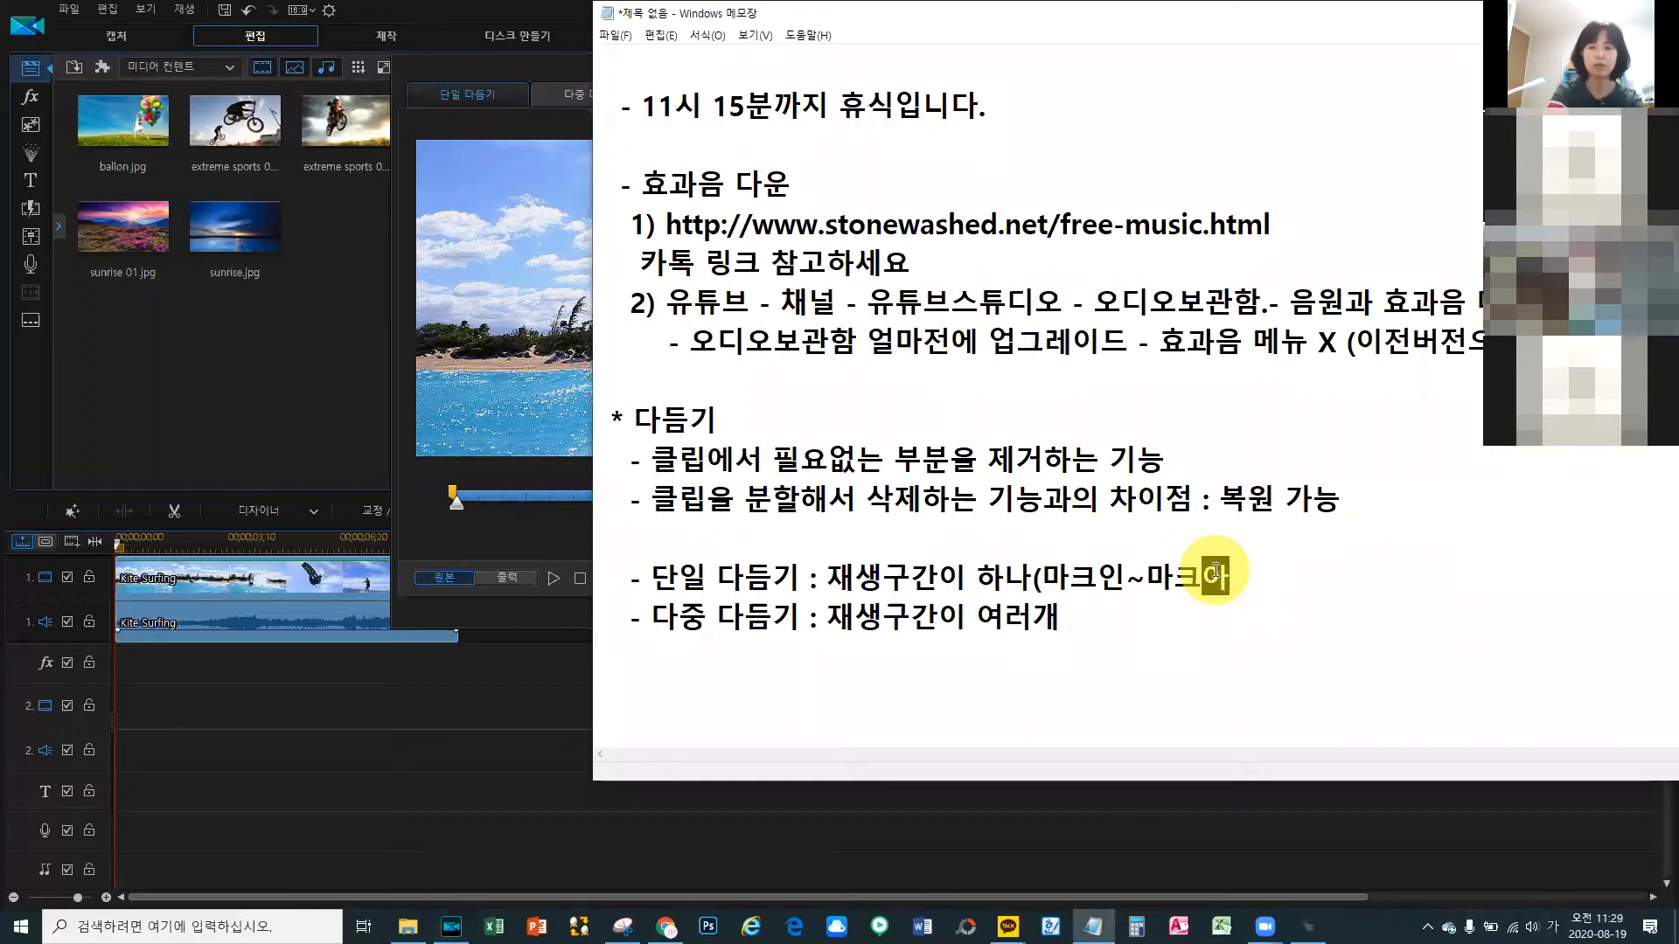
# Step: Insert "재생구간 : " before "마크인~마크아웃" inside the parentheses of the 단일 다듬기 line
pyautogui.press('Left')
pyautogui.press('Left')
pyautogui.press('Left')
pyautogui.press('Left')
pyautogui.press('Left')
pyautogui.press('Left')
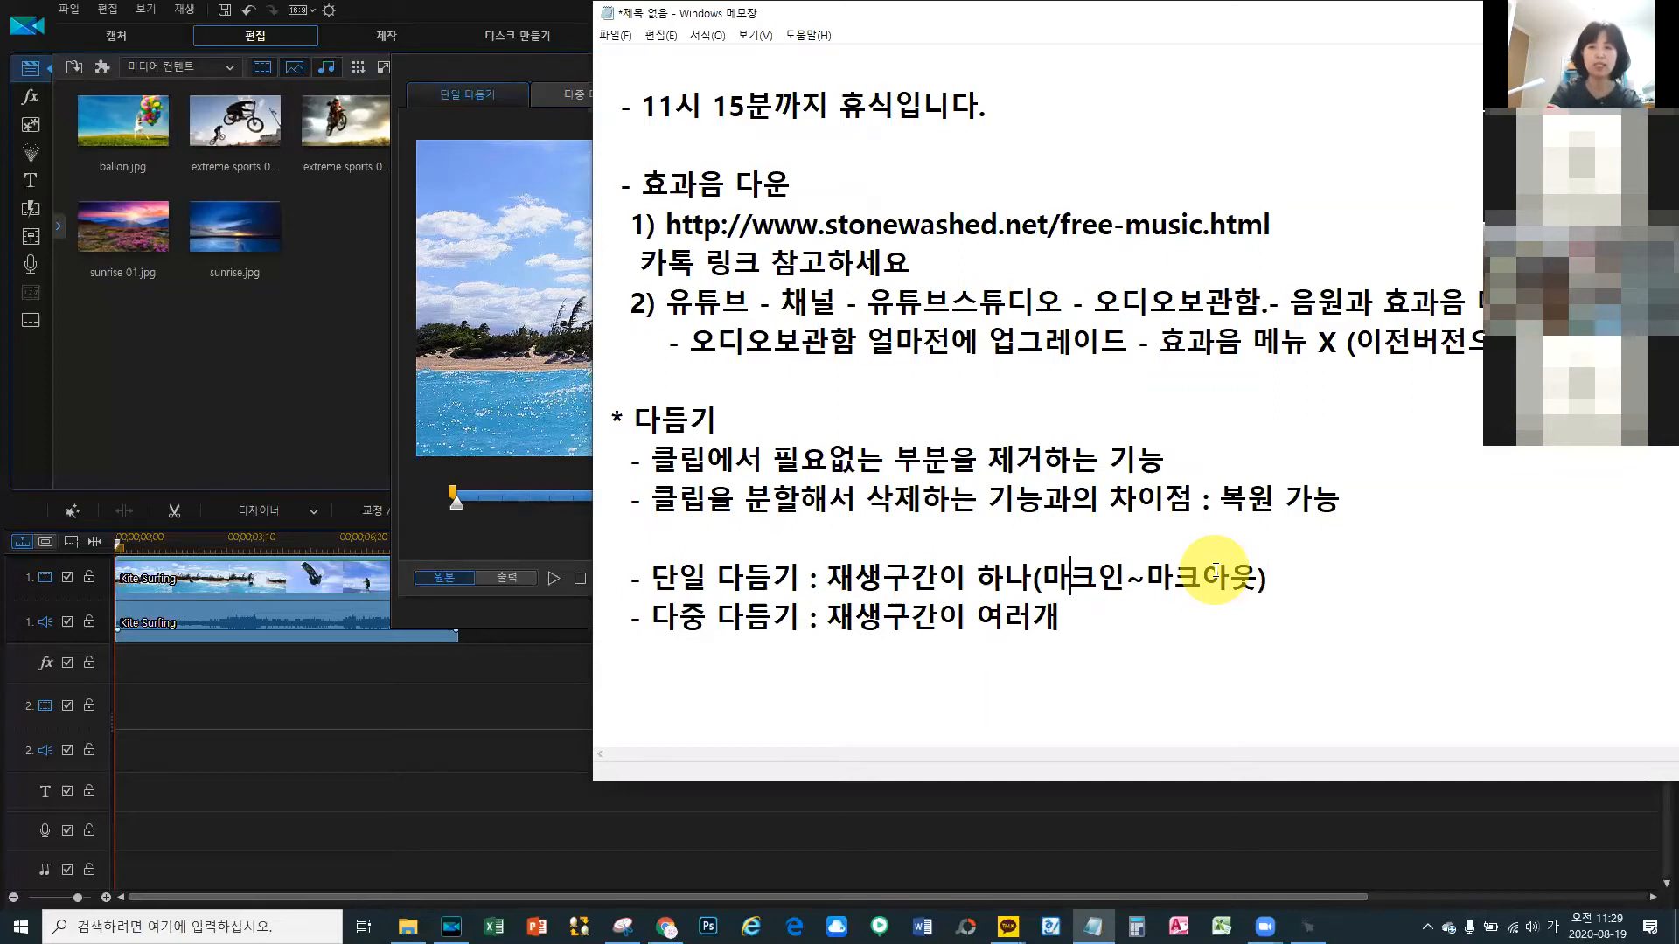
pyautogui.write('재생')
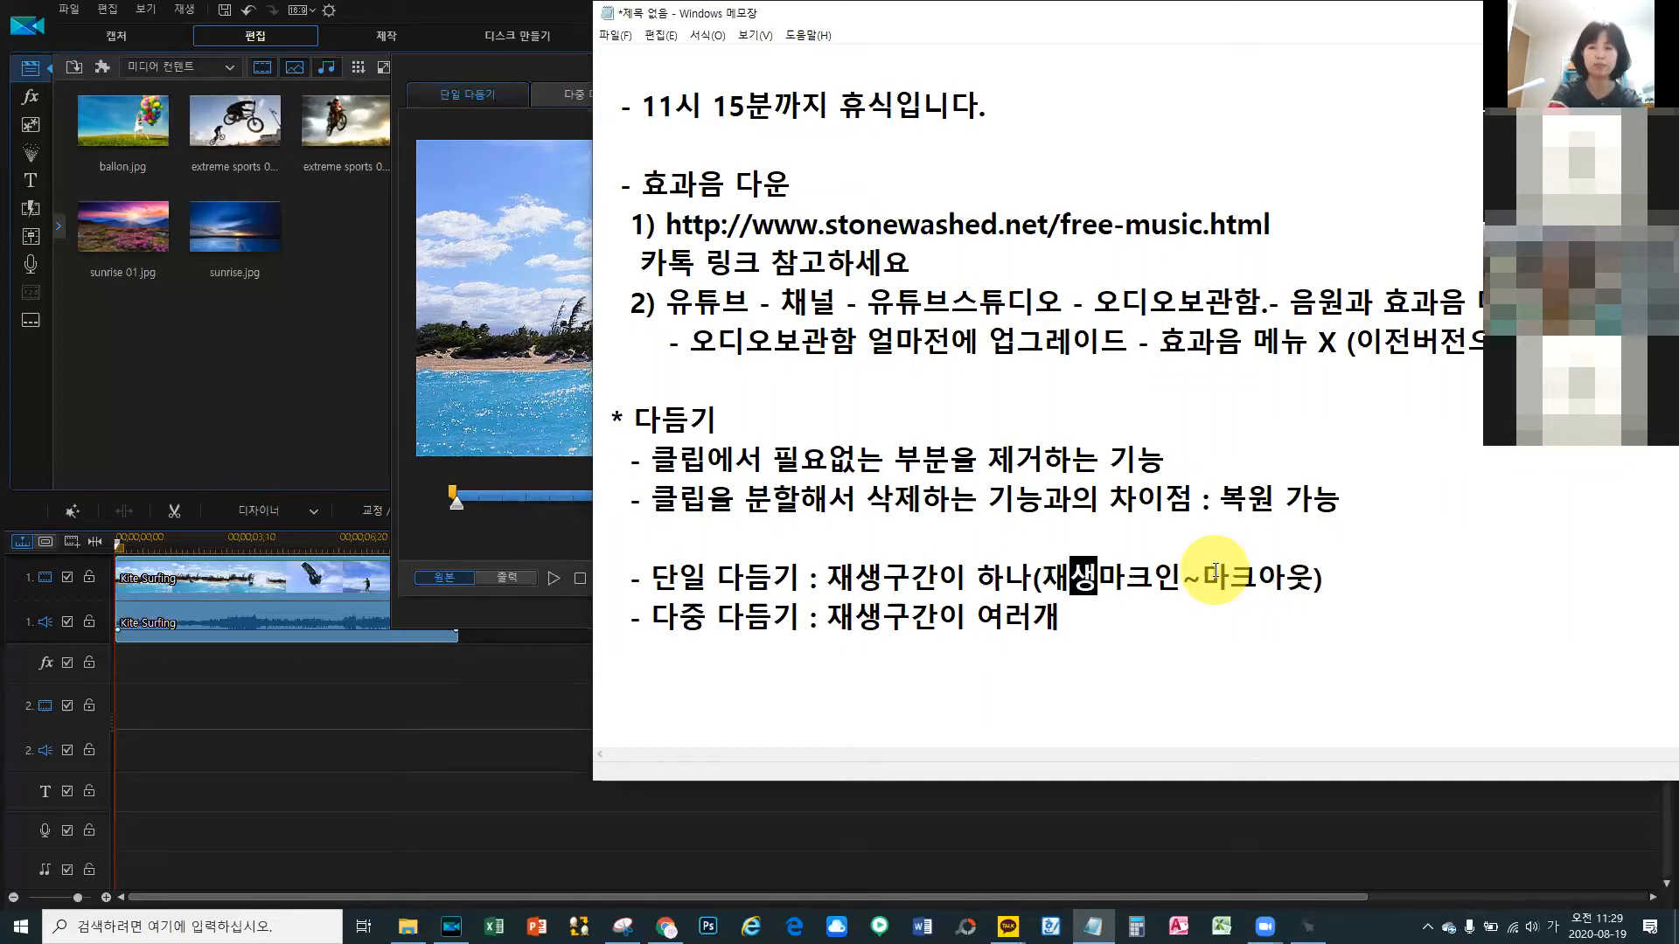
pyautogui.write('구간 :')
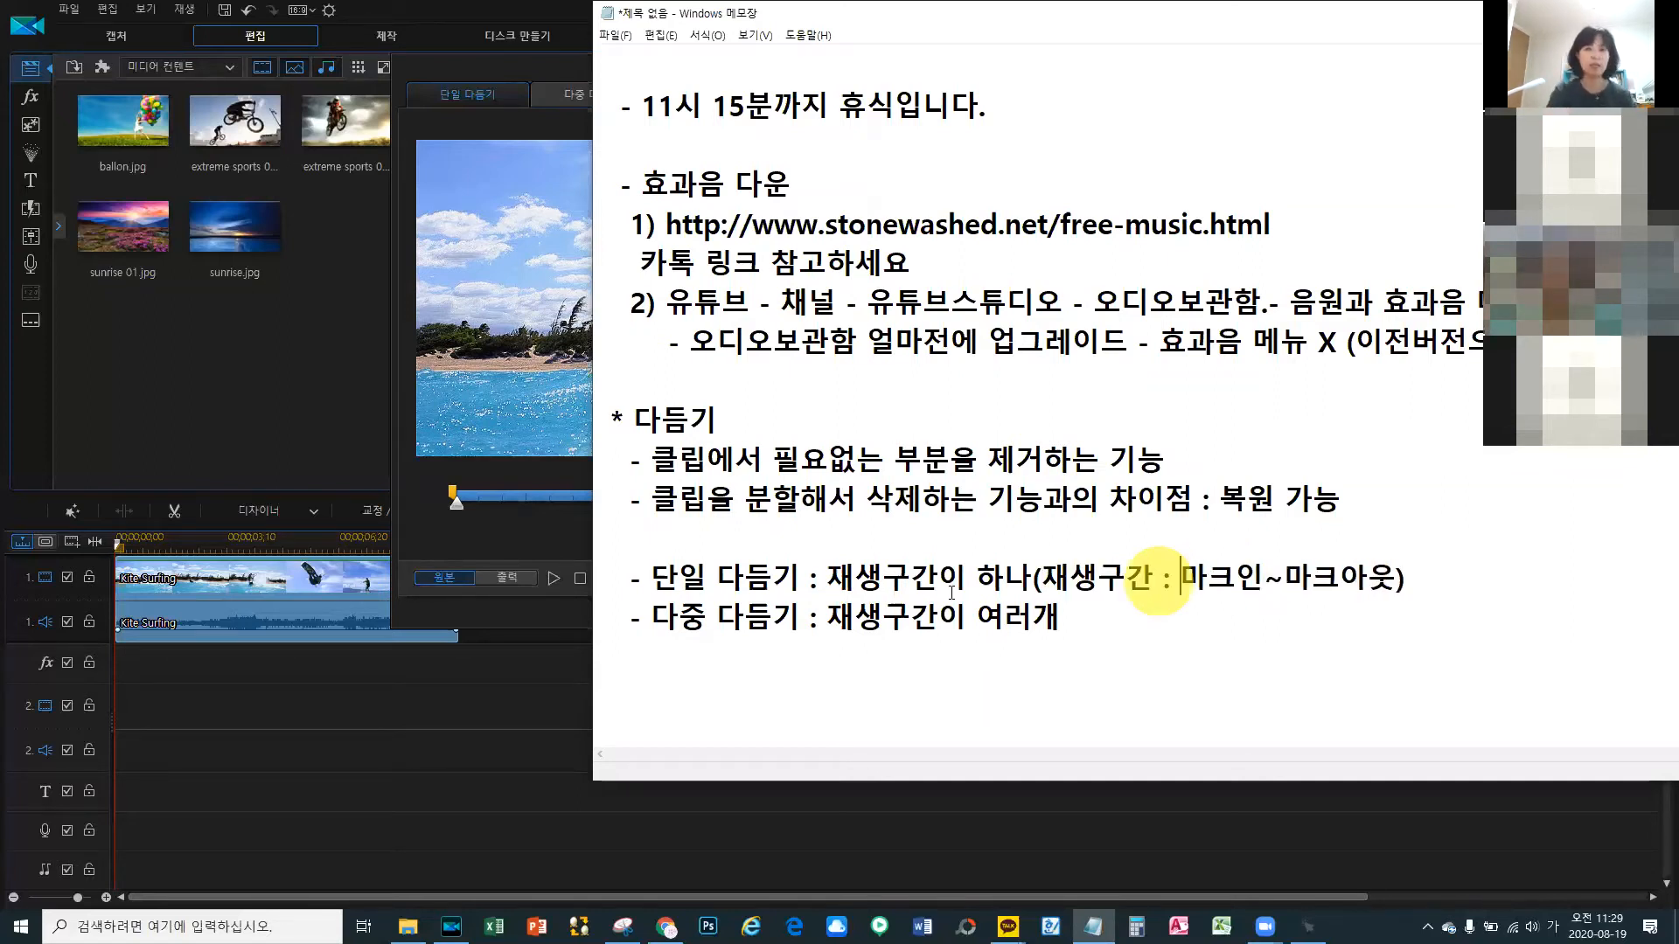
# Step: Switch to PowerDirector, set Kite Surfing's in position to 00;00;01;22 and out position to 00;00;08;15, and play the trimmed output (출력)
pyautogui.click(562, 67)
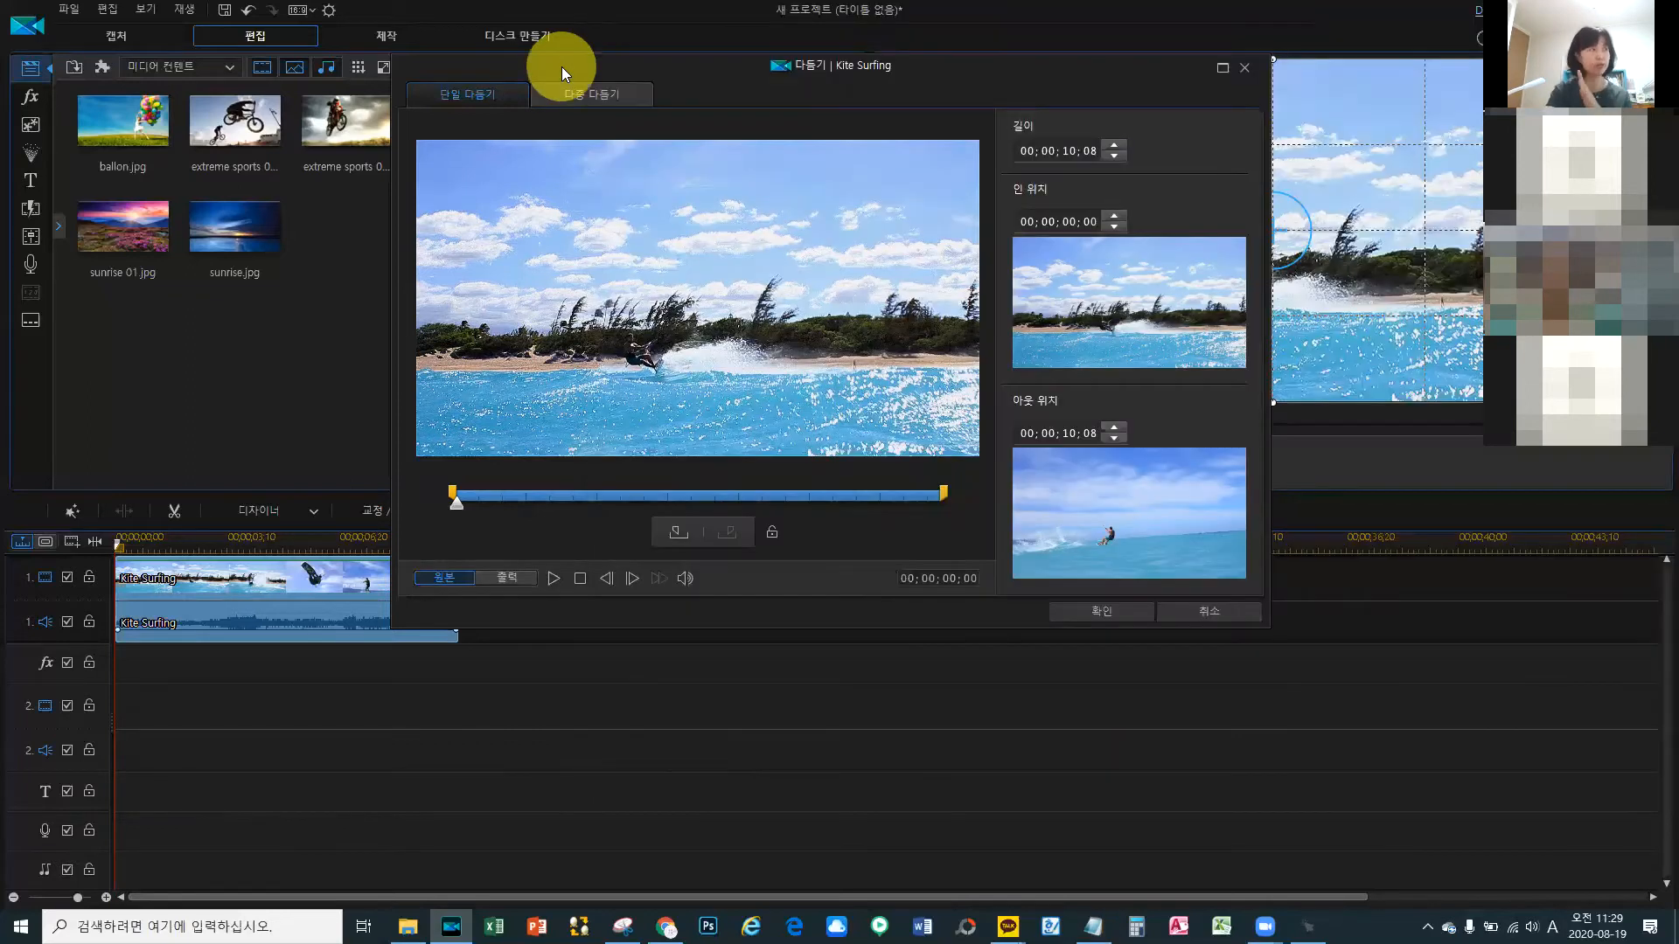
pyautogui.click(507, 504)
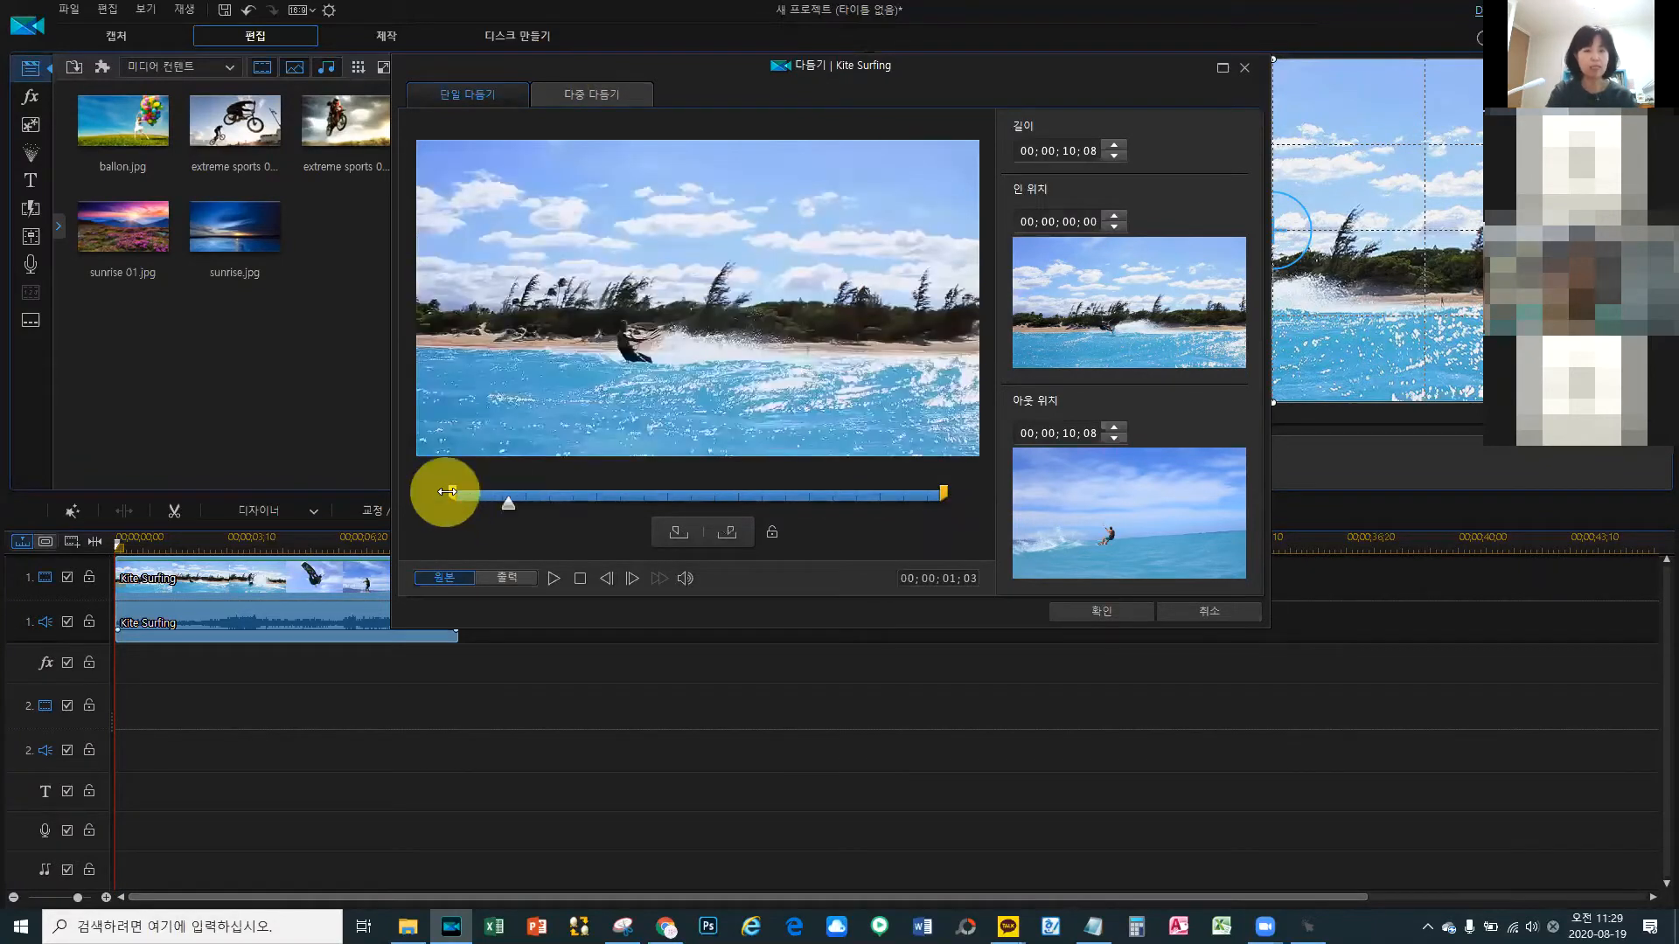
pyautogui.moveTo(447, 491); pyautogui.dragTo(454, 491)
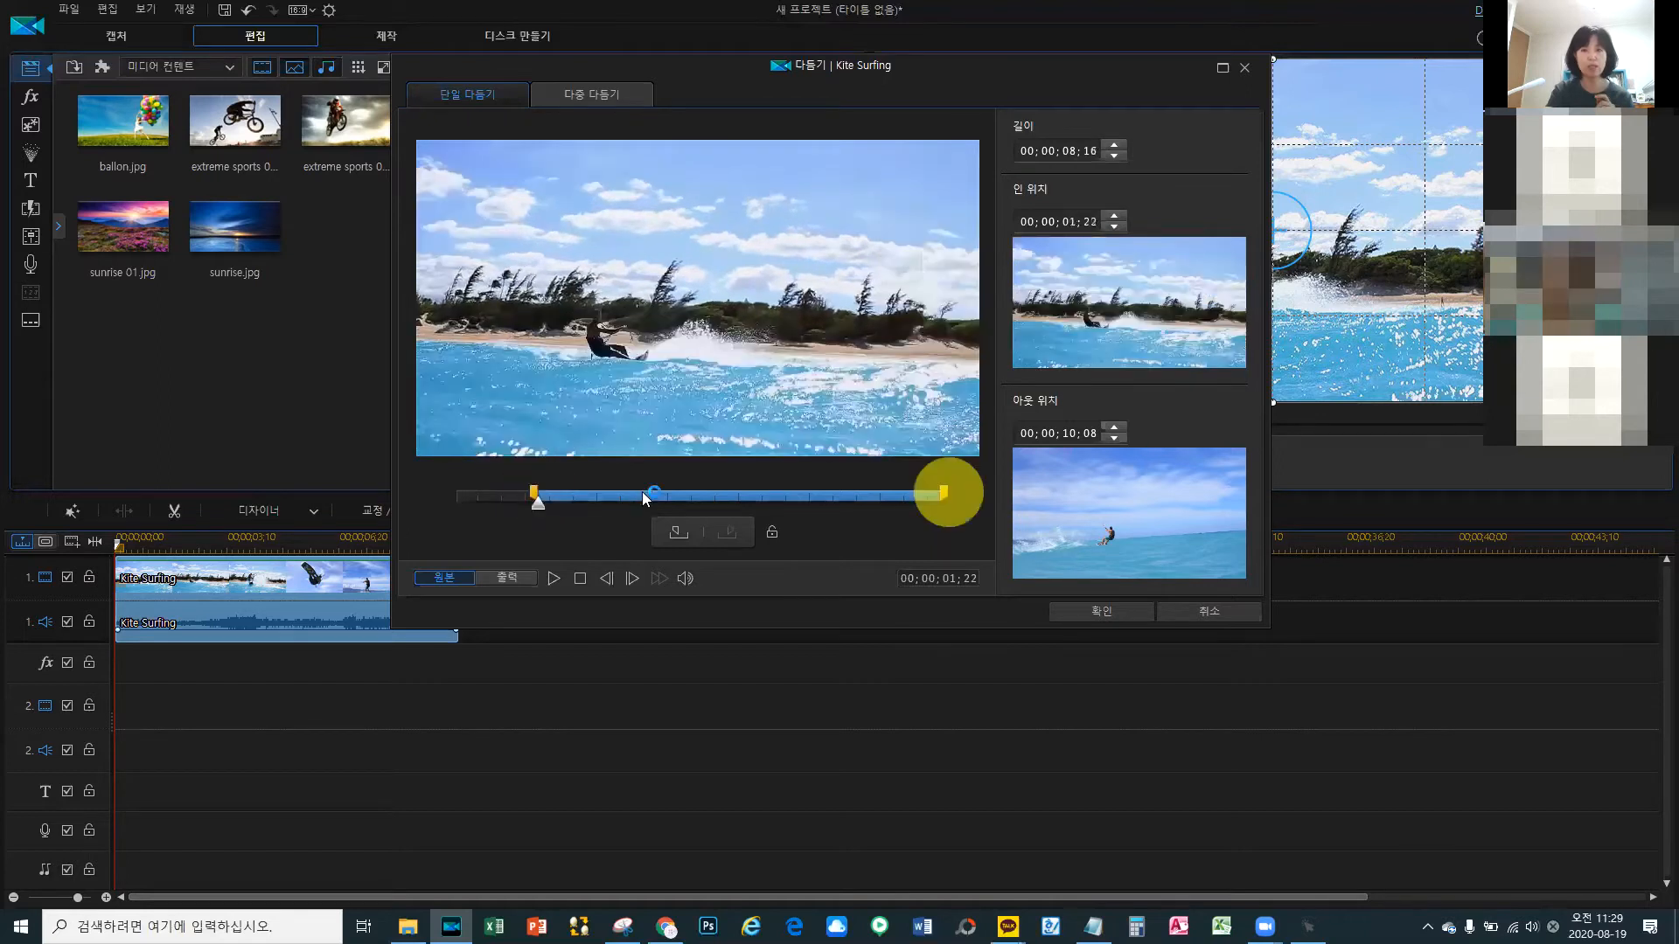
pyautogui.moveTo(944, 492); pyautogui.dragTo(858, 494)
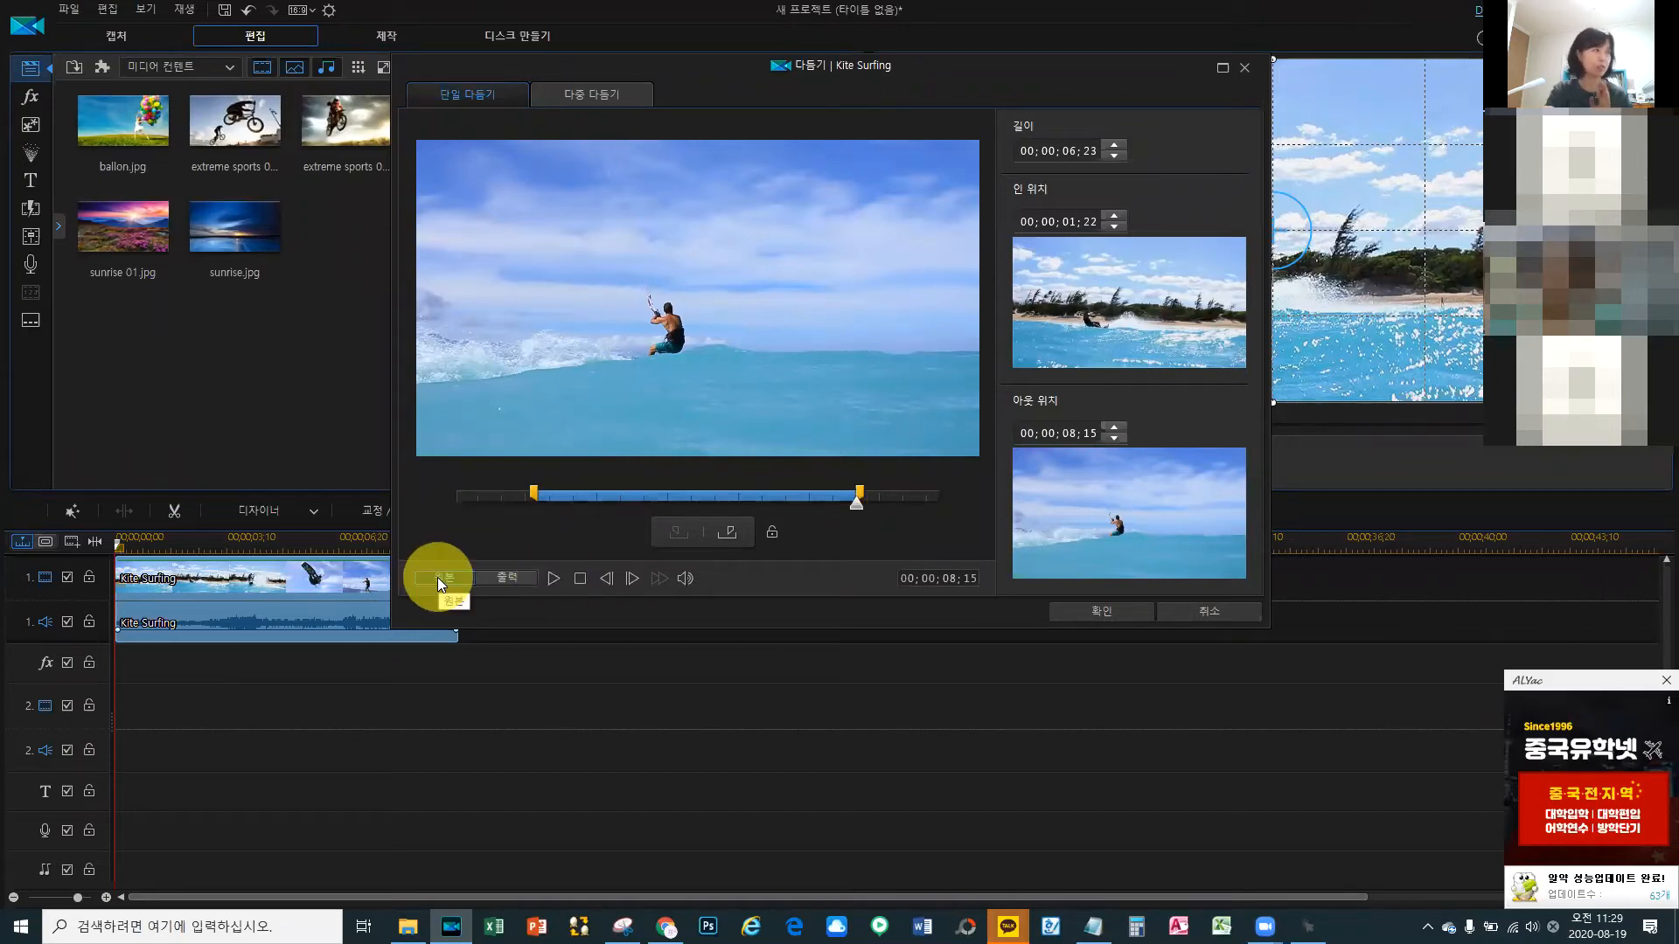
pyautogui.click(500, 573)
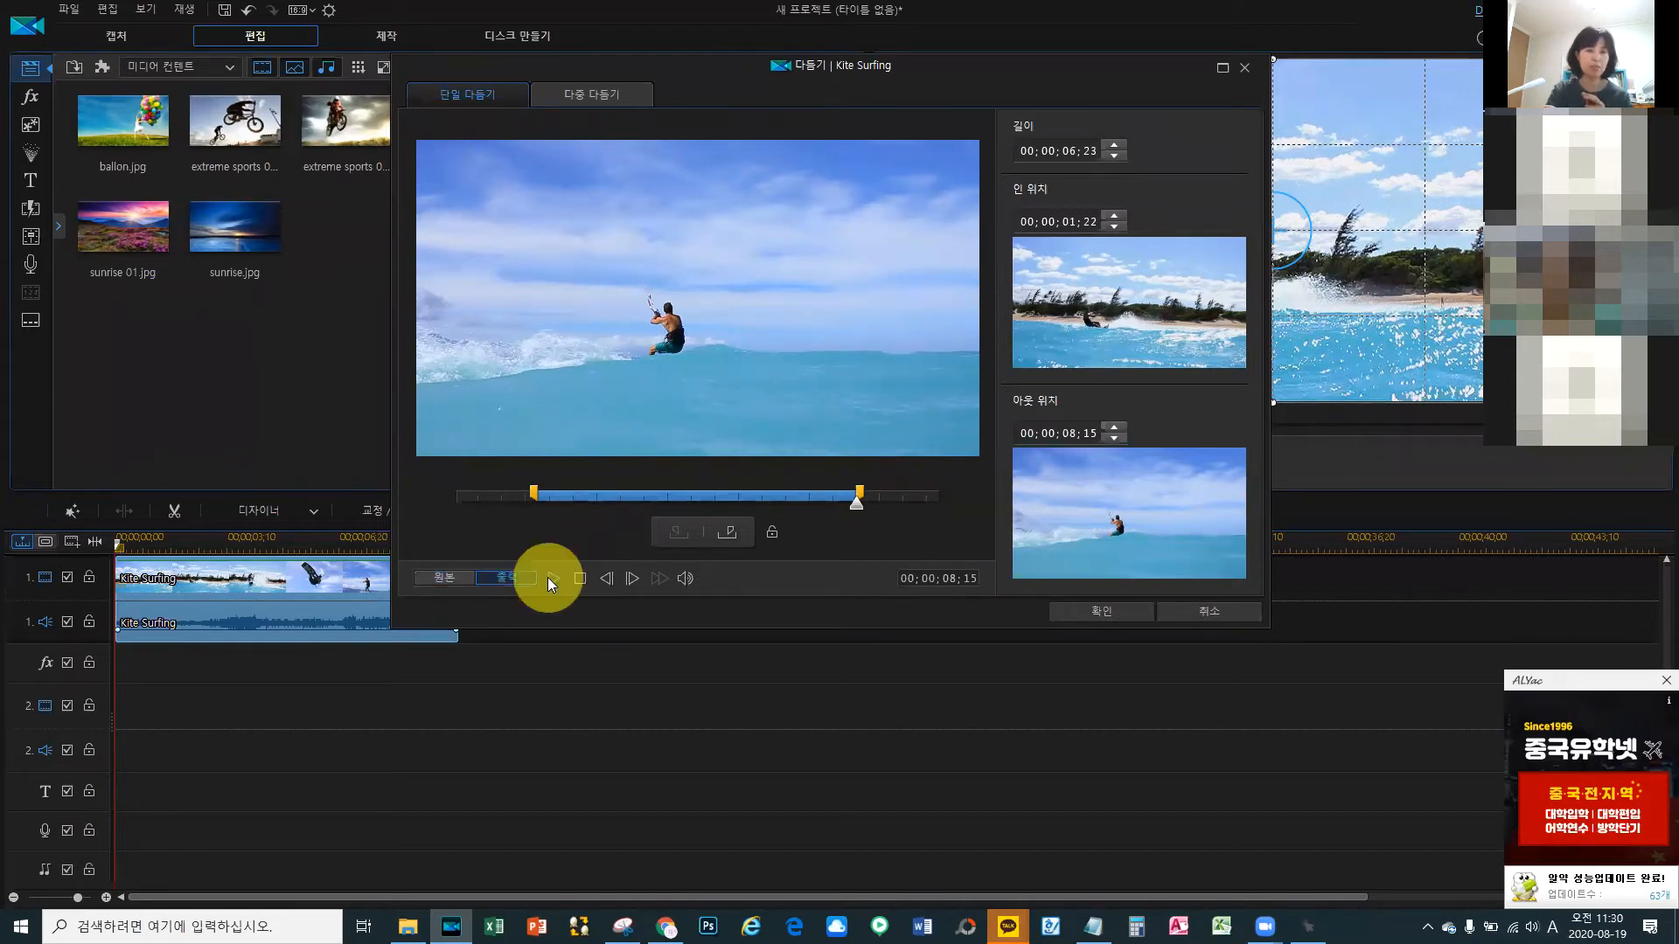
pyautogui.click(550, 578)
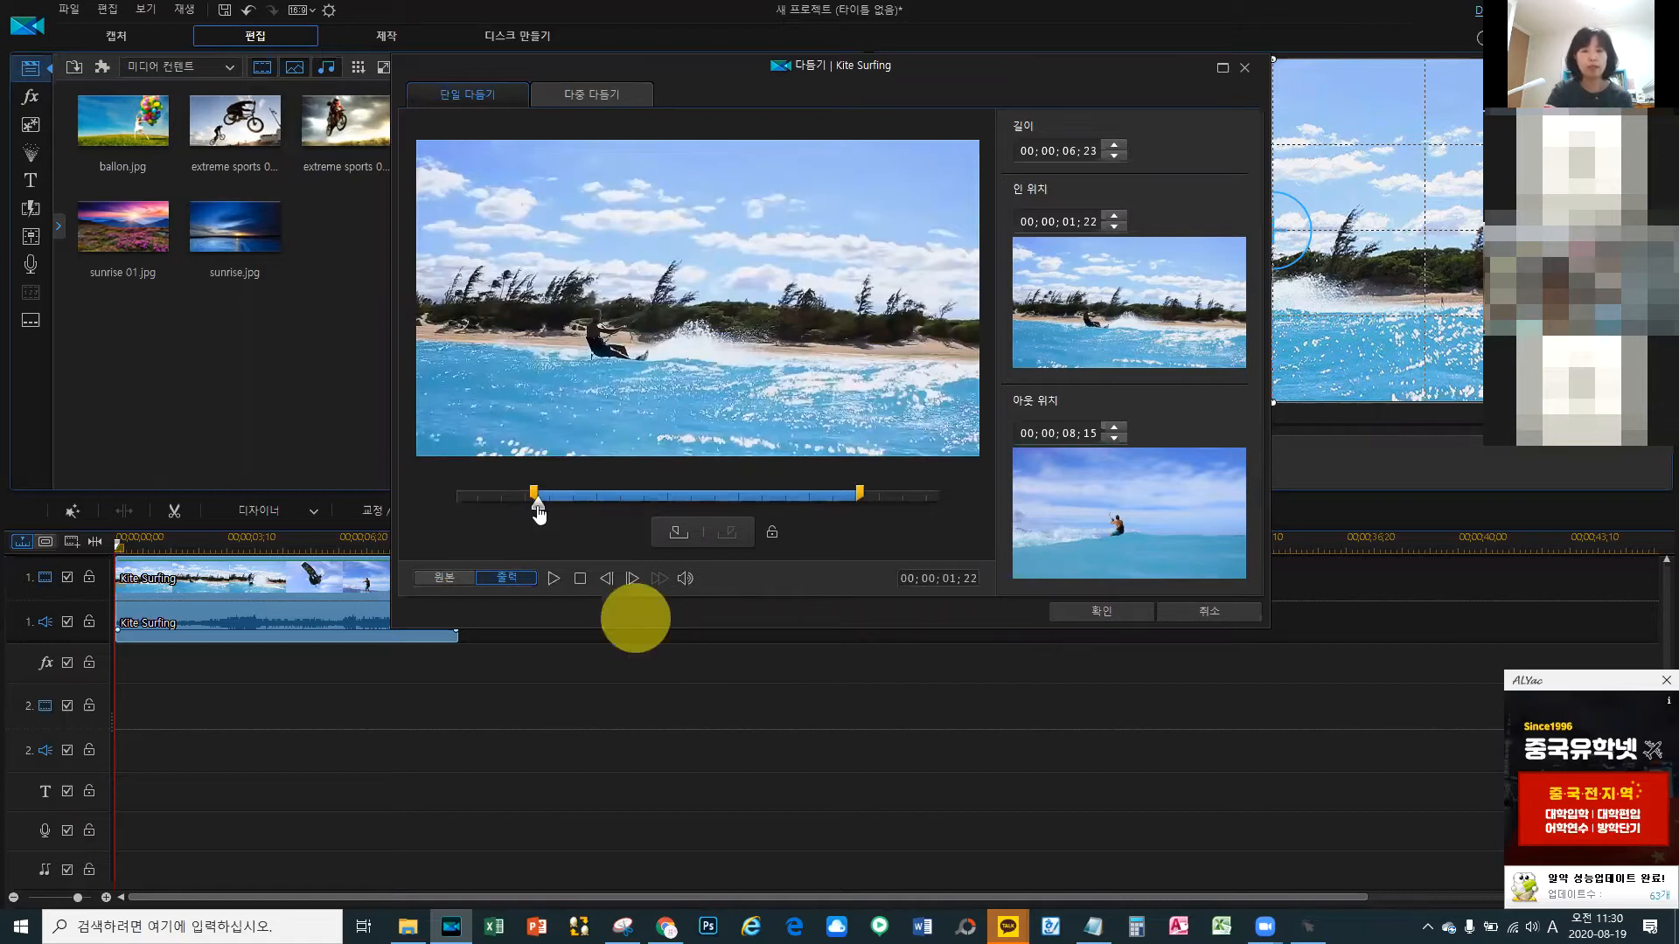
# Step: Trim Kite Surfing to an in position of 00;00;00;00 and an out position of 00;00;06;26, apply it, and play the timeline movie
pyautogui.moveTo(471, 505); pyautogui.dragTo(453, 503)
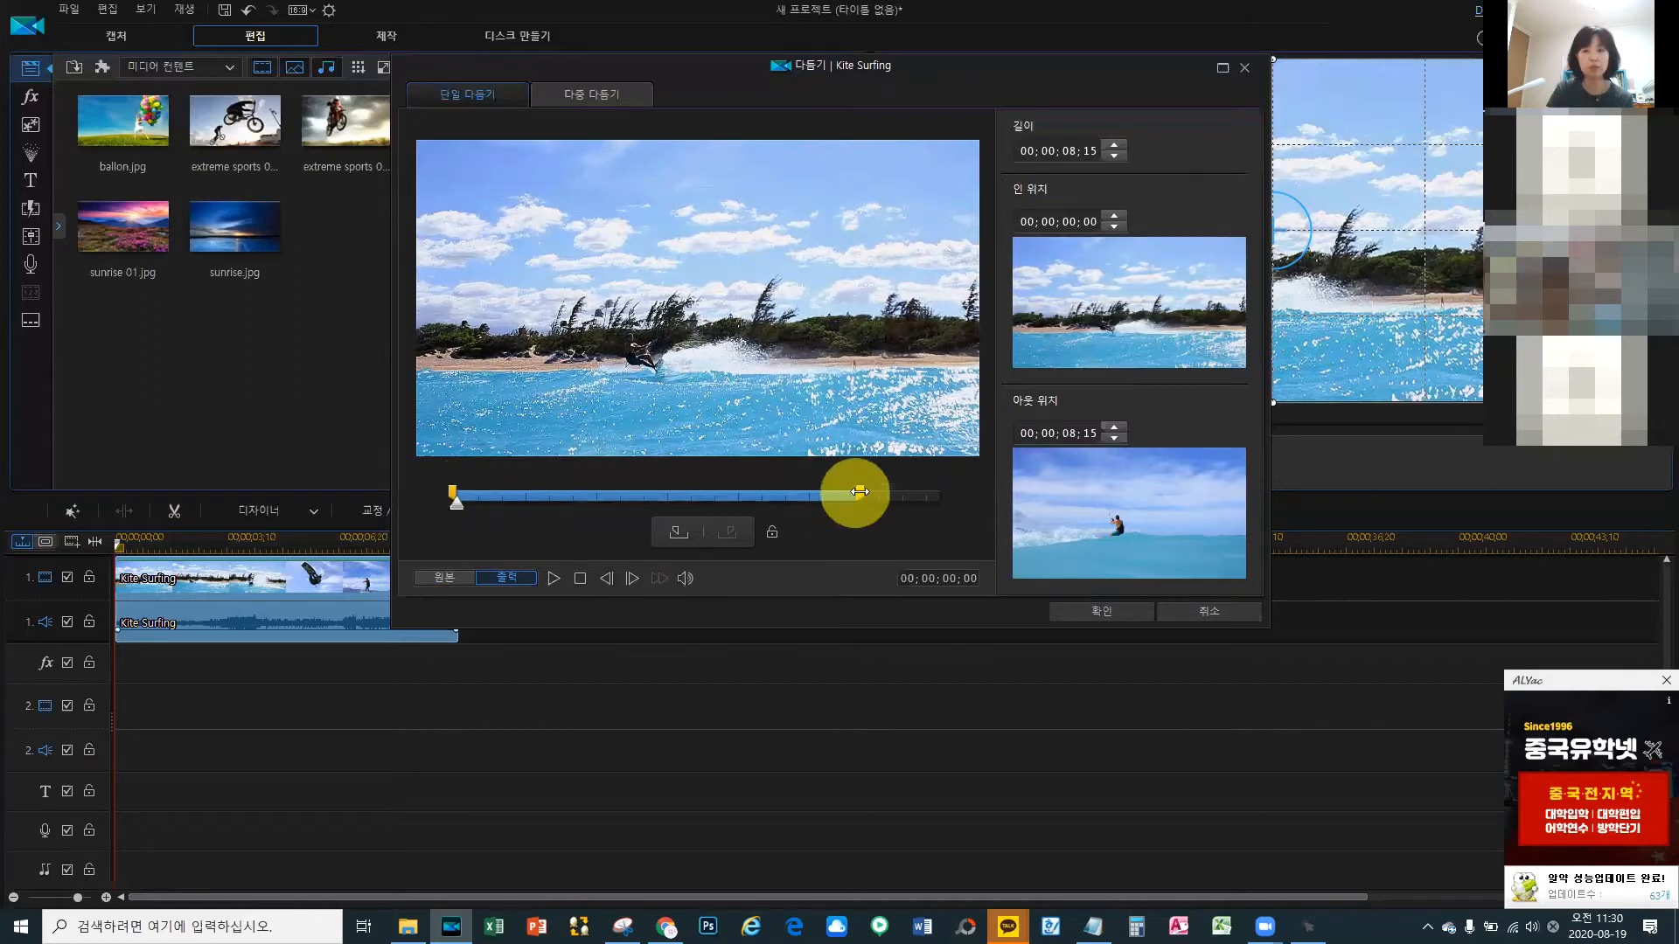
pyautogui.moveTo(860, 492)
pyautogui.mouseDown()
pyautogui.moveTo(691, 496)
pyautogui.moveTo(781, 496)
pyautogui.mouseUp()
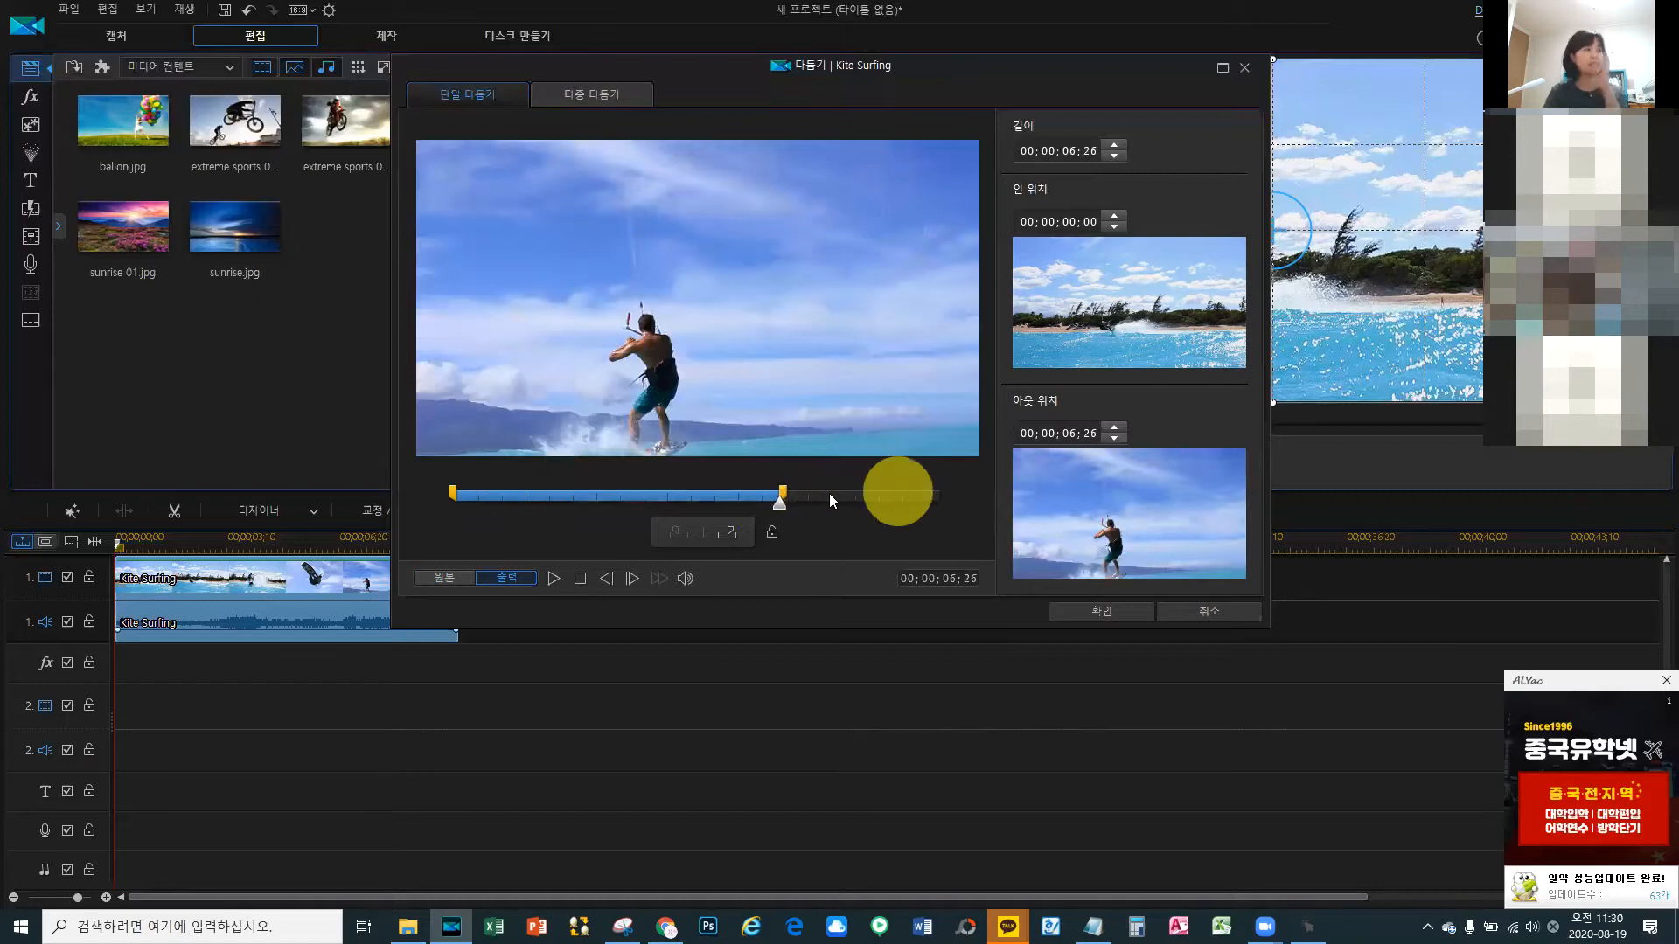
pyautogui.click(582, 500)
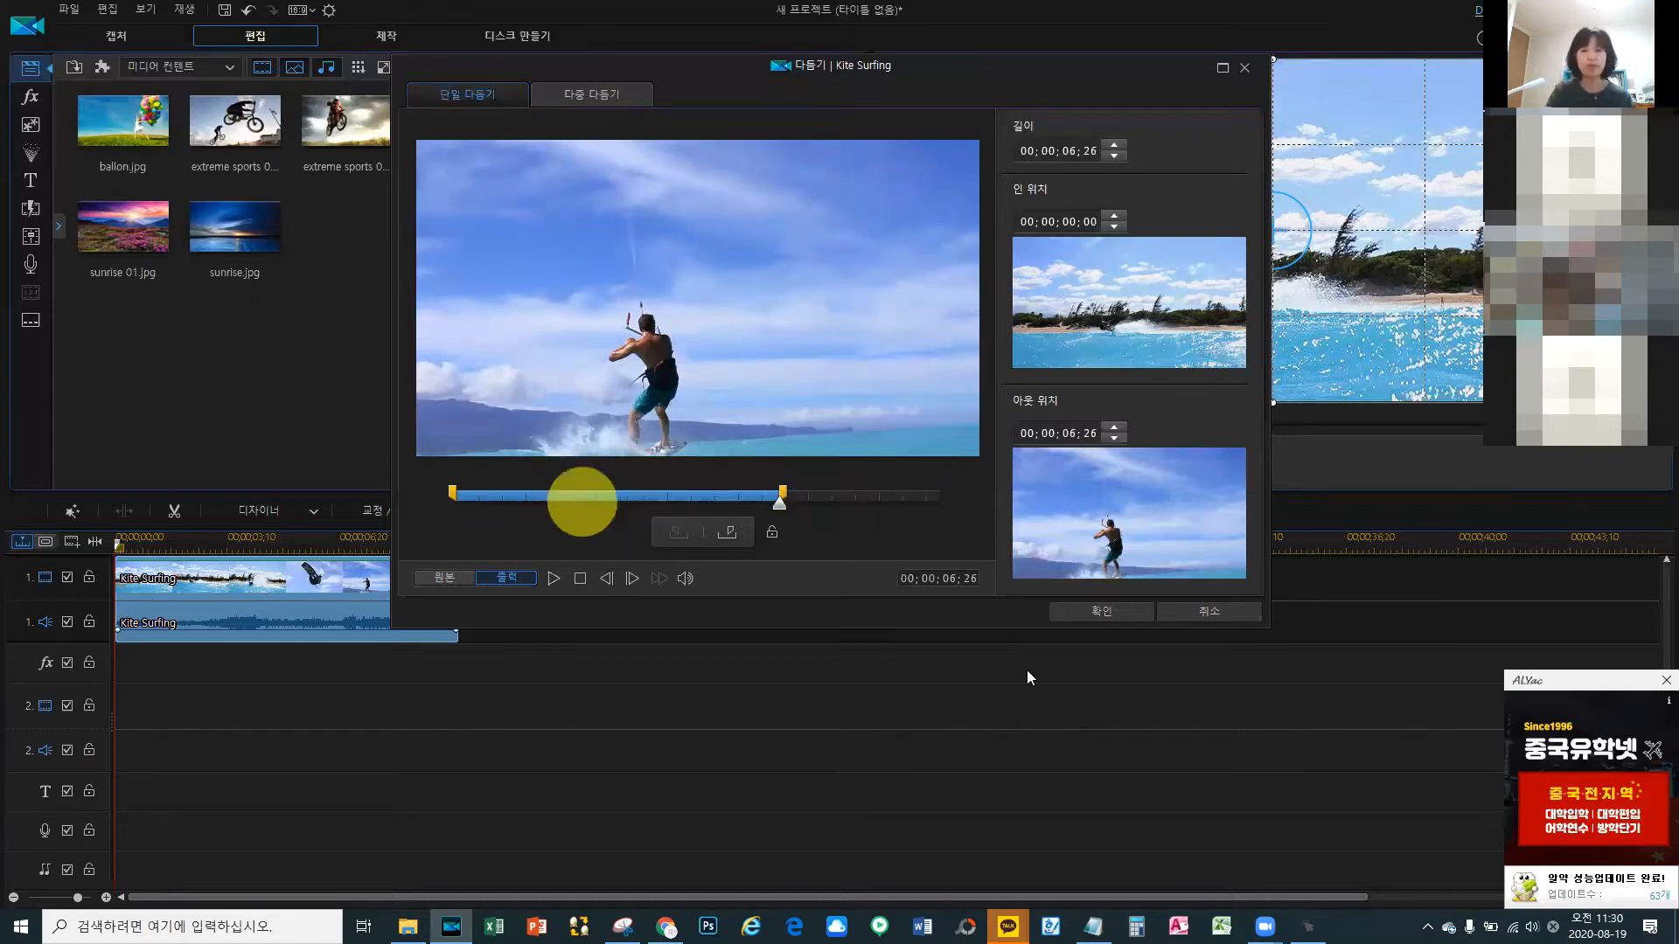
pyautogui.click(1107, 614)
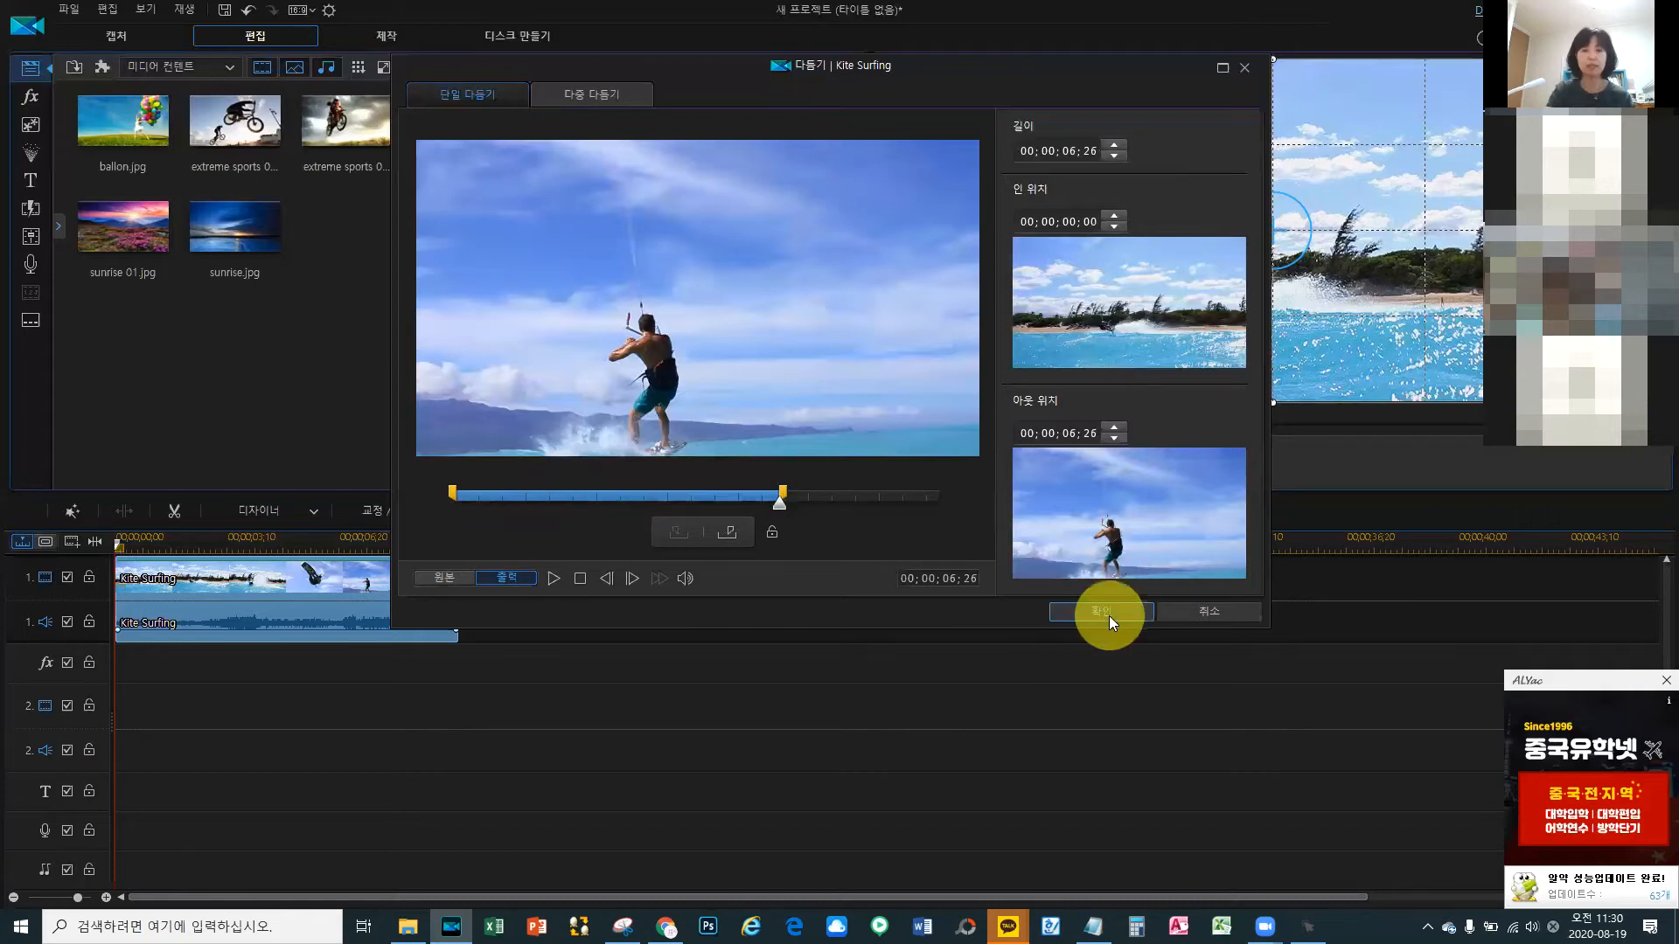
pyautogui.click(1056, 735)
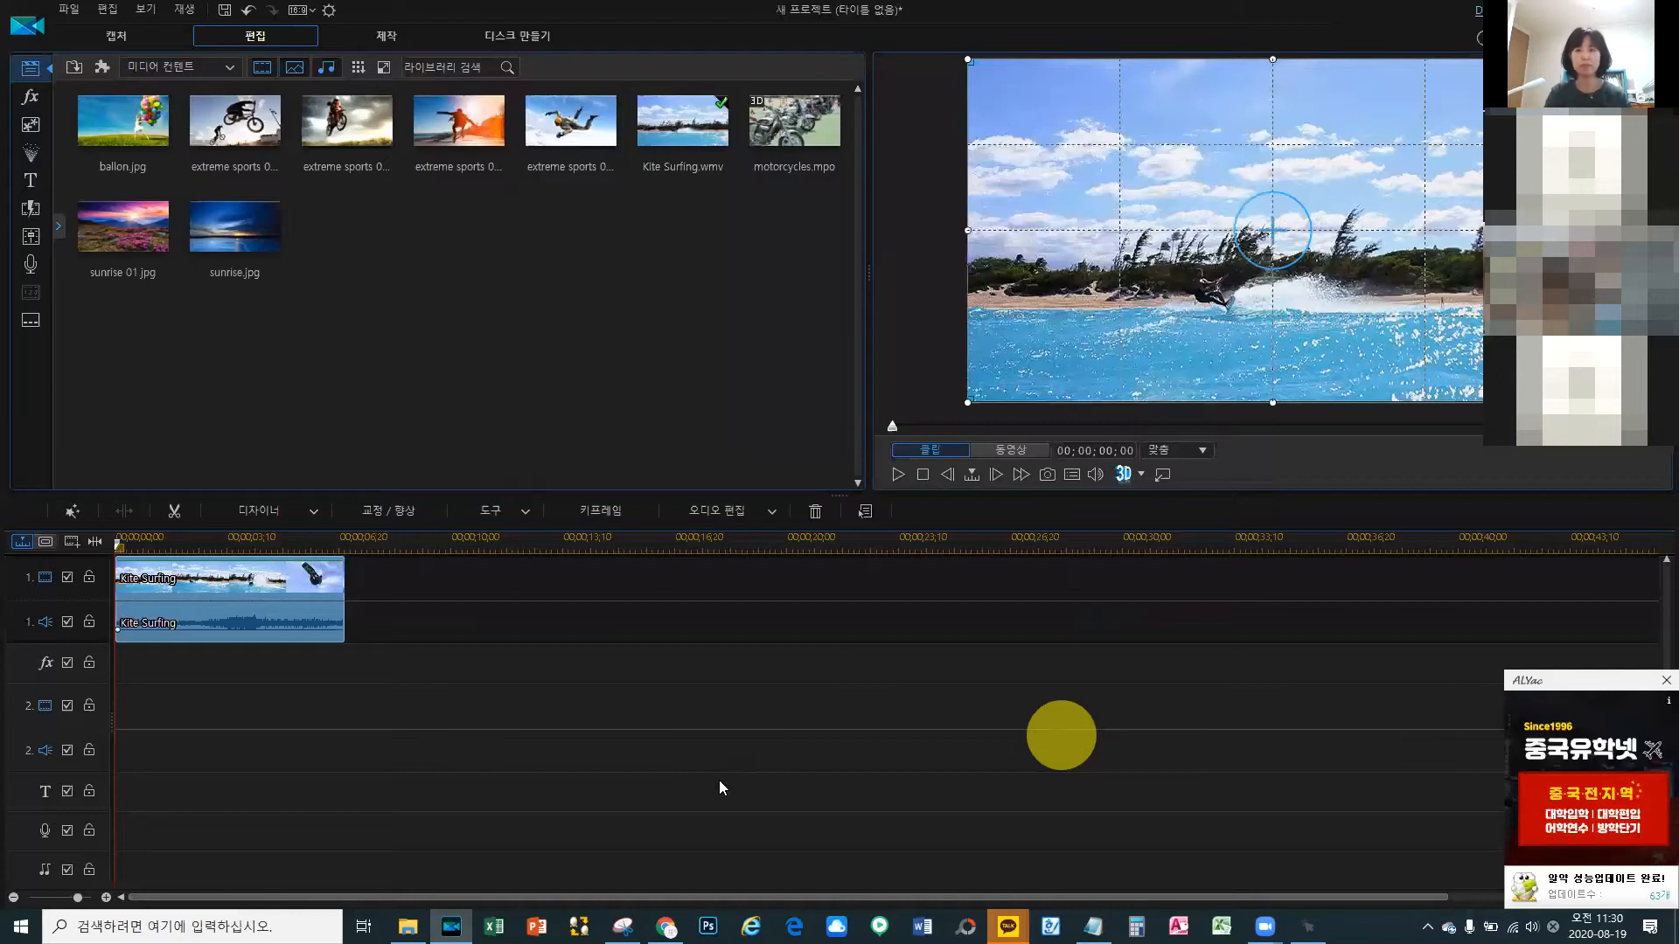
pyautogui.click(718, 780)
pyautogui.press('space')
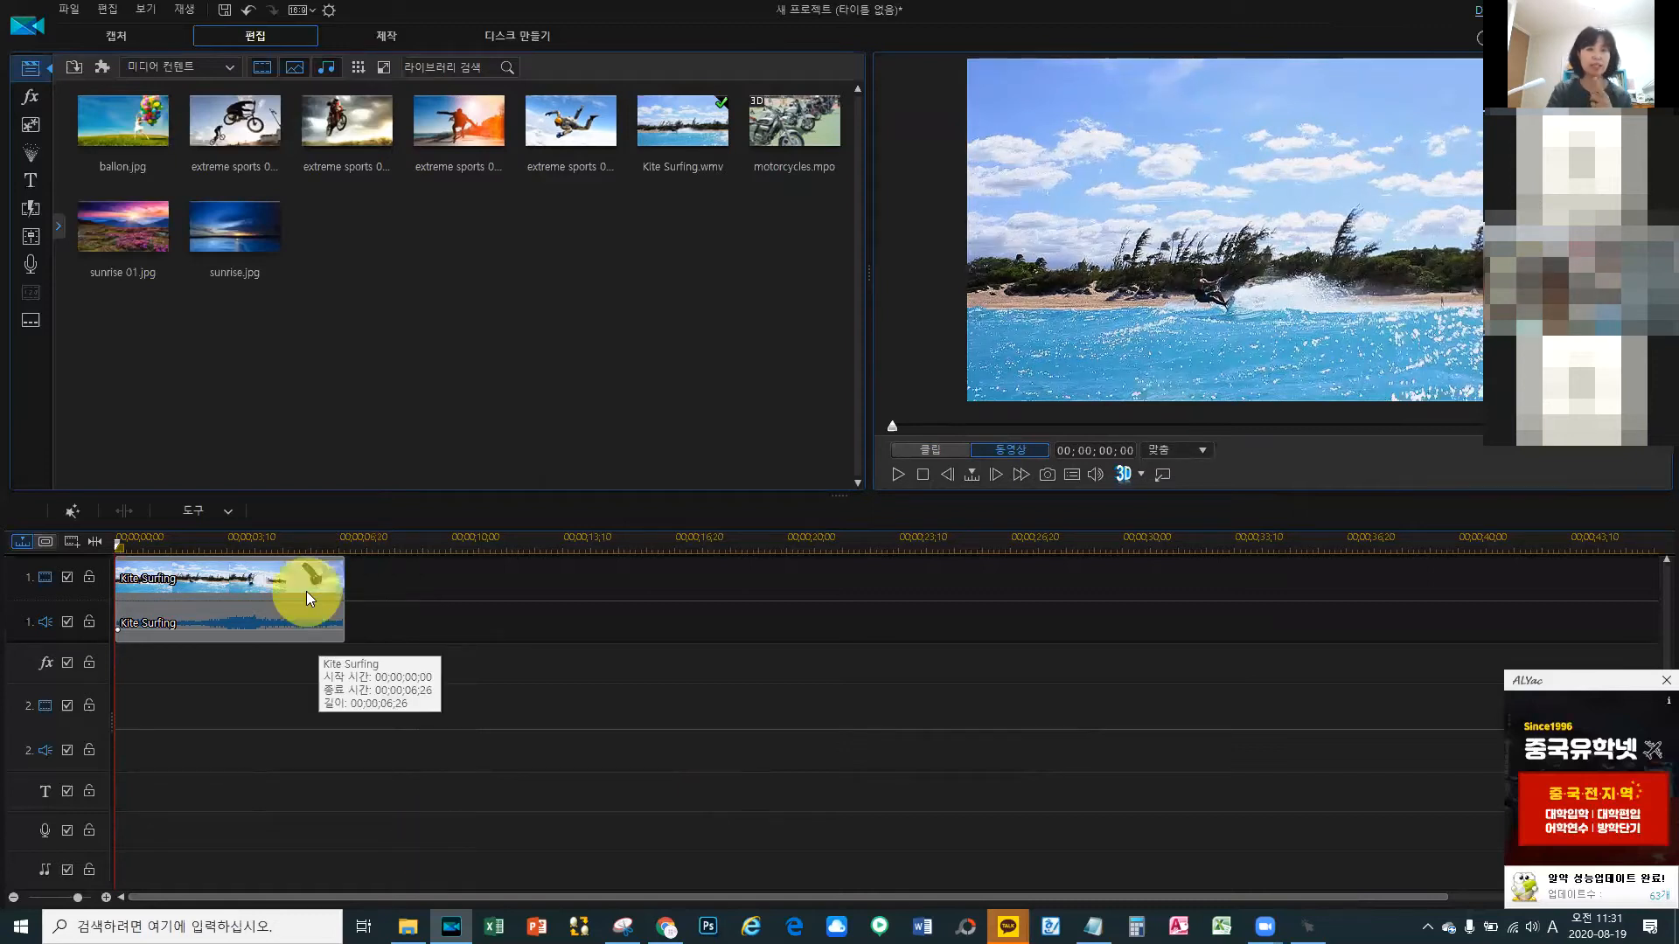
# Step: Restore the Kite Surfing clip's full length by extending its trim out position to 00;00;10;08, then play the timeline movie
pyautogui.click(281, 621)
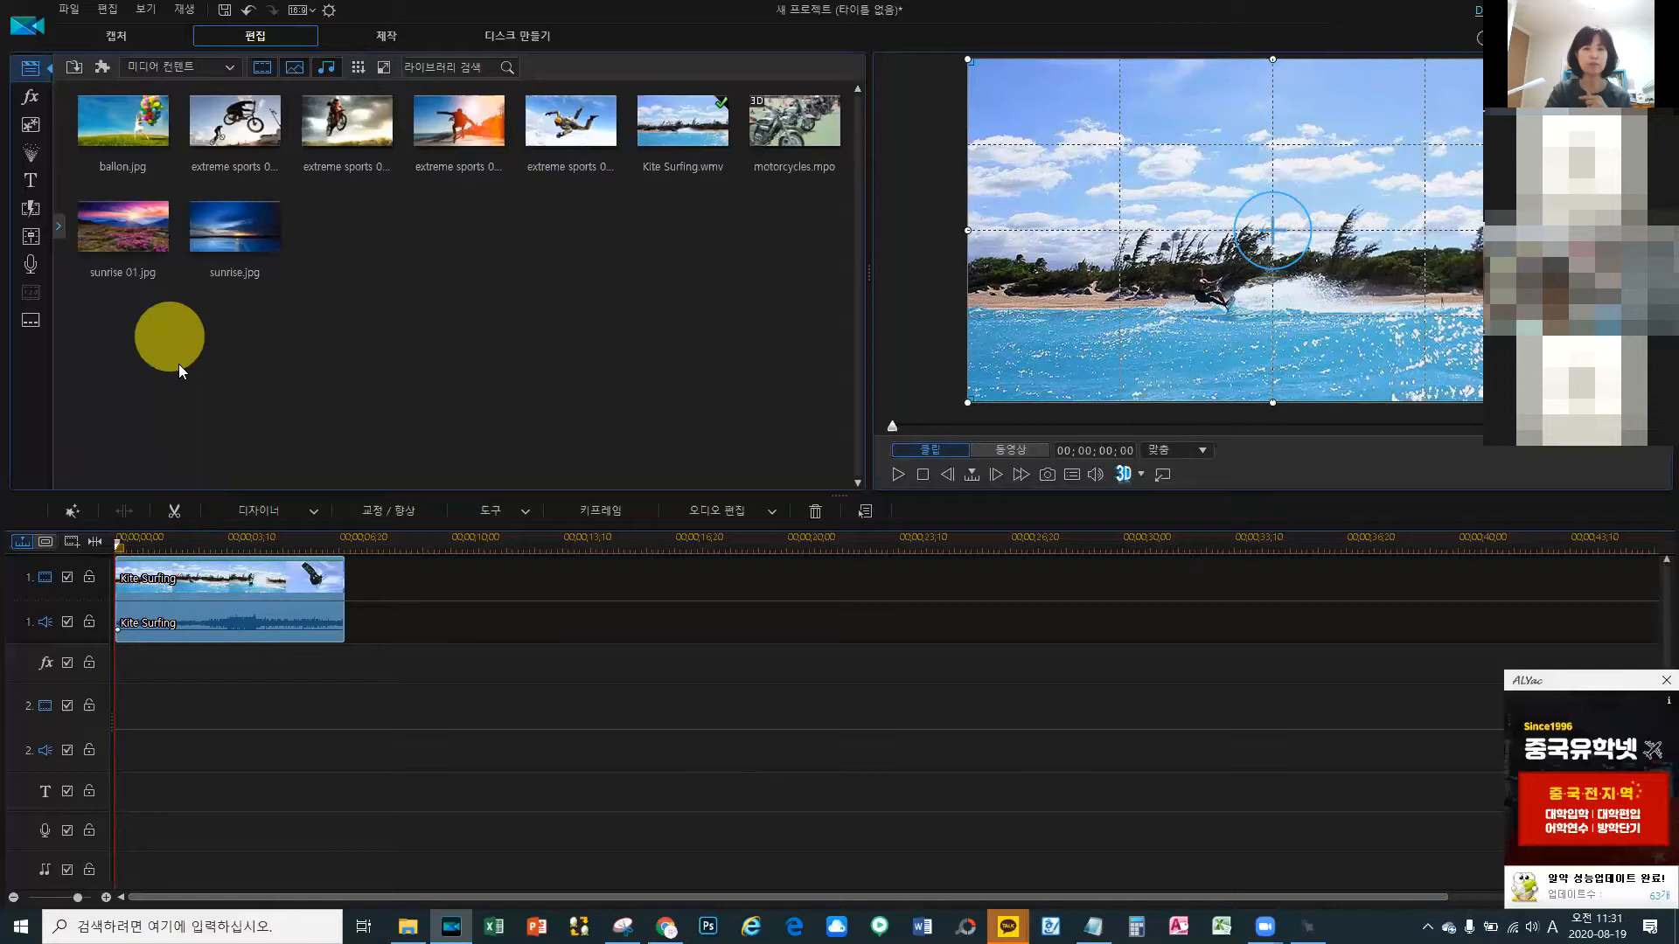
pyautogui.click(175, 513)
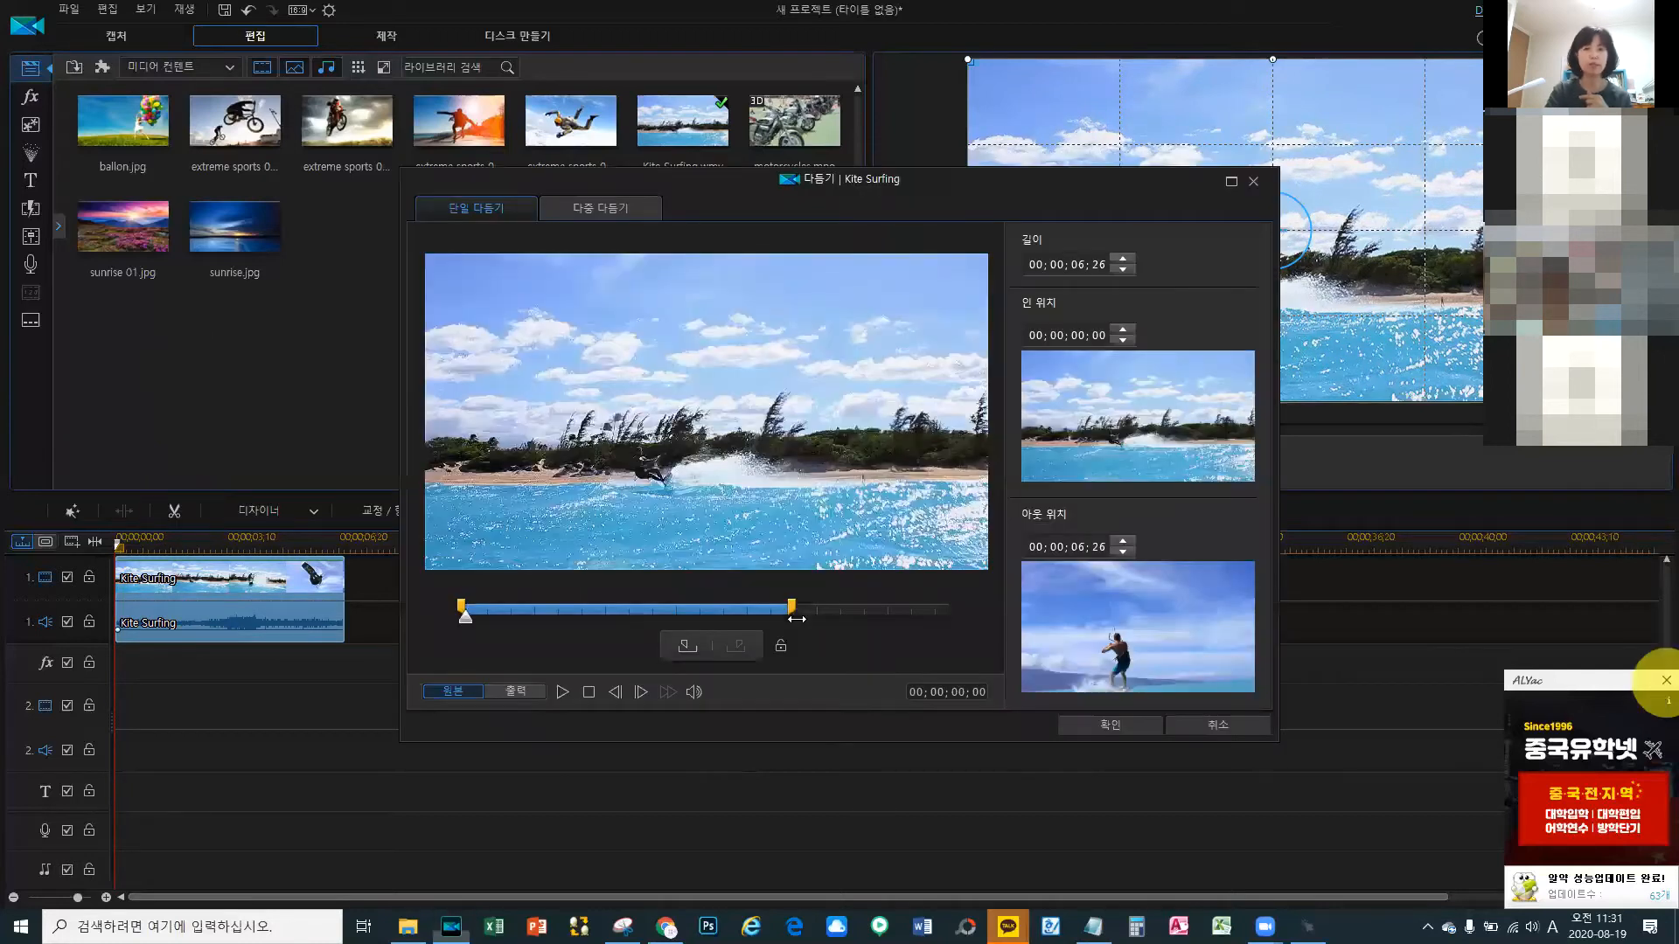
pyautogui.click(971, 614)
pyautogui.moveTo(970, 614); pyautogui.dragTo(971, 614)
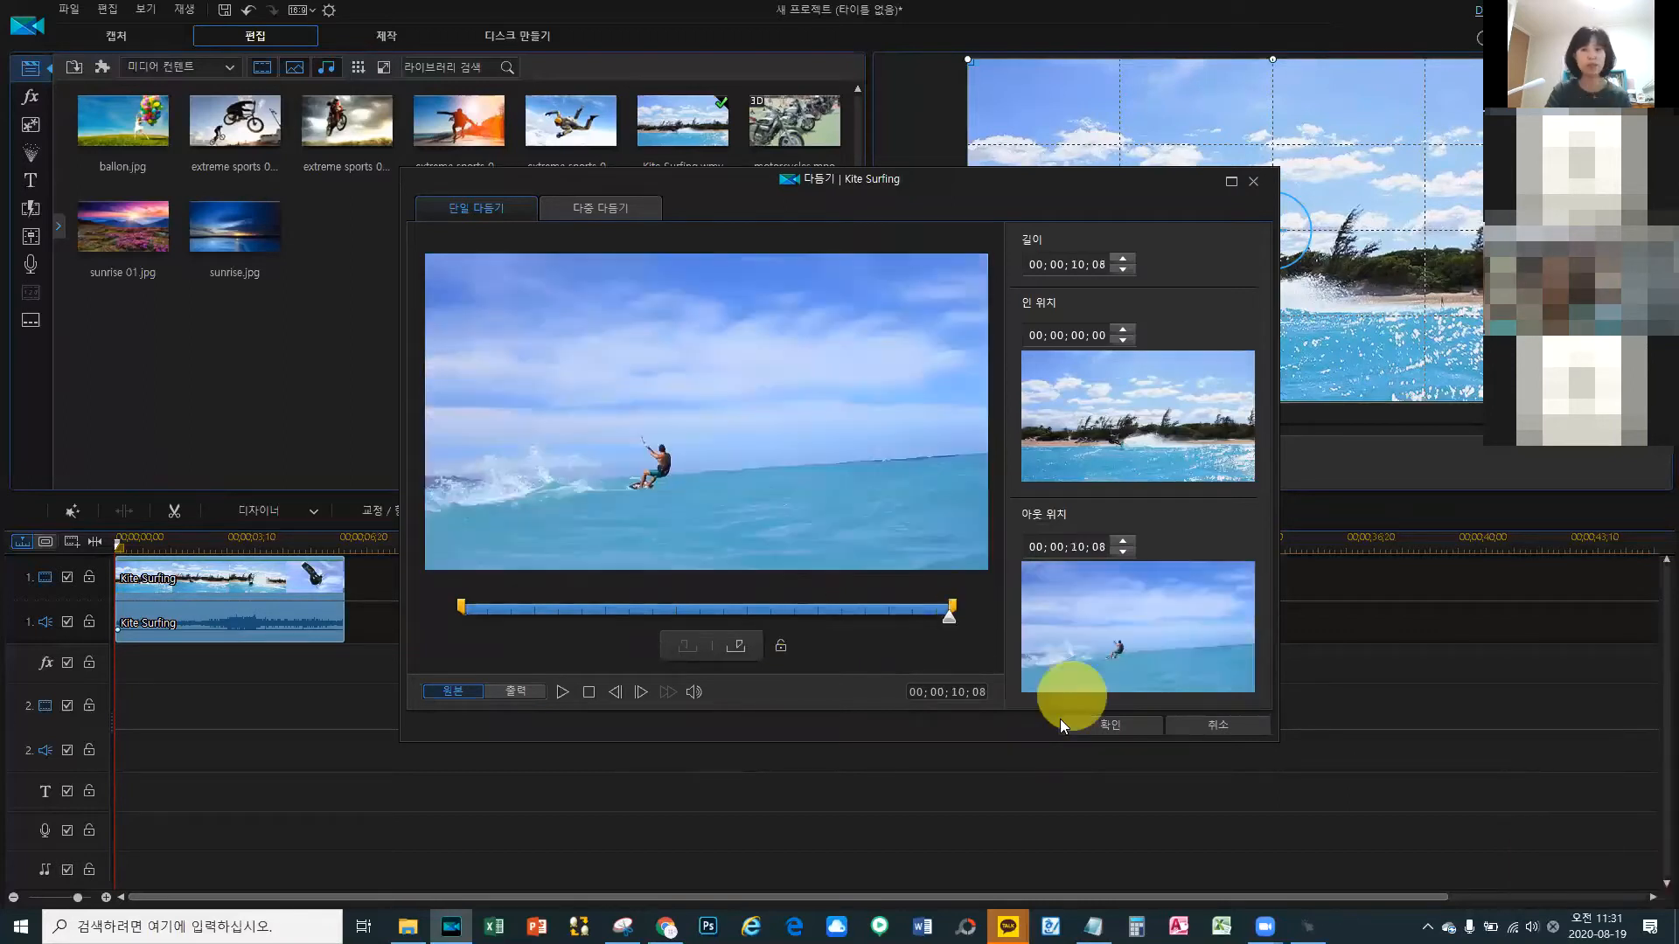
pyautogui.click(1089, 727)
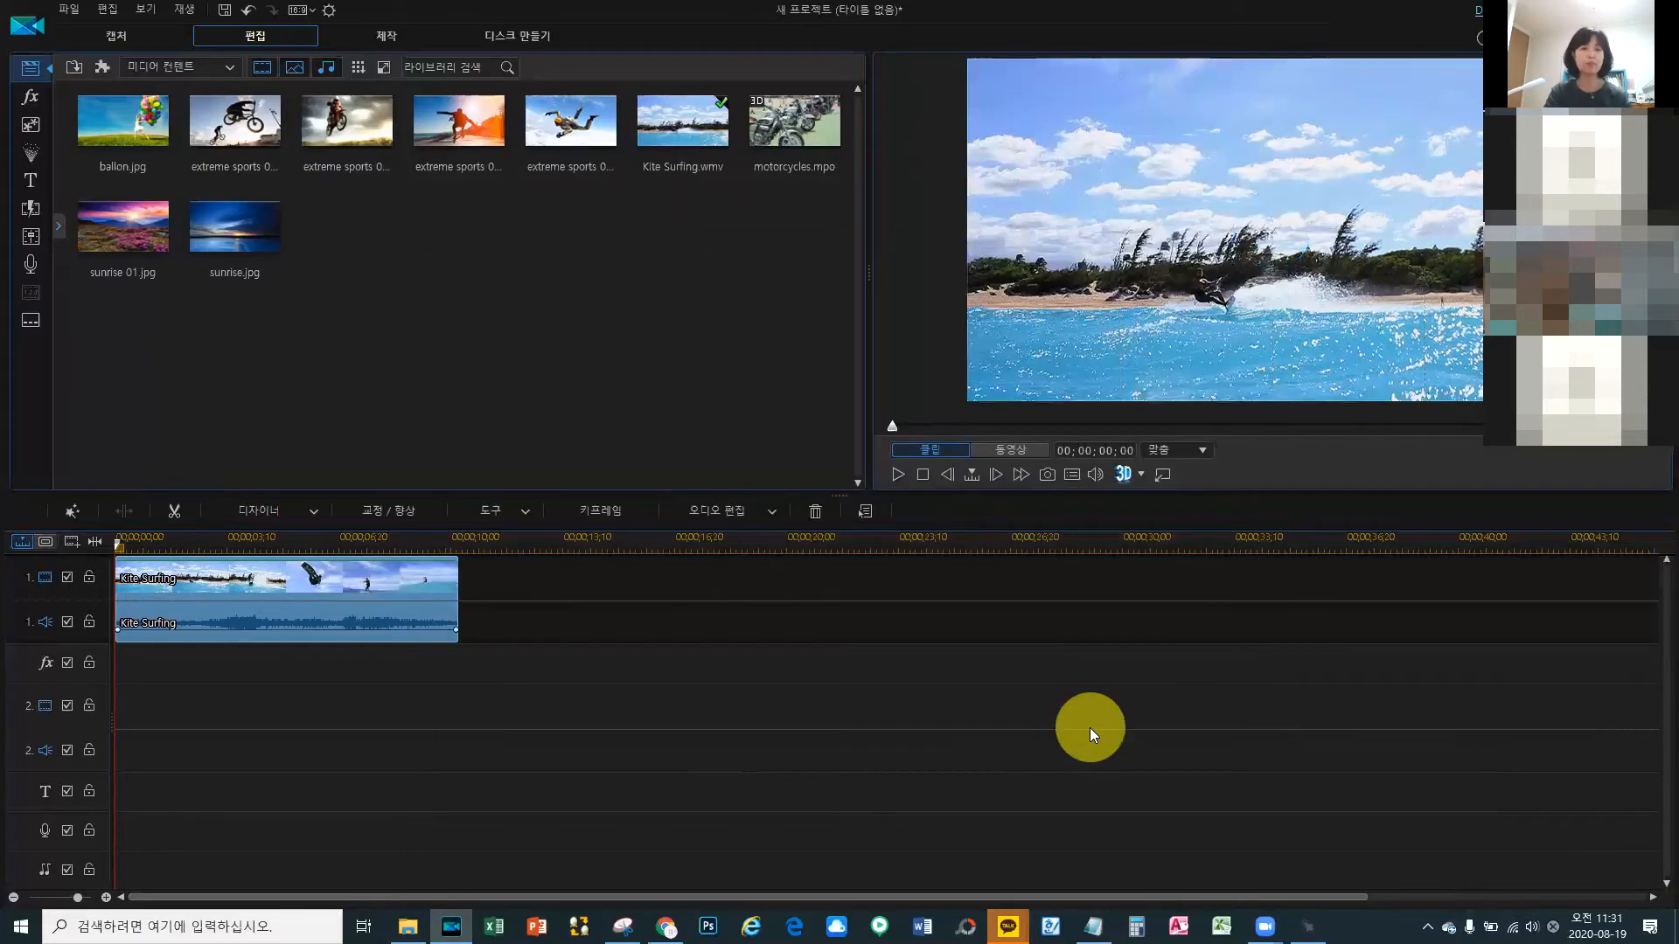
pyautogui.click(1089, 728)
pyautogui.press('space')
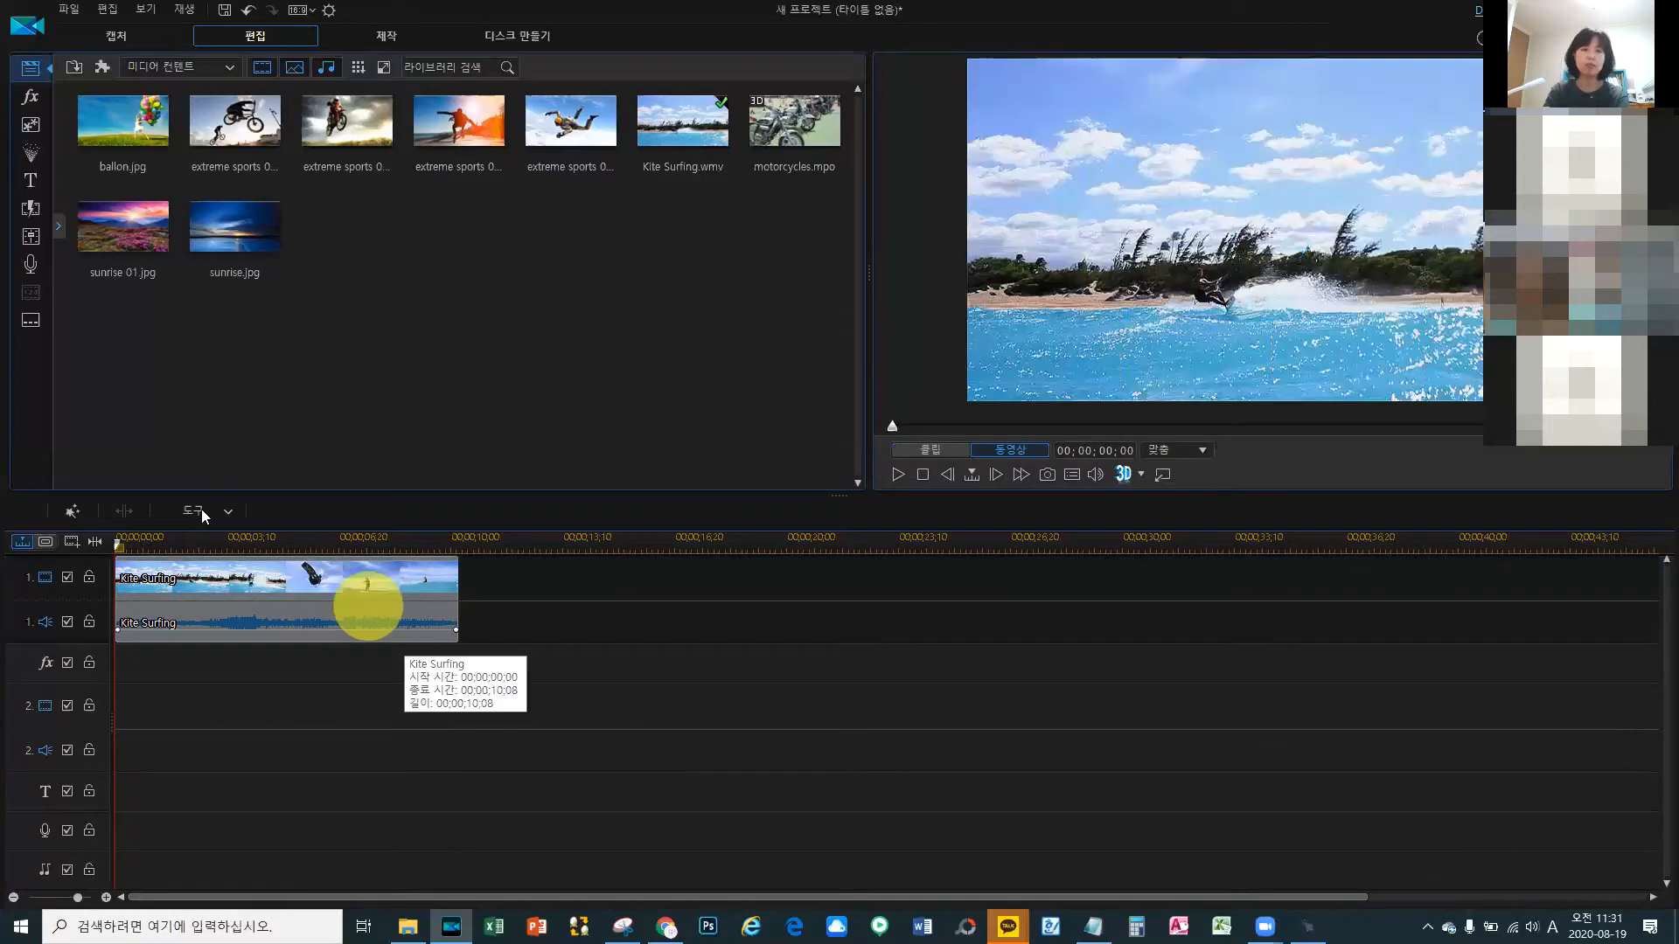
# Step: Reopen the Kite Surfing clip for trimming and set its out position to 00;00;07;02 in single trim mode
pyautogui.click(368, 607)
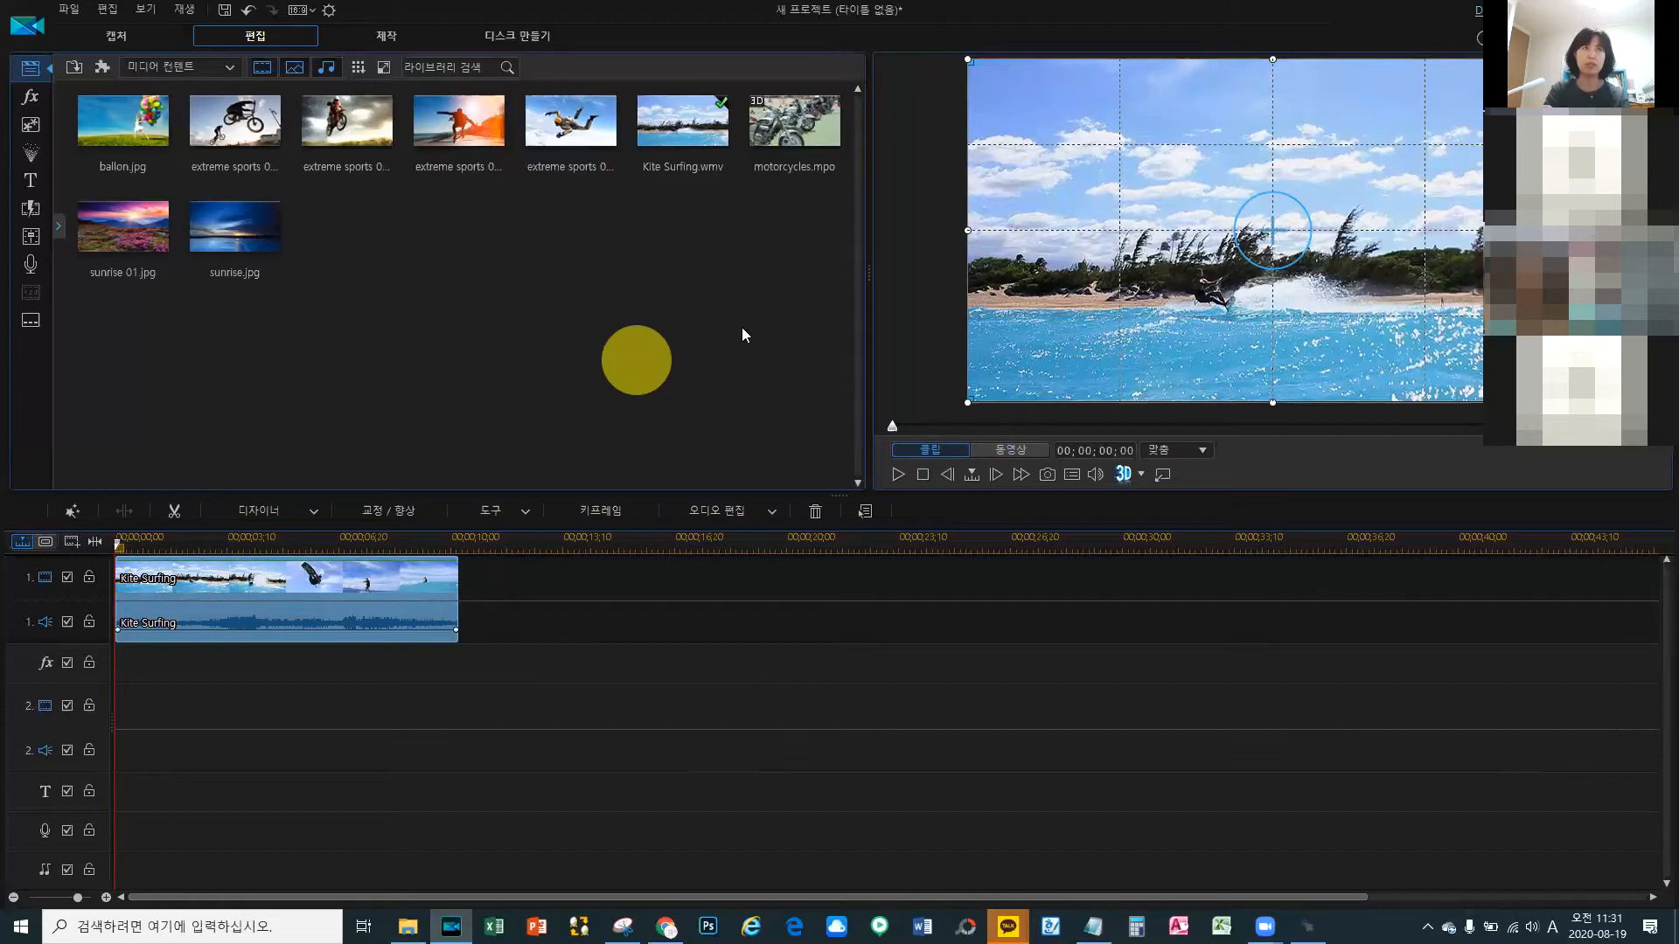
pyautogui.click(174, 511)
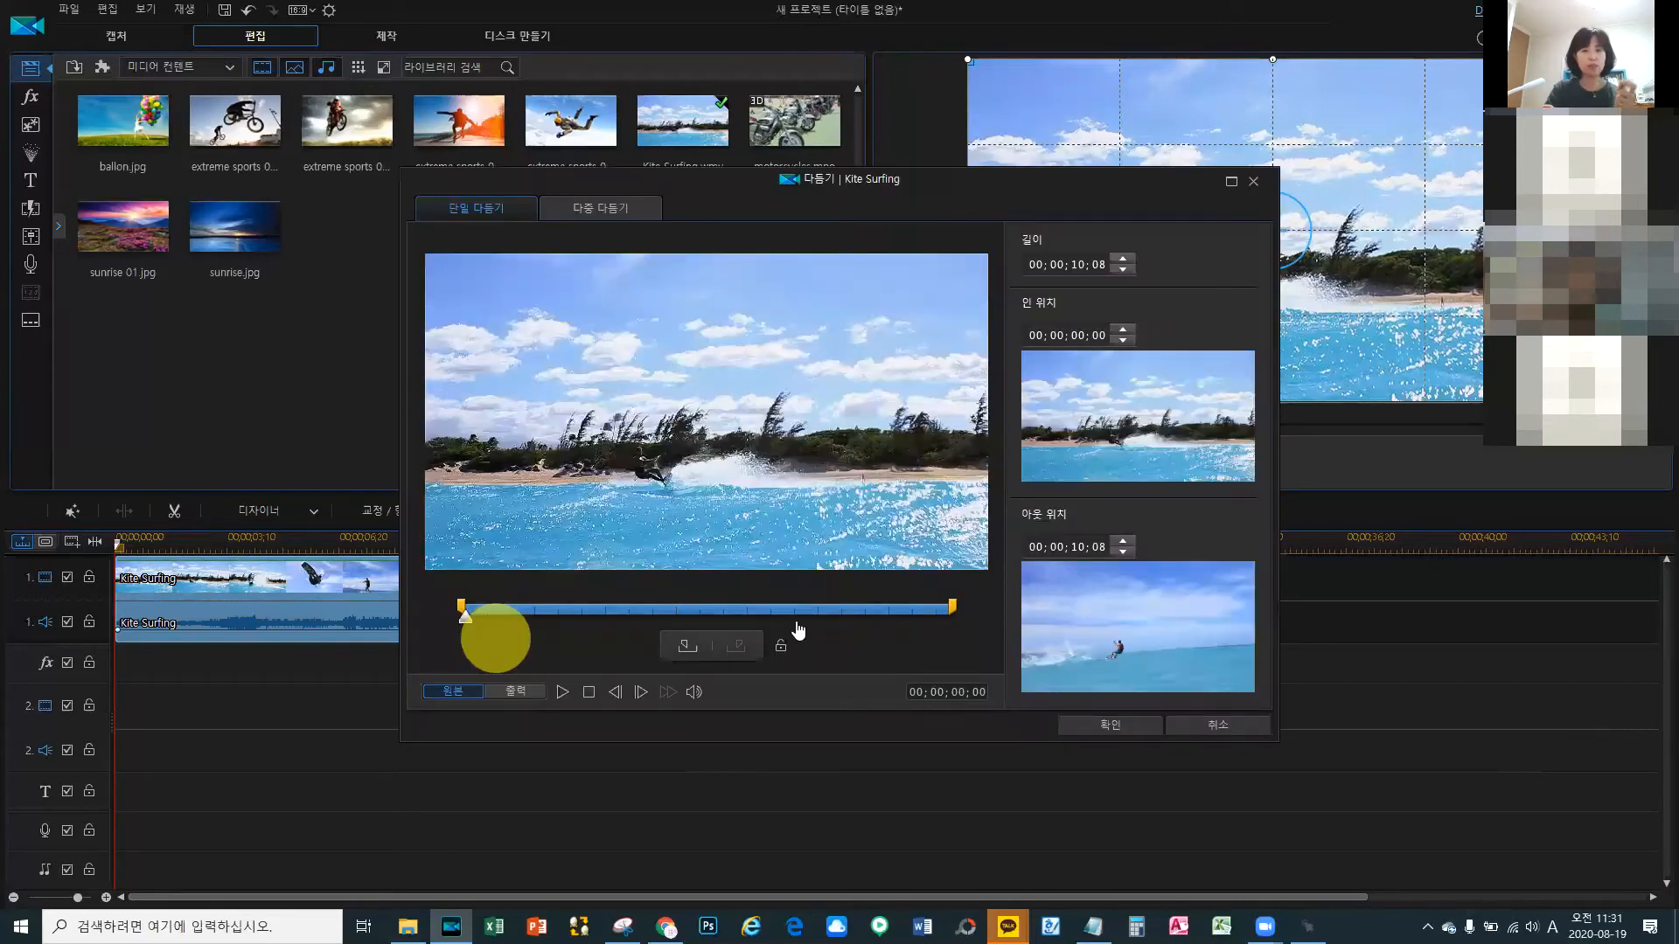
pyautogui.moveTo(952, 606); pyautogui.dragTo(852, 606)
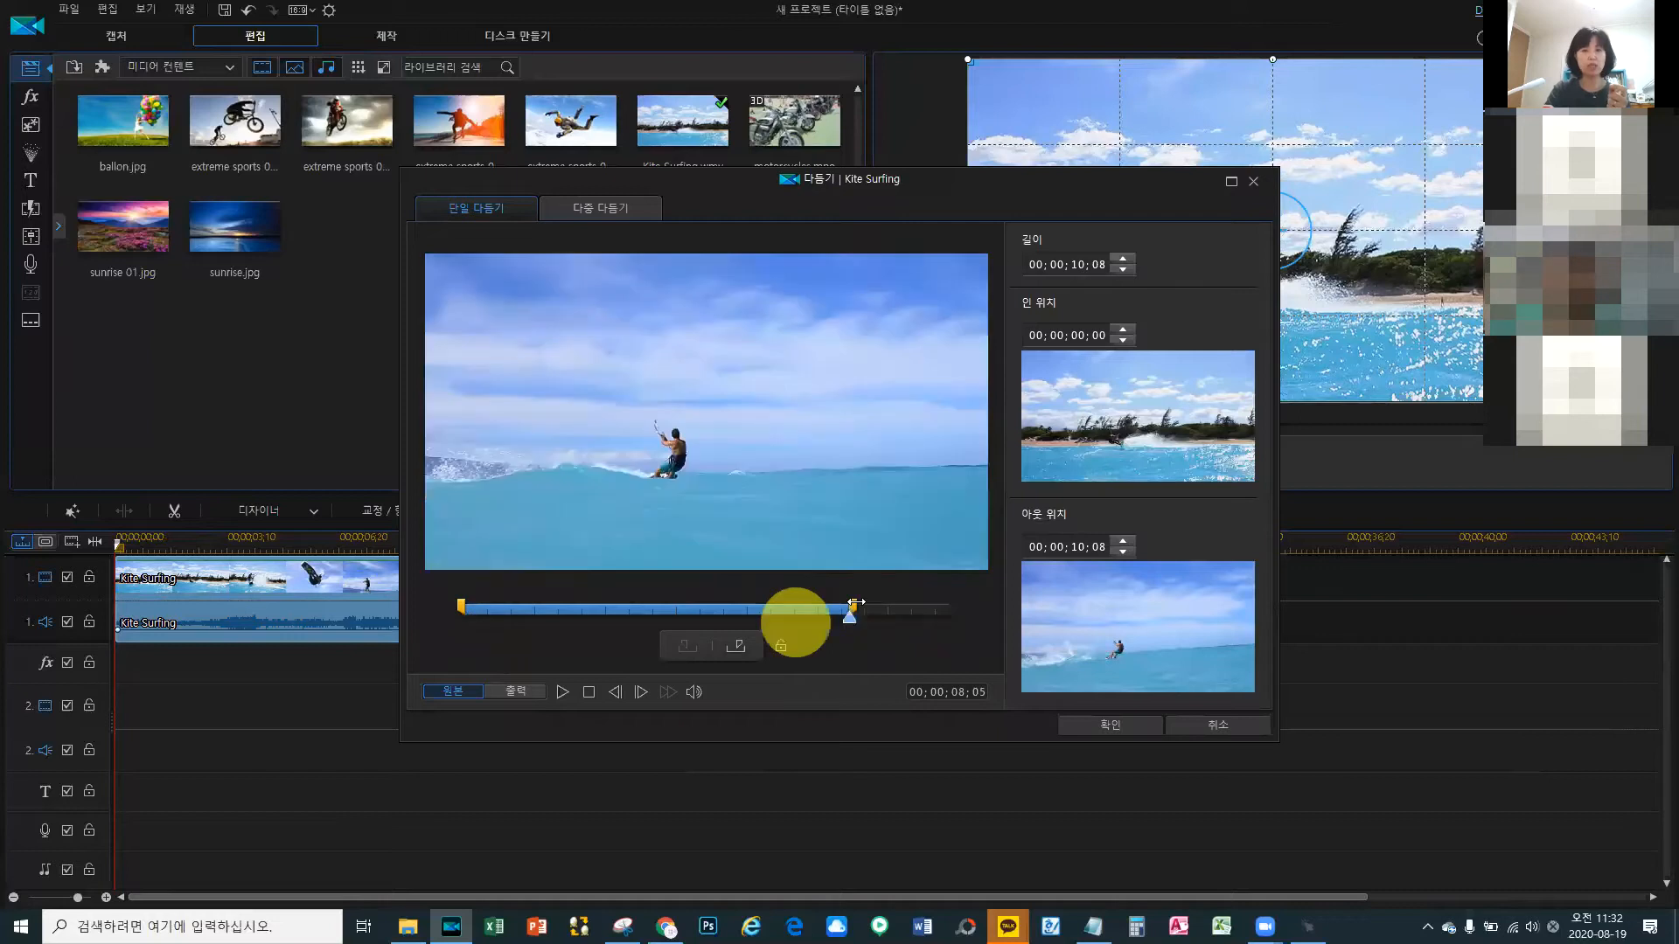
pyautogui.moveTo(852, 605); pyautogui.dragTo(798, 606)
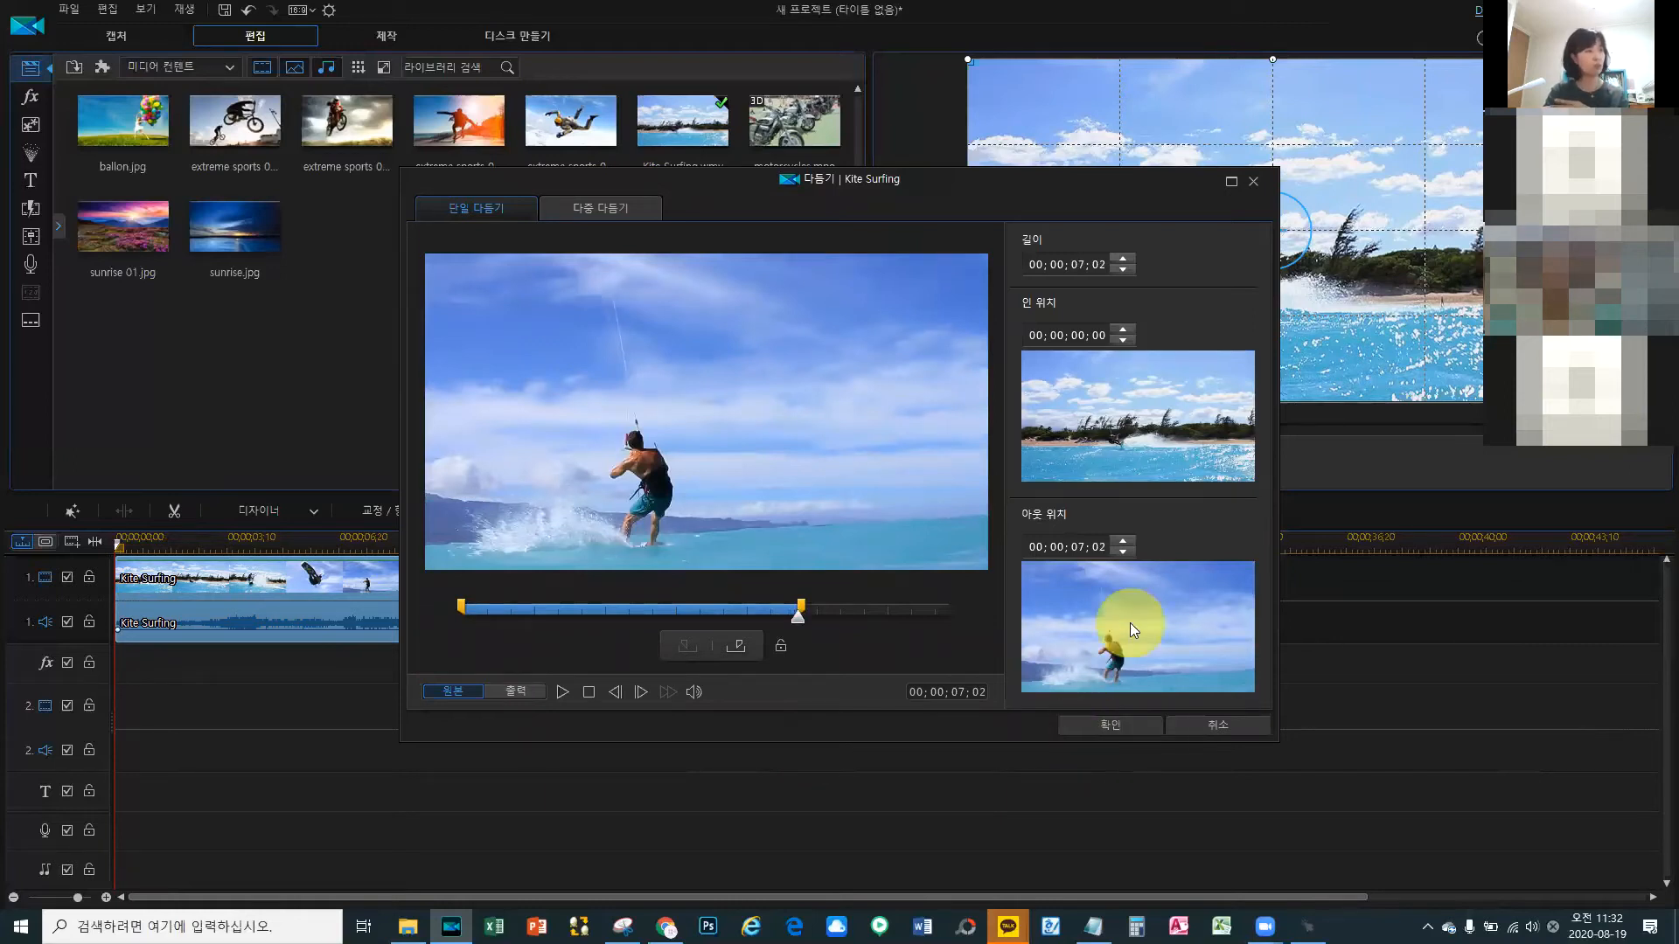
pyautogui.click(635, 801)
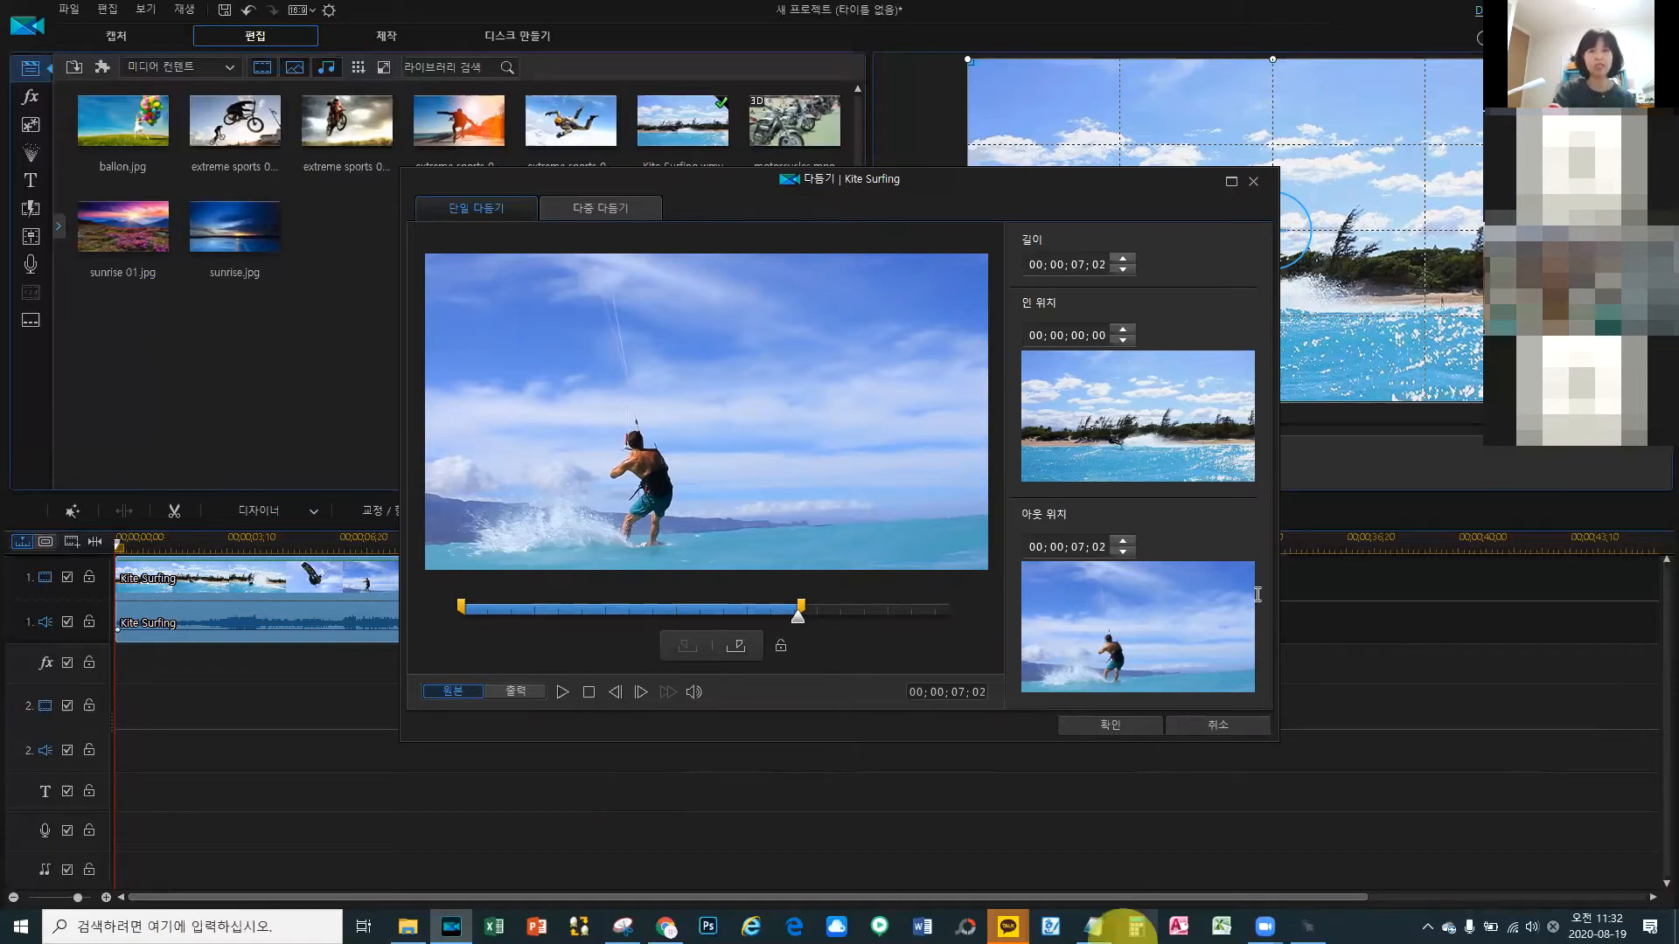
# Step: Review the 단일 다듬기 line in the Notepad notes, then return to PowerDirector and cancel the open trim
pyautogui.click(1092, 927)
pyautogui.moveTo(669, 568); pyautogui.dragTo(656, 577)
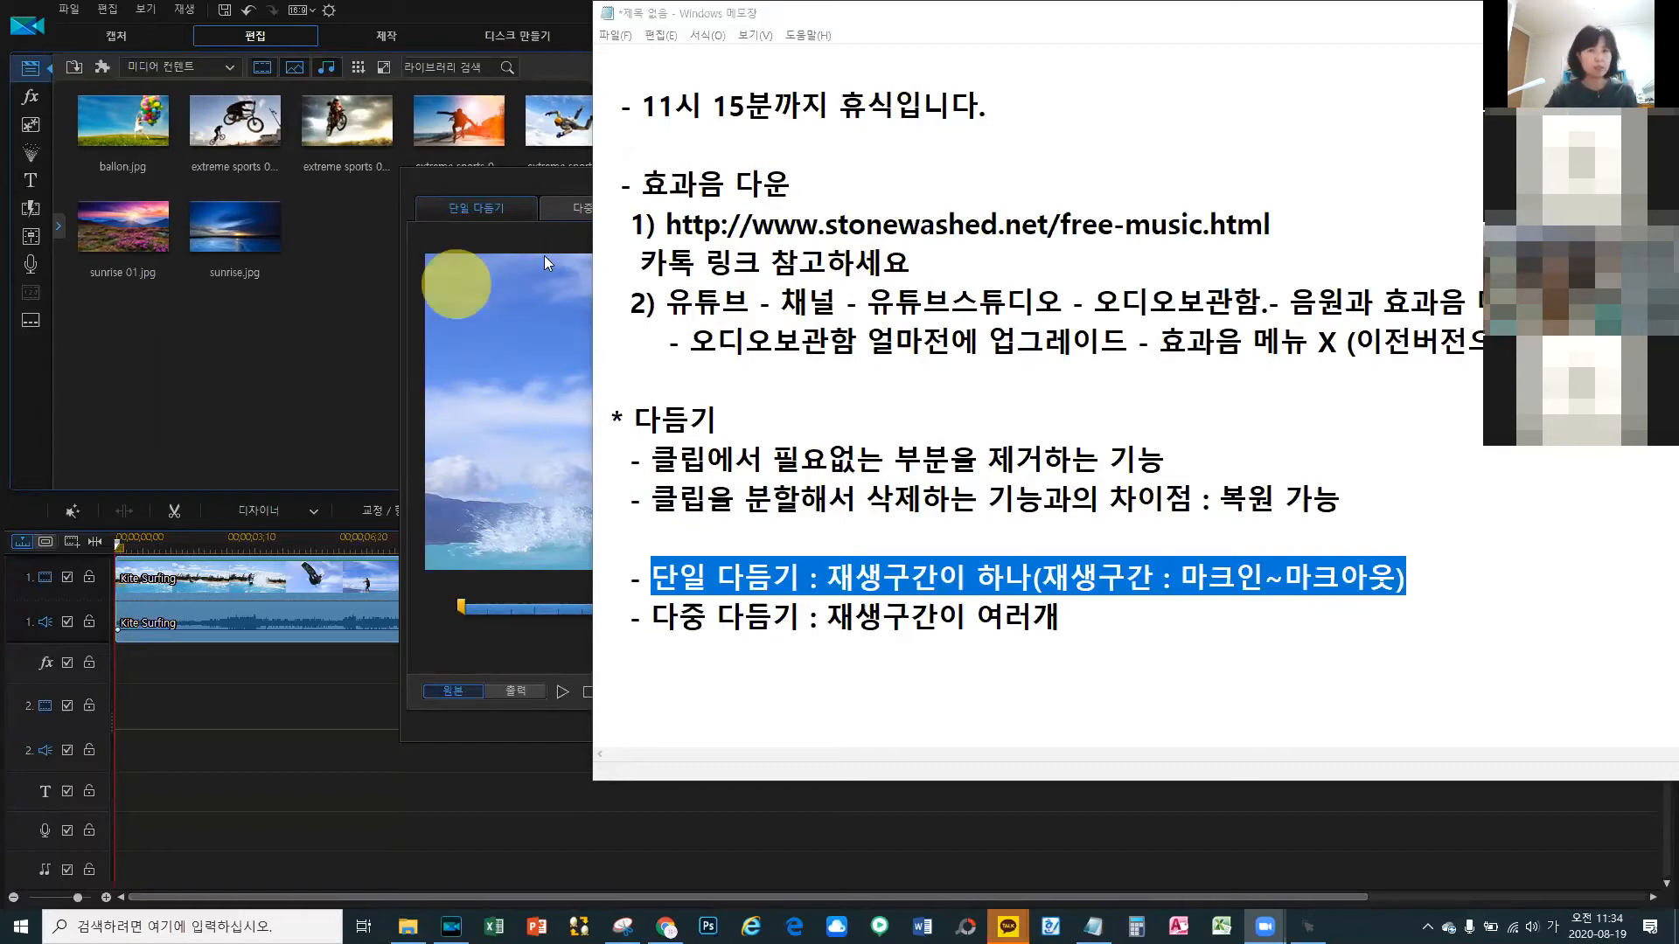
pyautogui.click(543, 182)
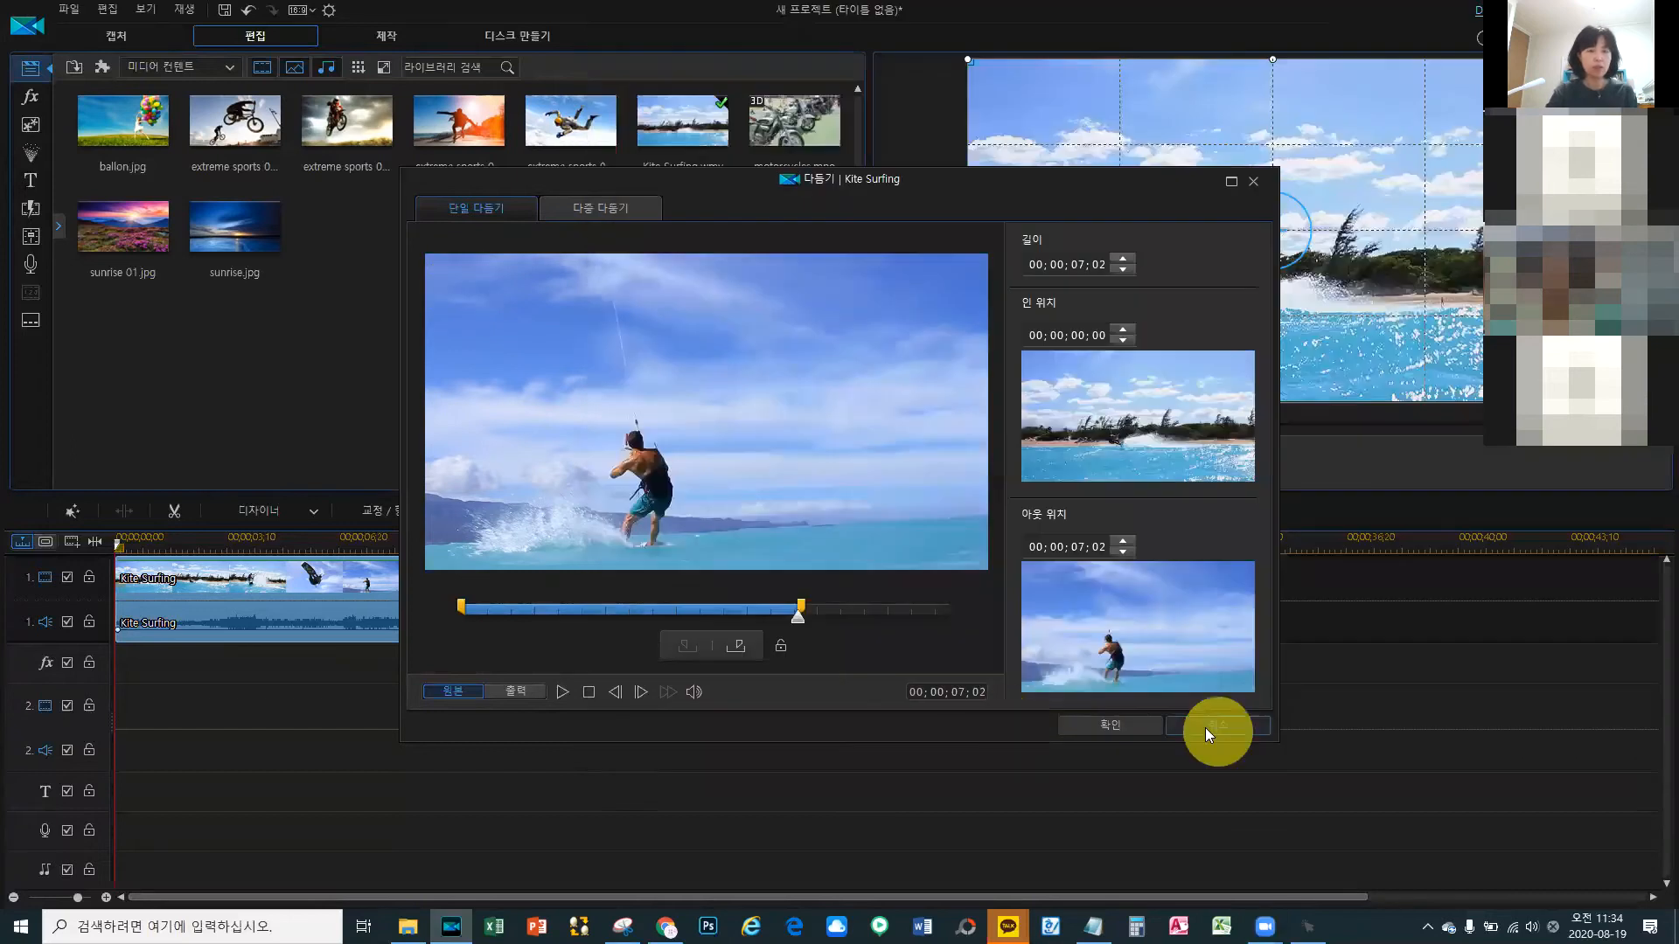
pyautogui.click(1217, 725)
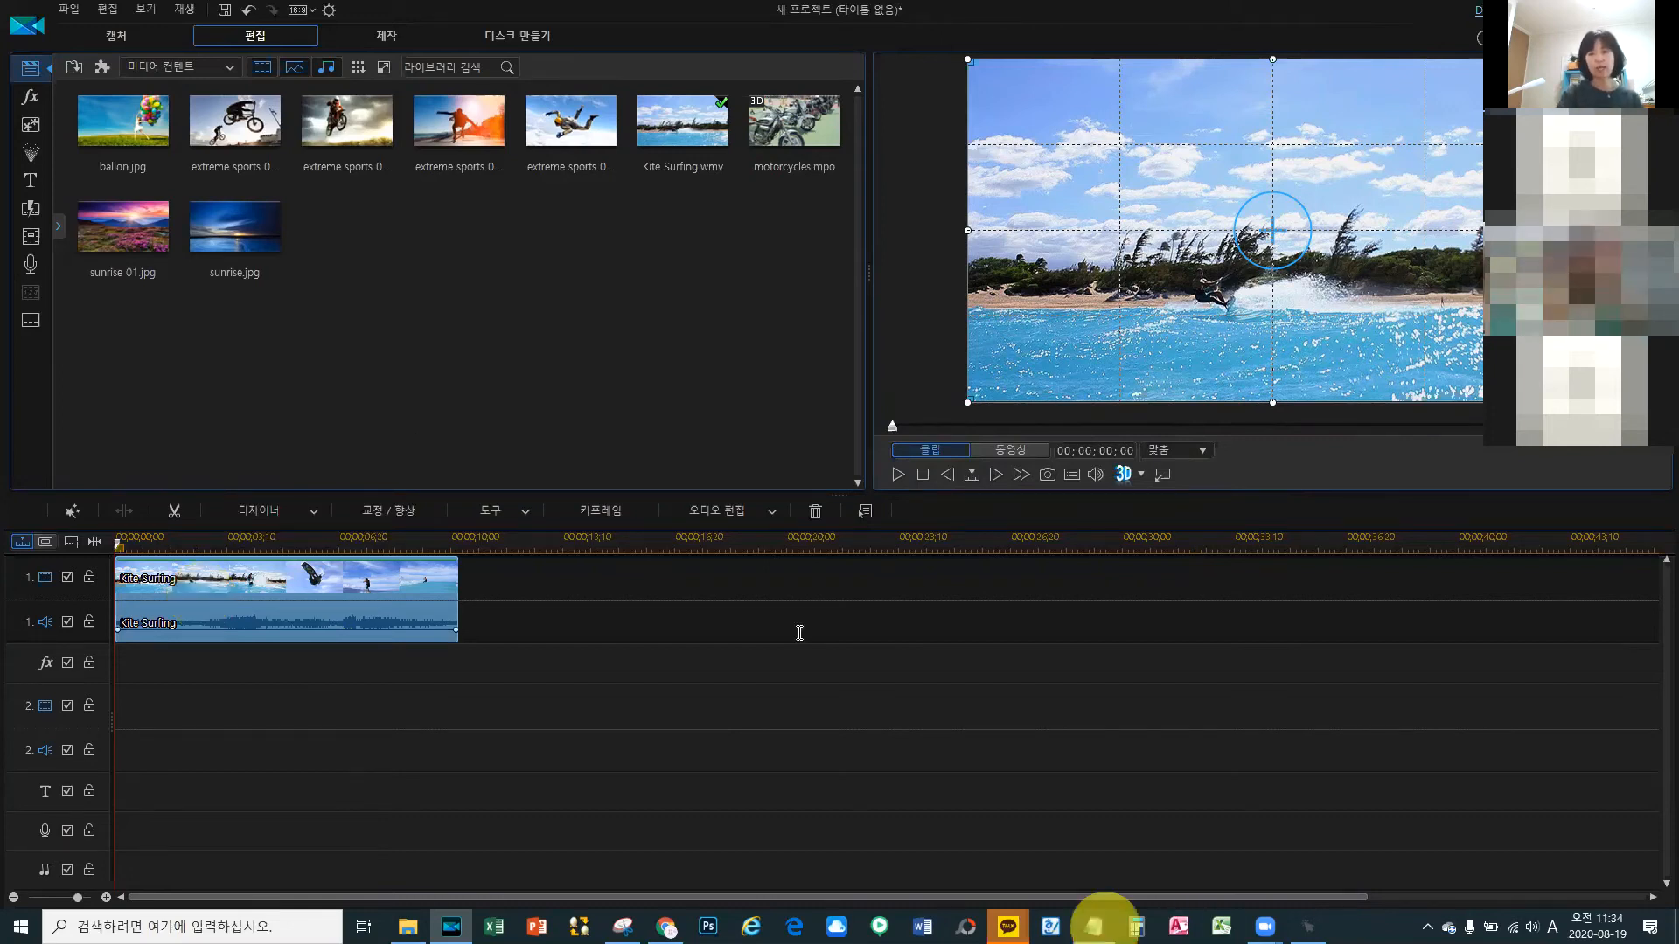
# Step: Switch to Notepad and append " (마크인~마크아웃 / 마크인~마크아웃)" to the 다중 다듬기 line
pyautogui.click(1093, 927)
pyautogui.click(830, 623)
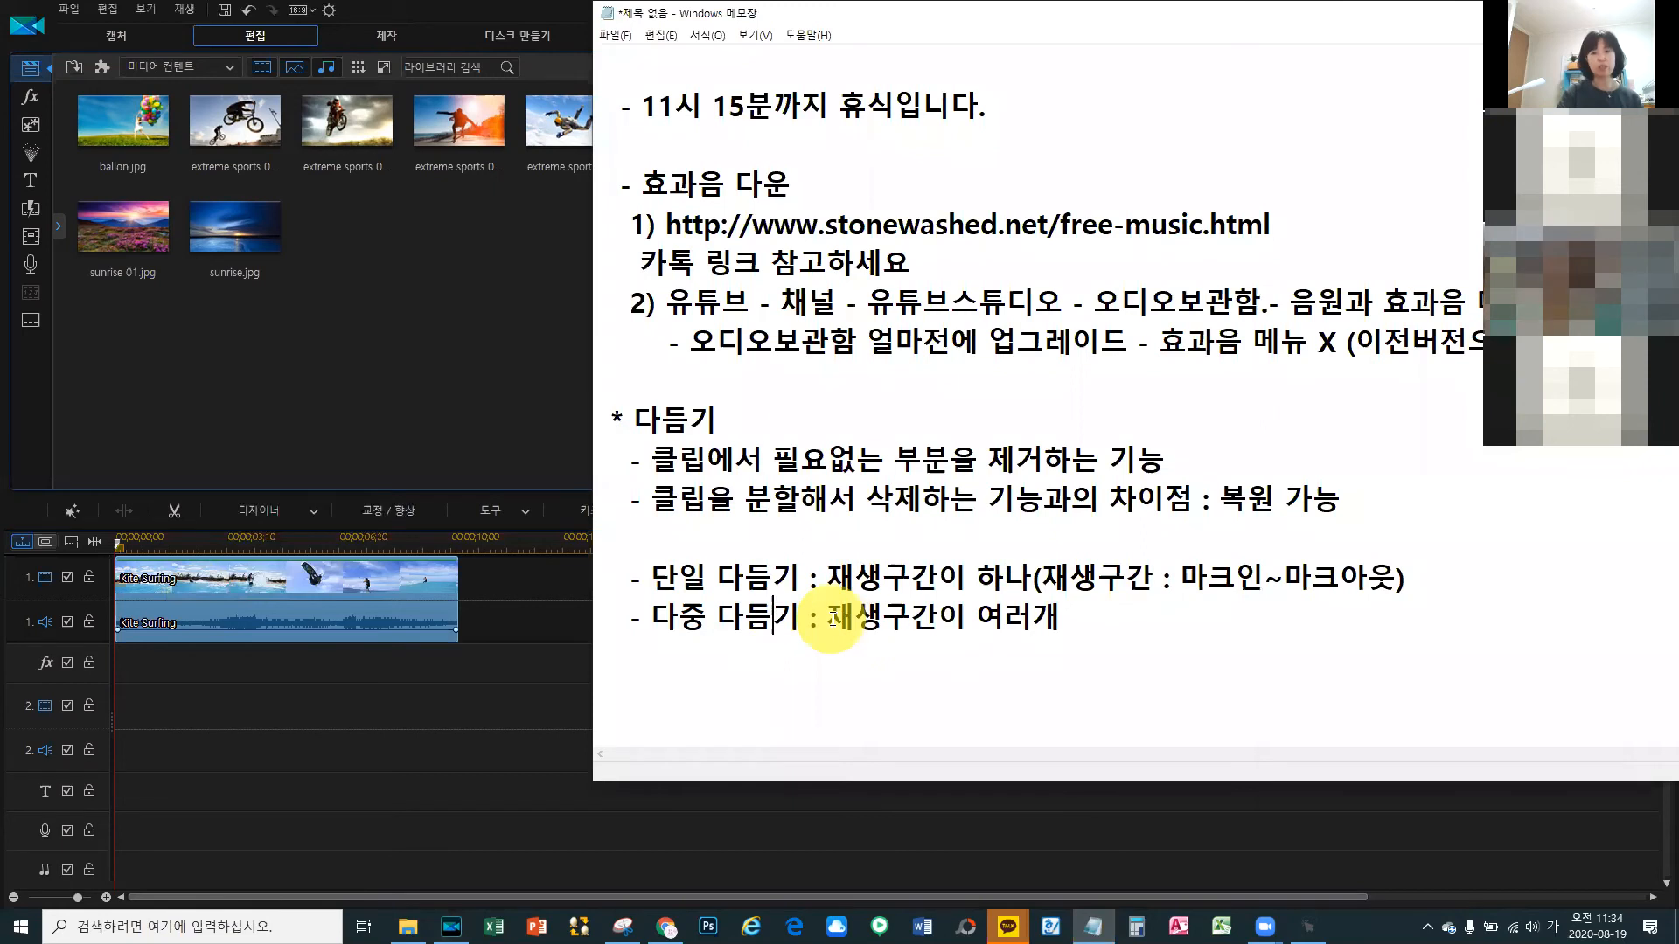
pyautogui.moveTo(826, 617); pyautogui.dragTo(1053, 615)
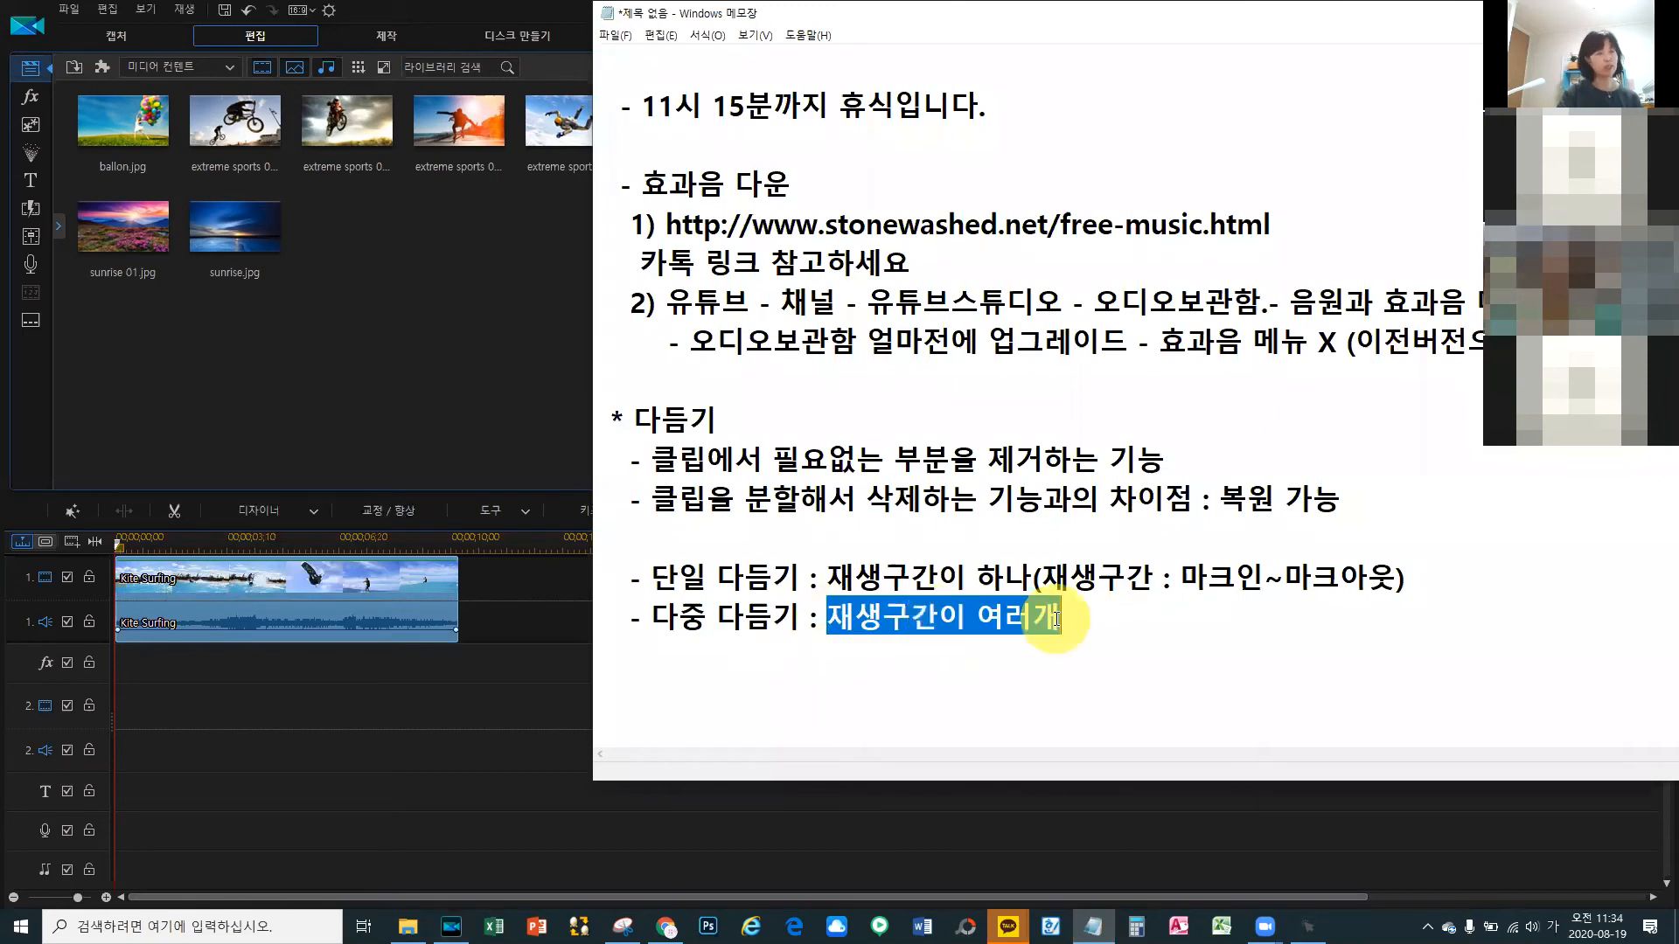
pyautogui.click(1128, 628)
pyautogui.write('(마크')
pyautogui.write('인~')
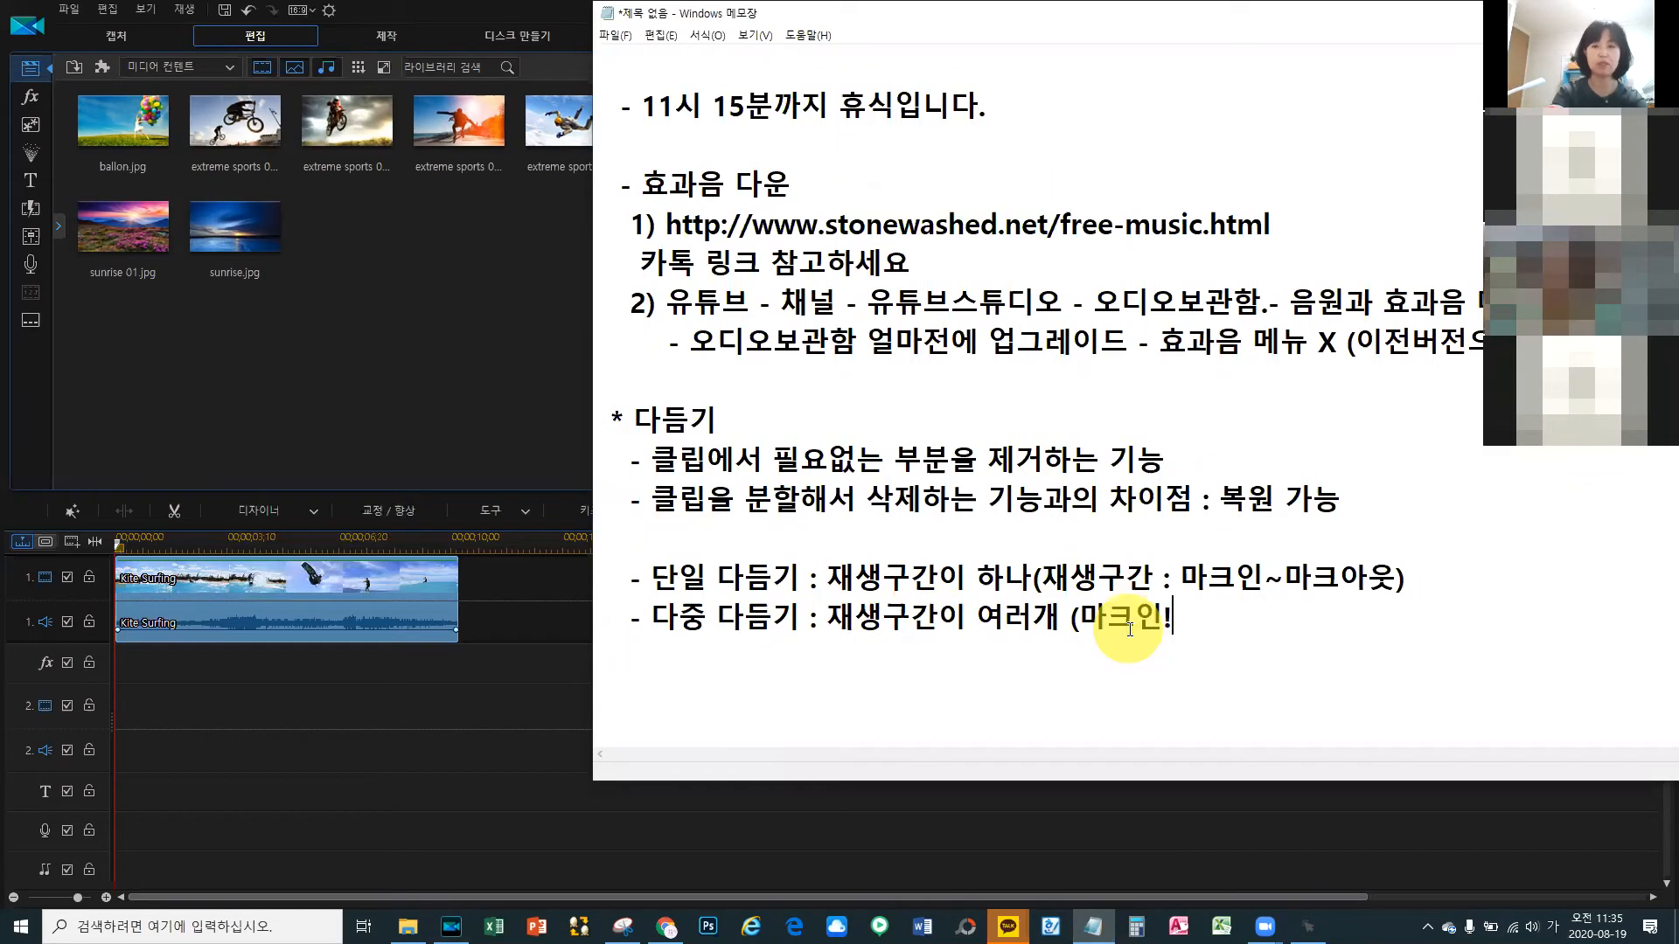
pyautogui.write('마크')
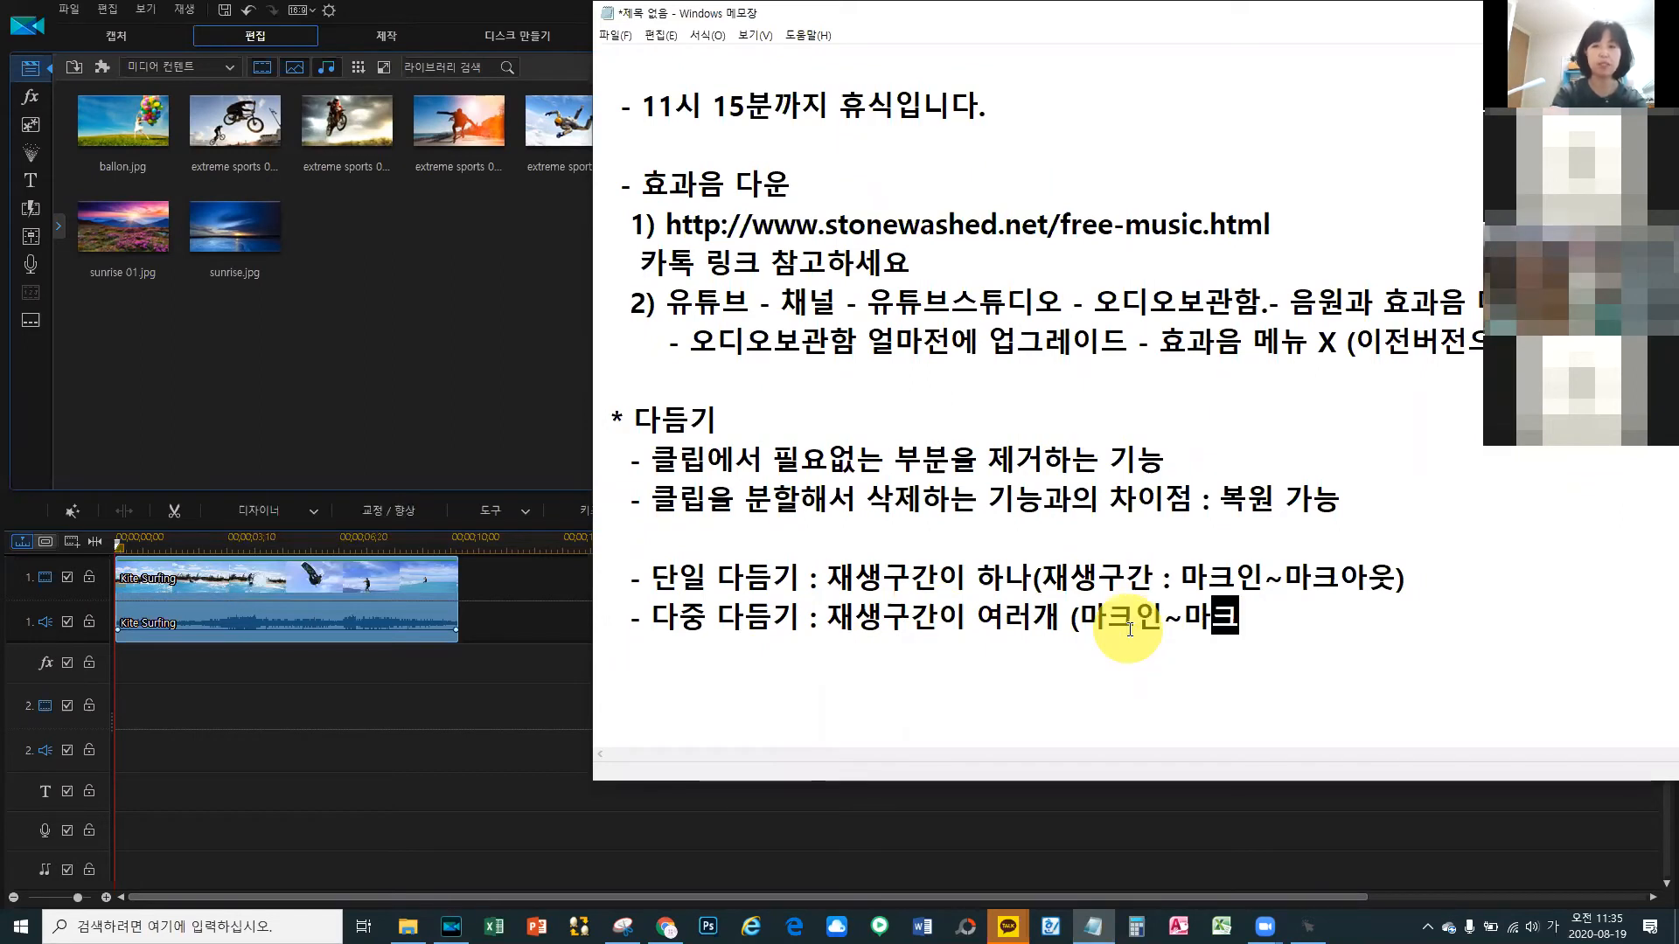
pyautogui.write('아웃 / 마')
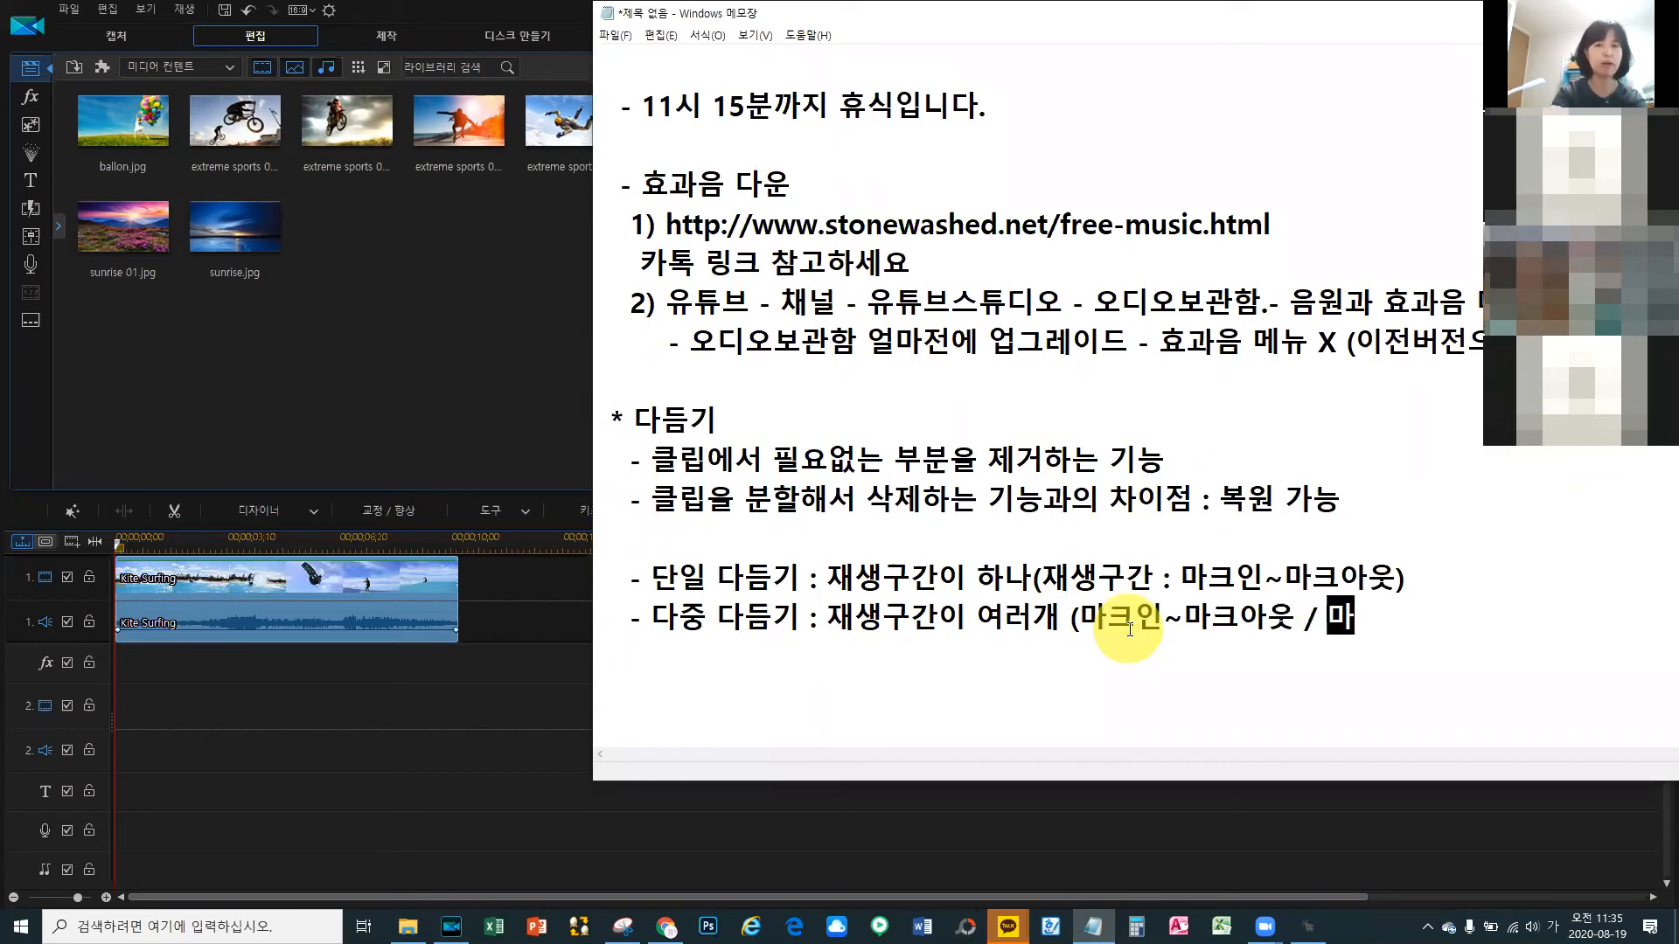
pyautogui.write('크인~마')
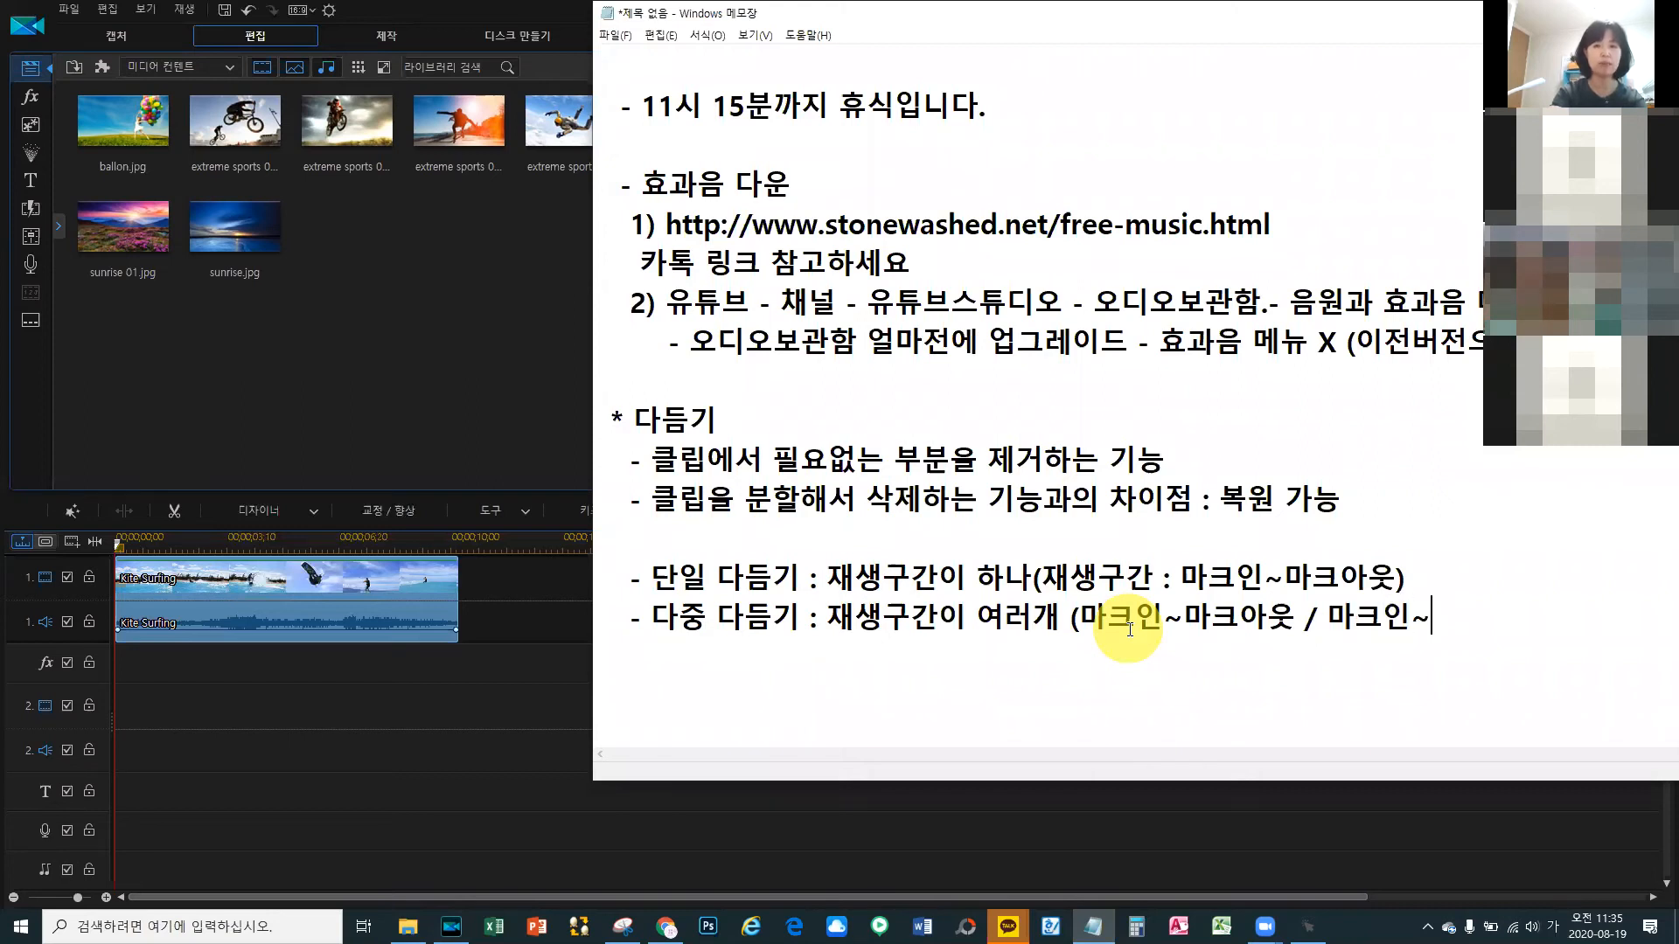
pyautogui.write('크아웃)')
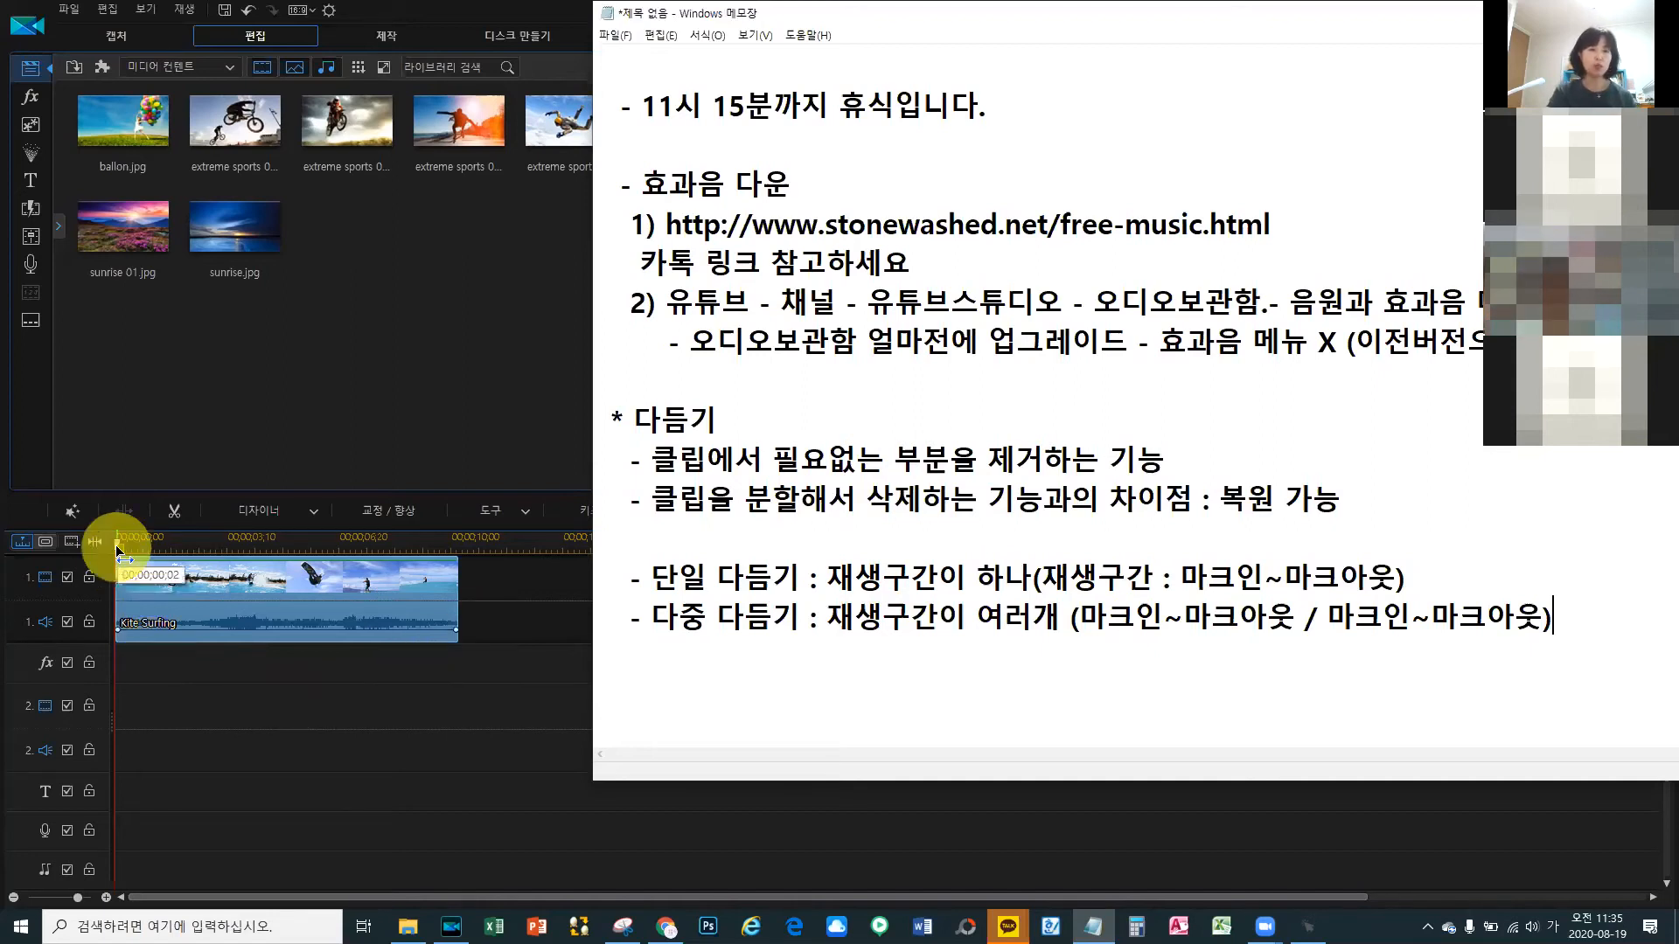
# Step: Switch to PowerDirector and preview the Kite Surfing clip on the timeline at 00;00;03;13 and 00;00;07;06
pyautogui.click(229, 542)
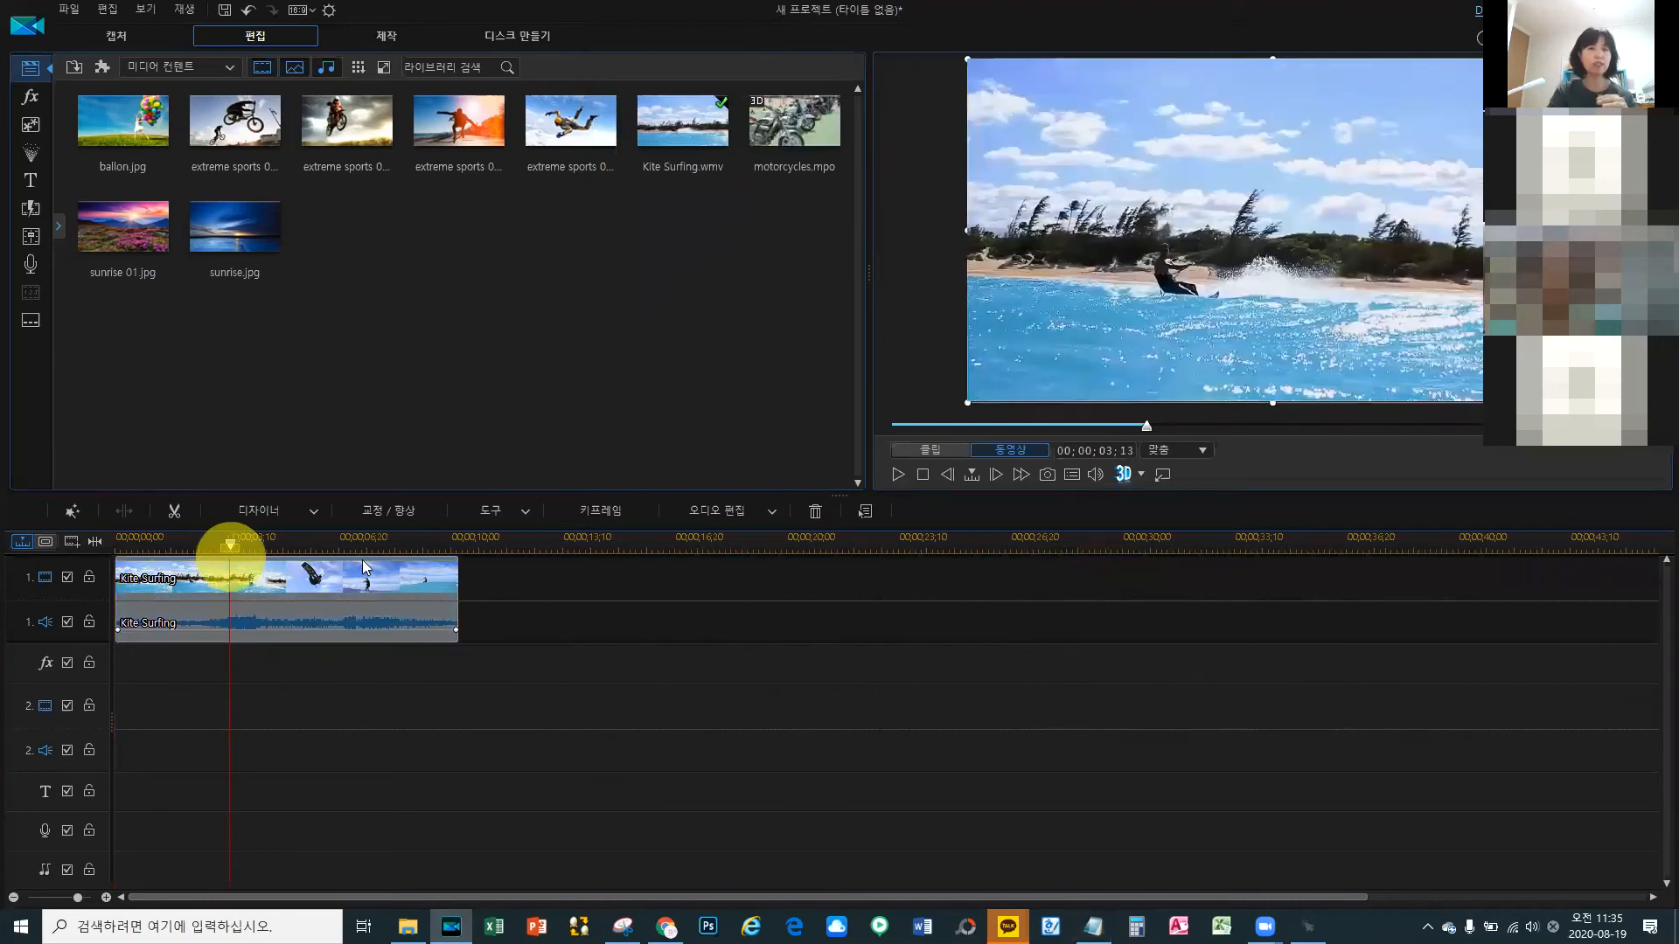
pyautogui.click(363, 568)
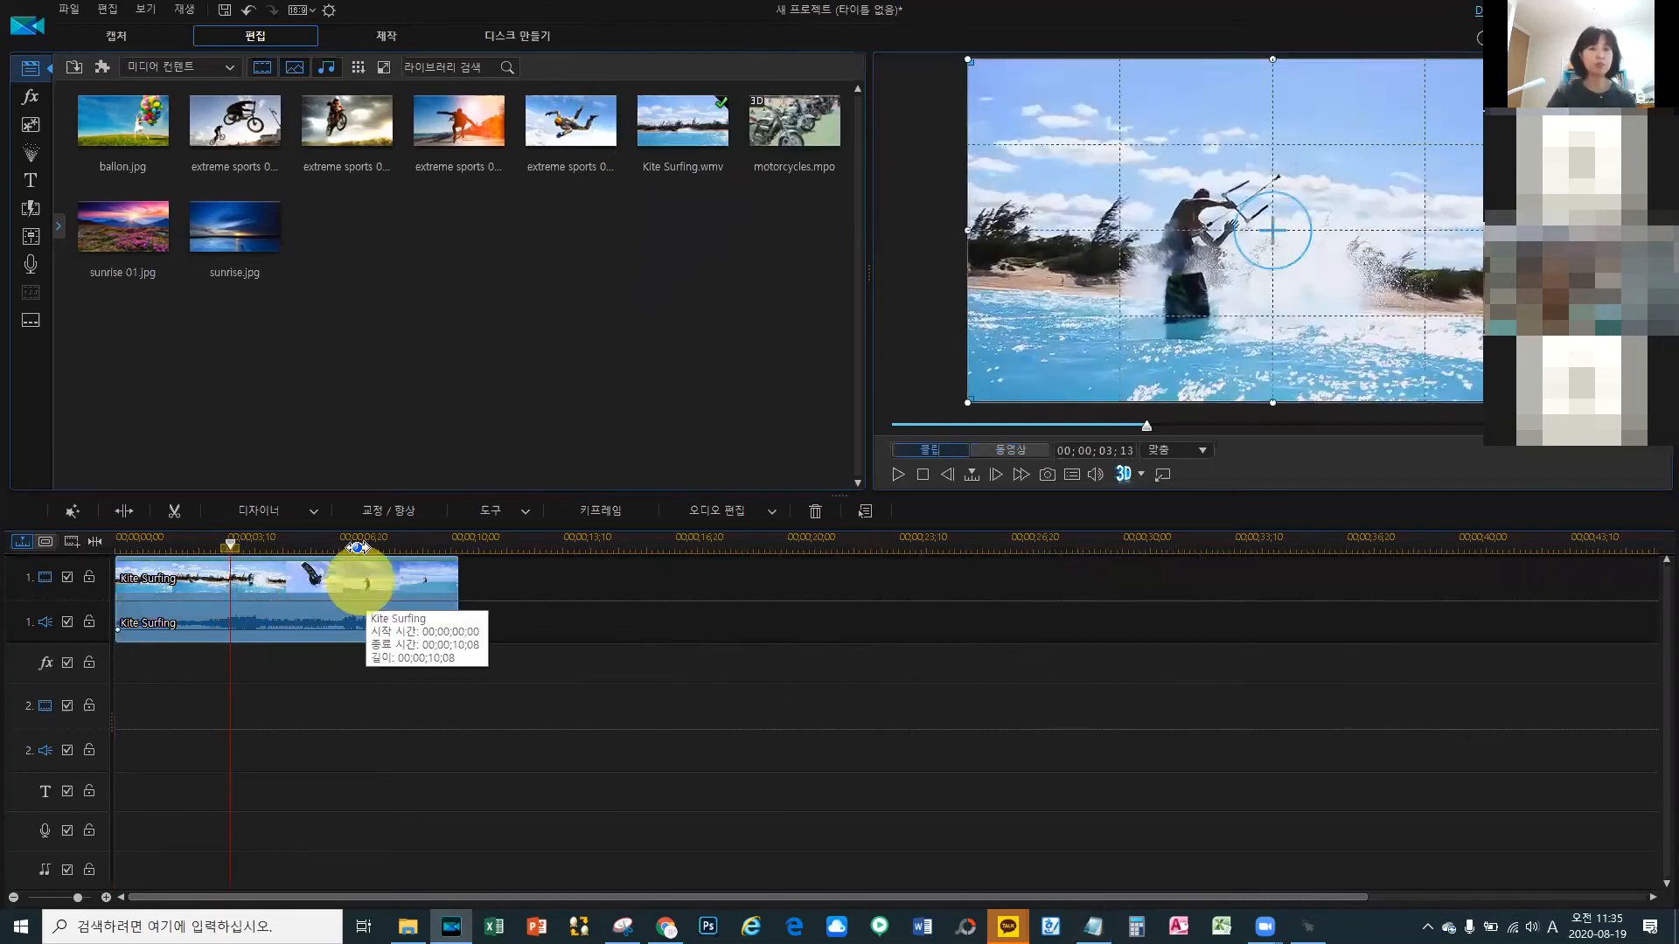
pyautogui.click(392, 629)
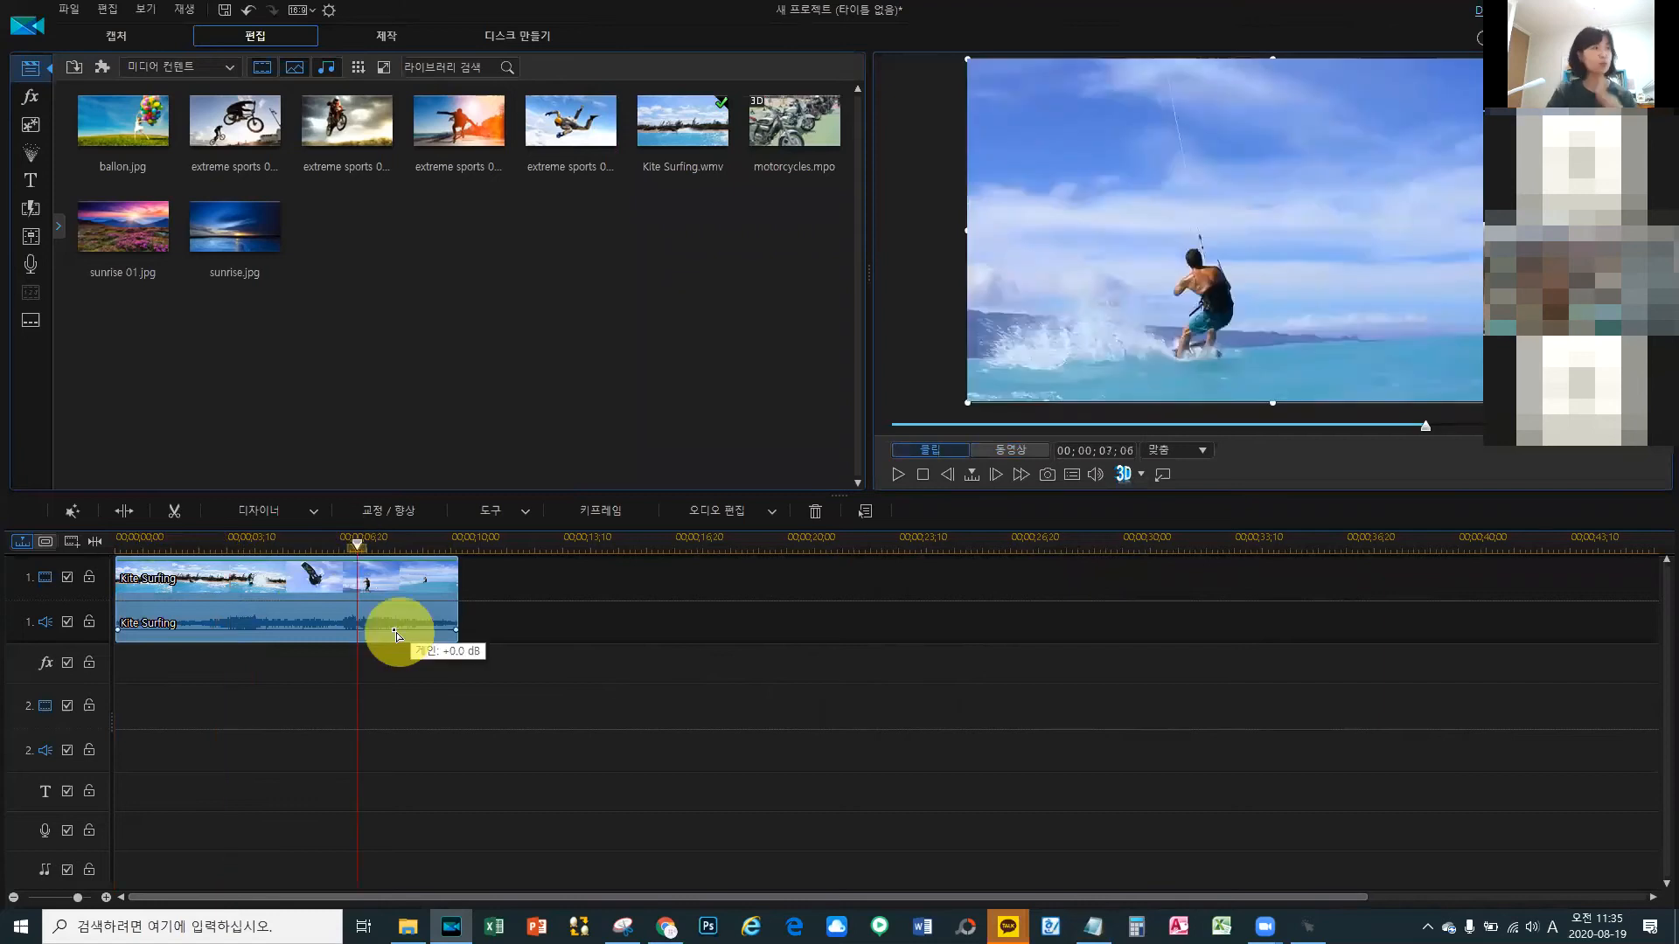
pyautogui.click(526, 697)
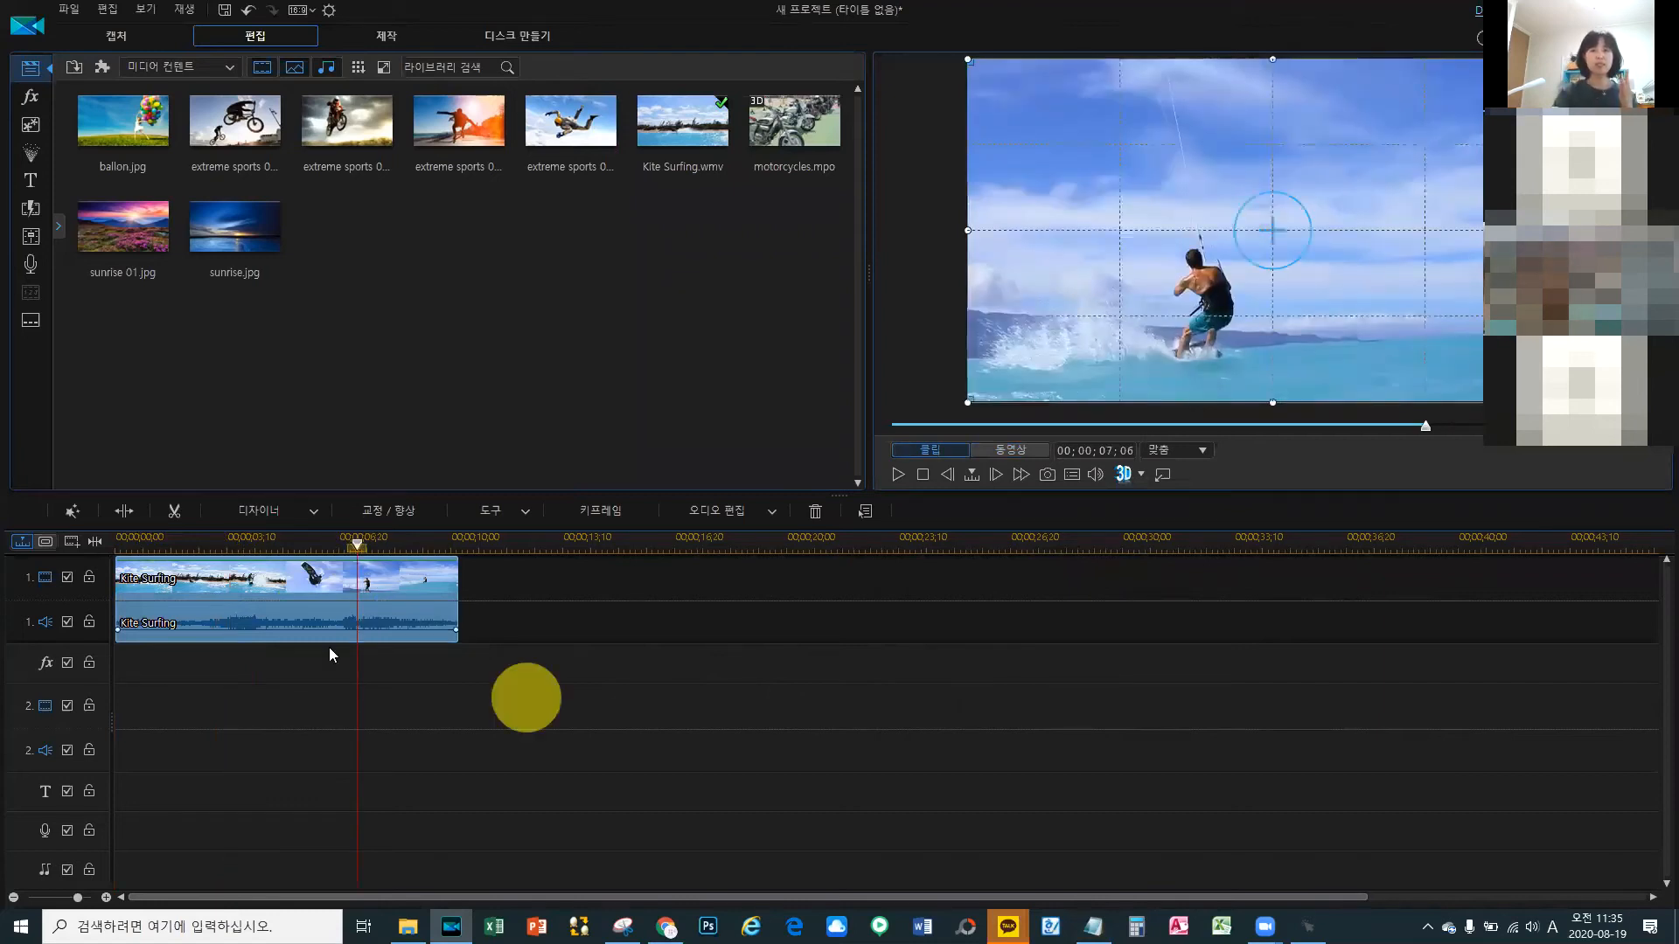
pyautogui.click(187, 652)
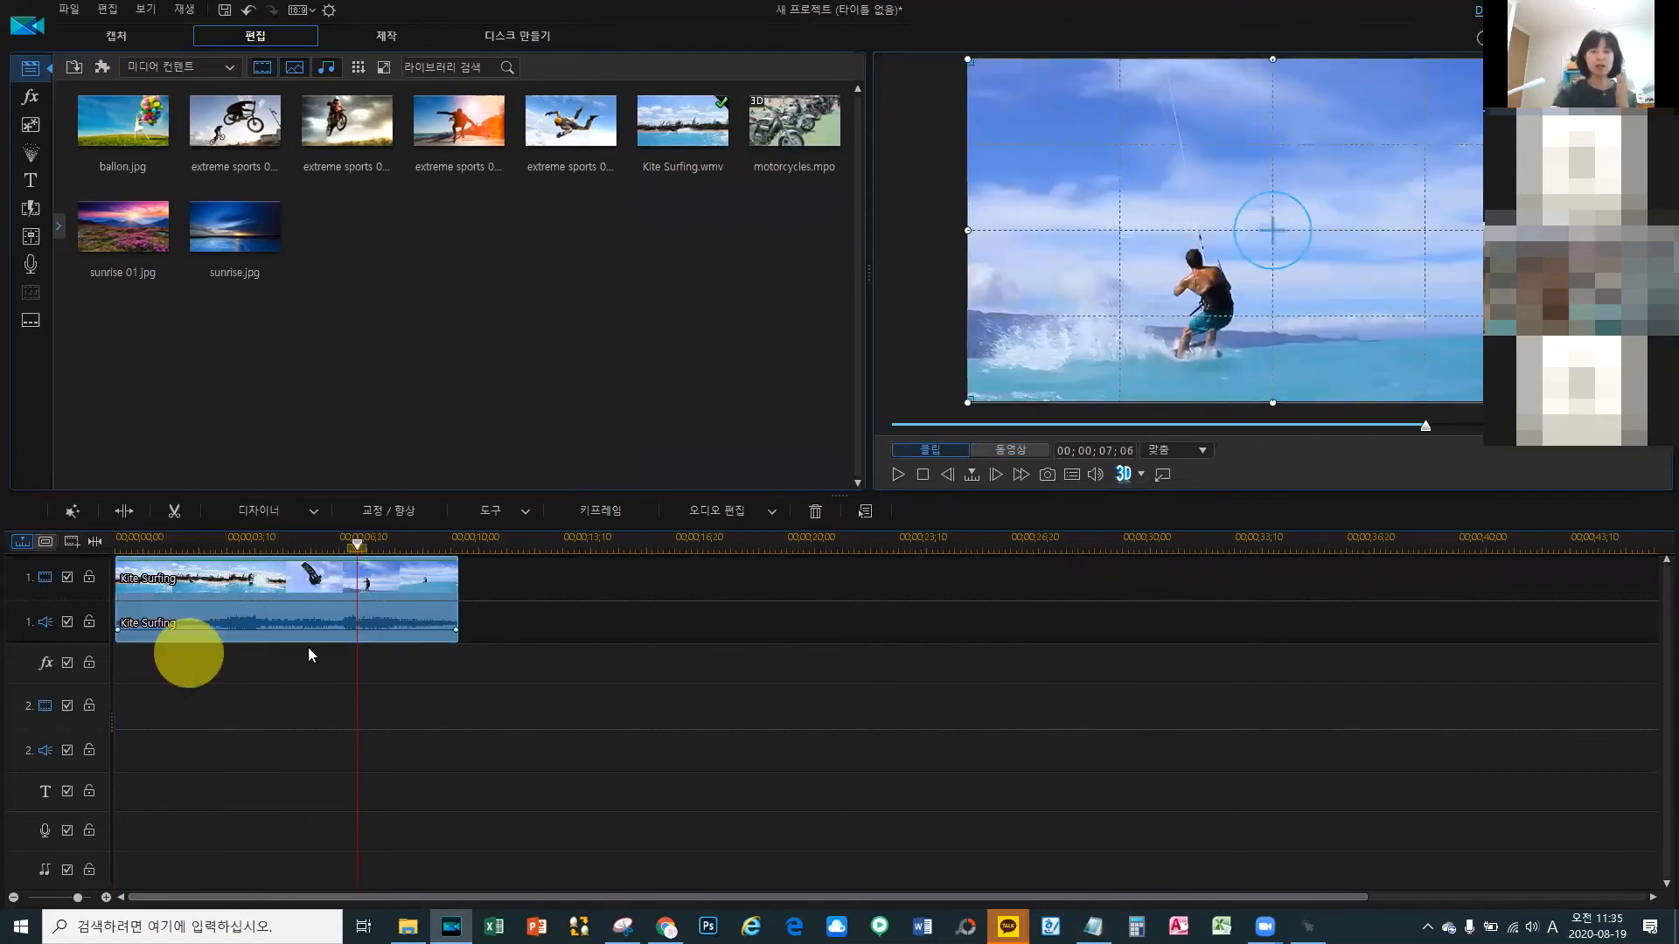
pyautogui.click(260, 657)
pyautogui.click(435, 632)
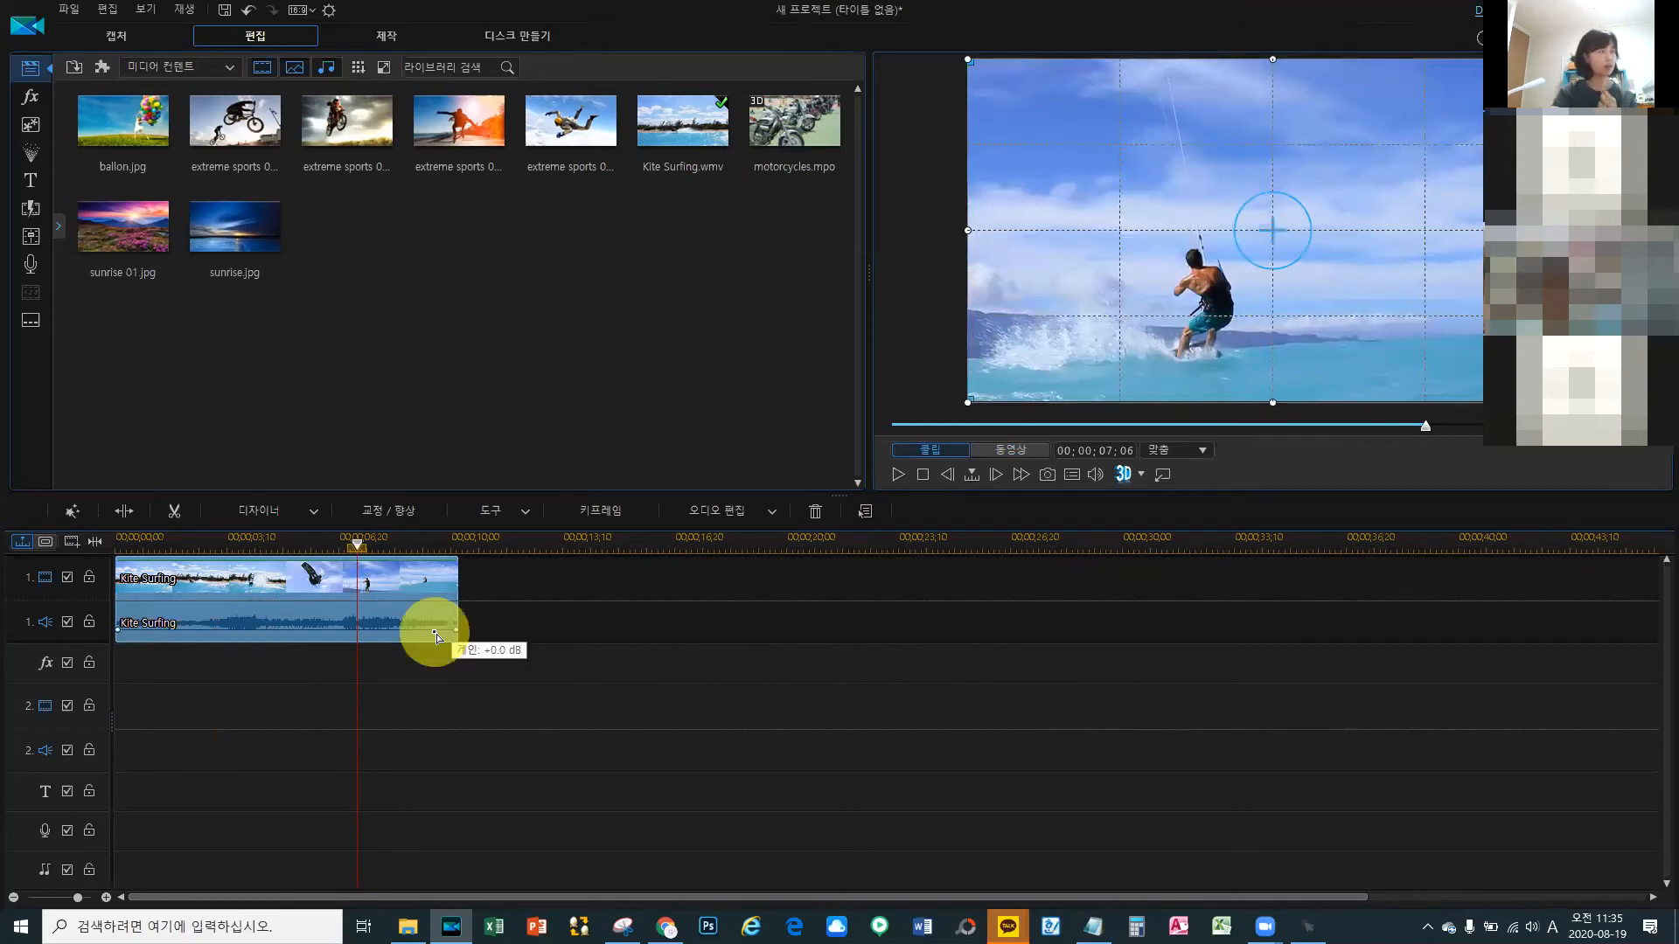
pyautogui.click(195, 647)
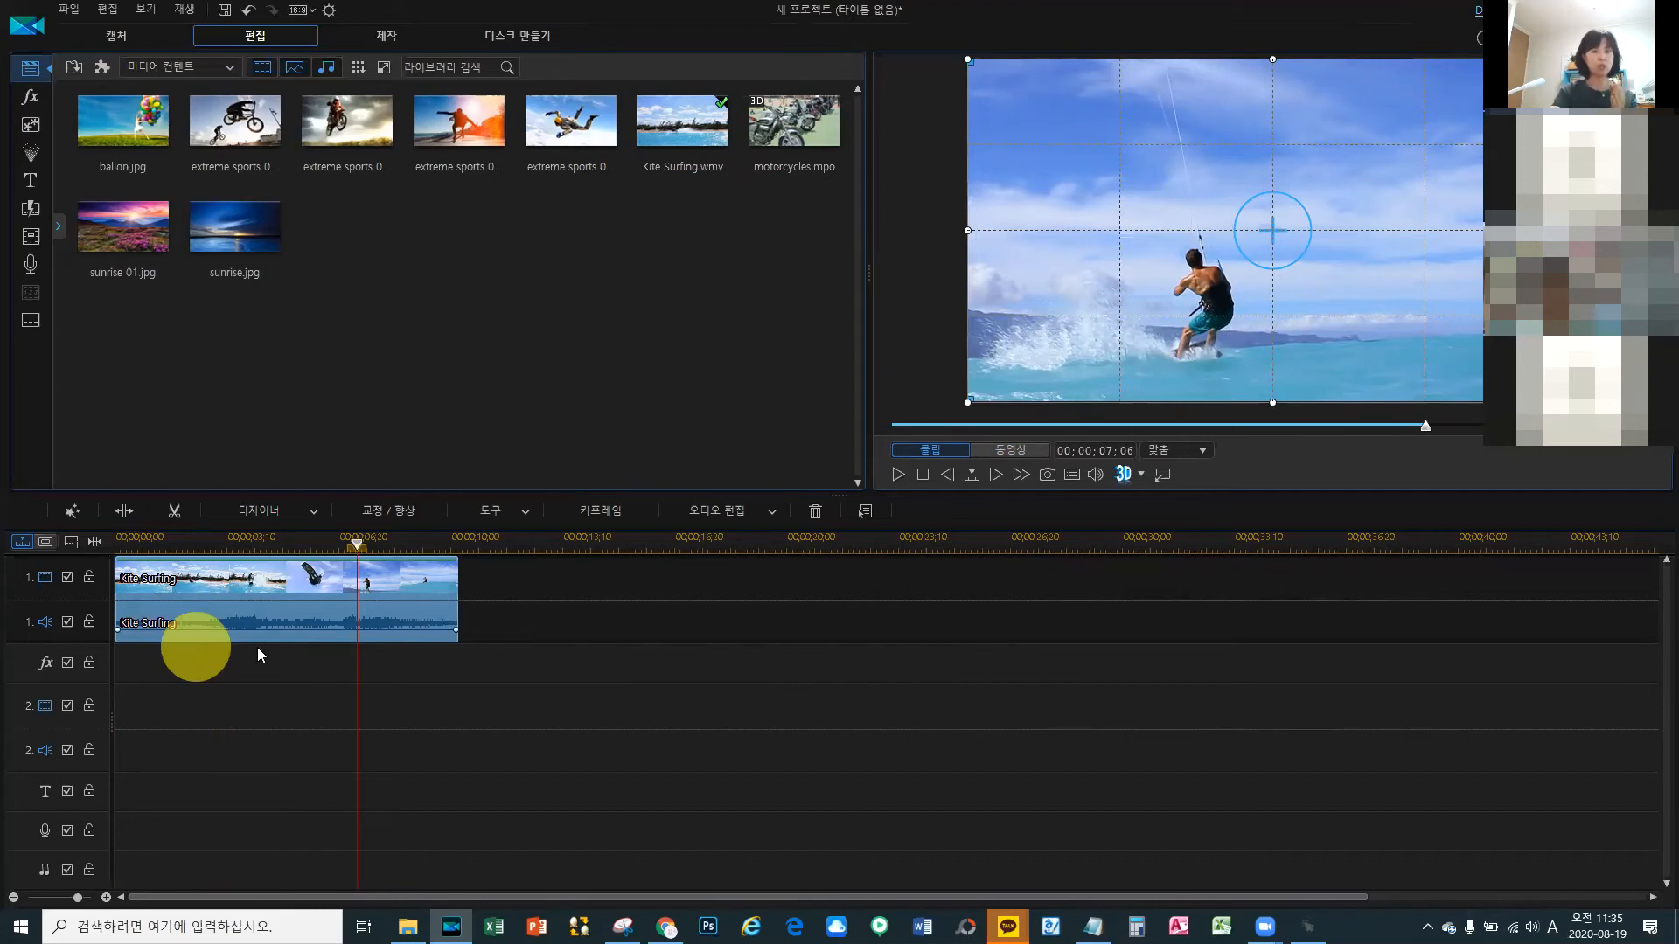
pyautogui.click(446, 647)
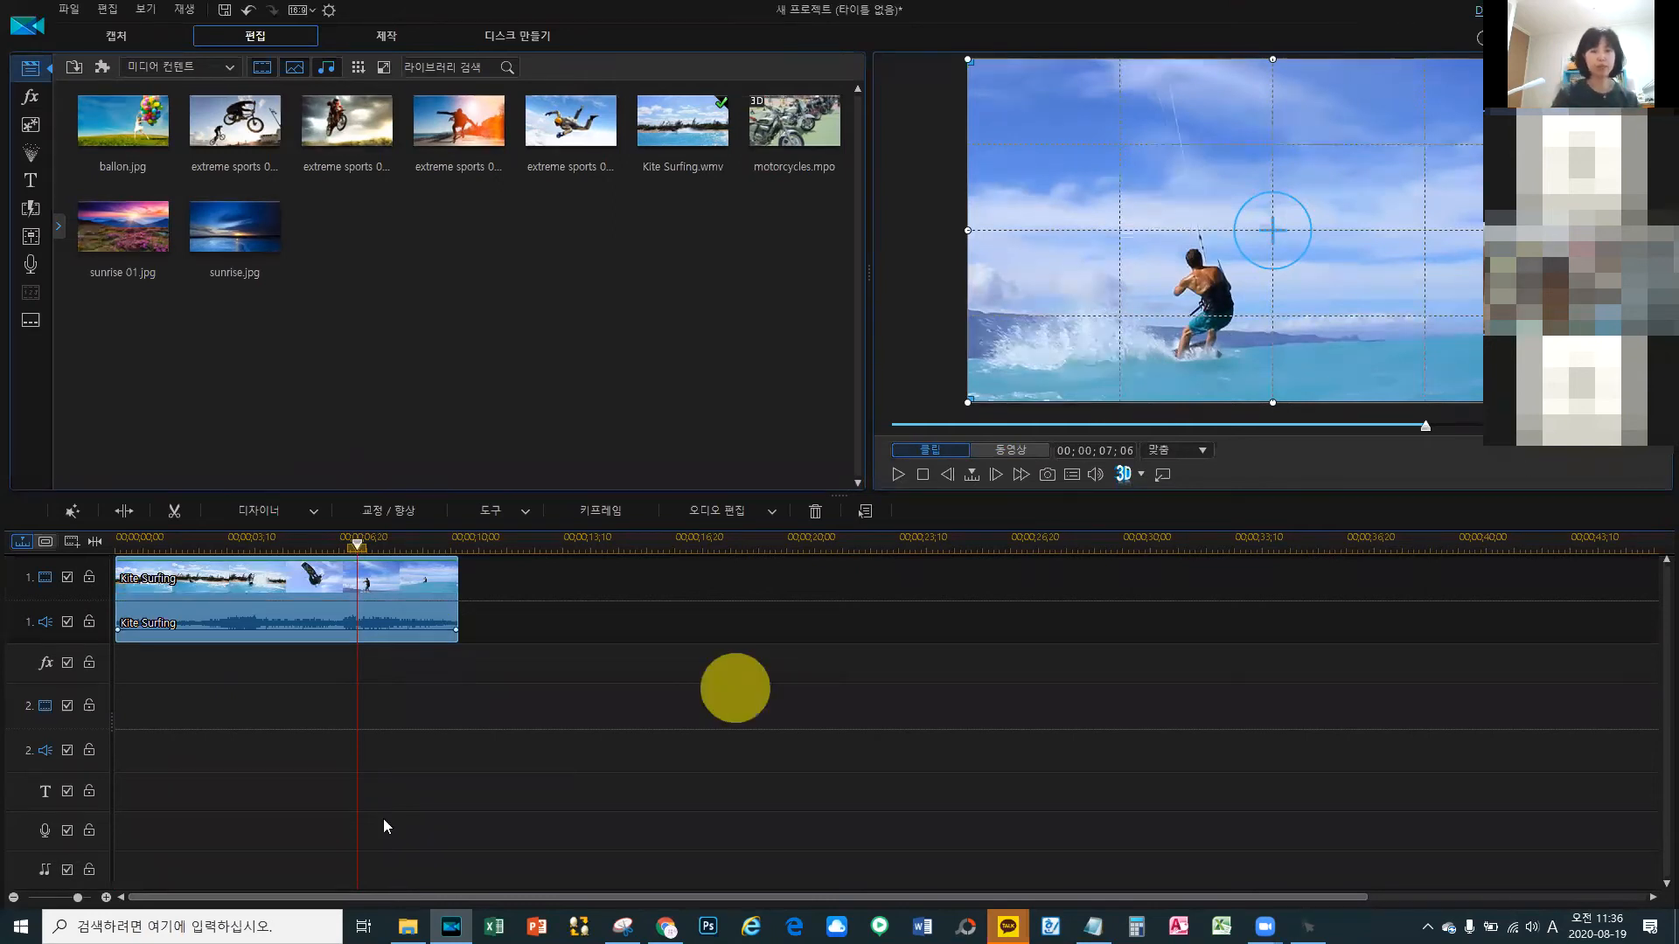
# Step: Open the Kite Surfing clip for trimming in multi trim mode and reposition the trim window higher on screen
pyautogui.click(170, 512)
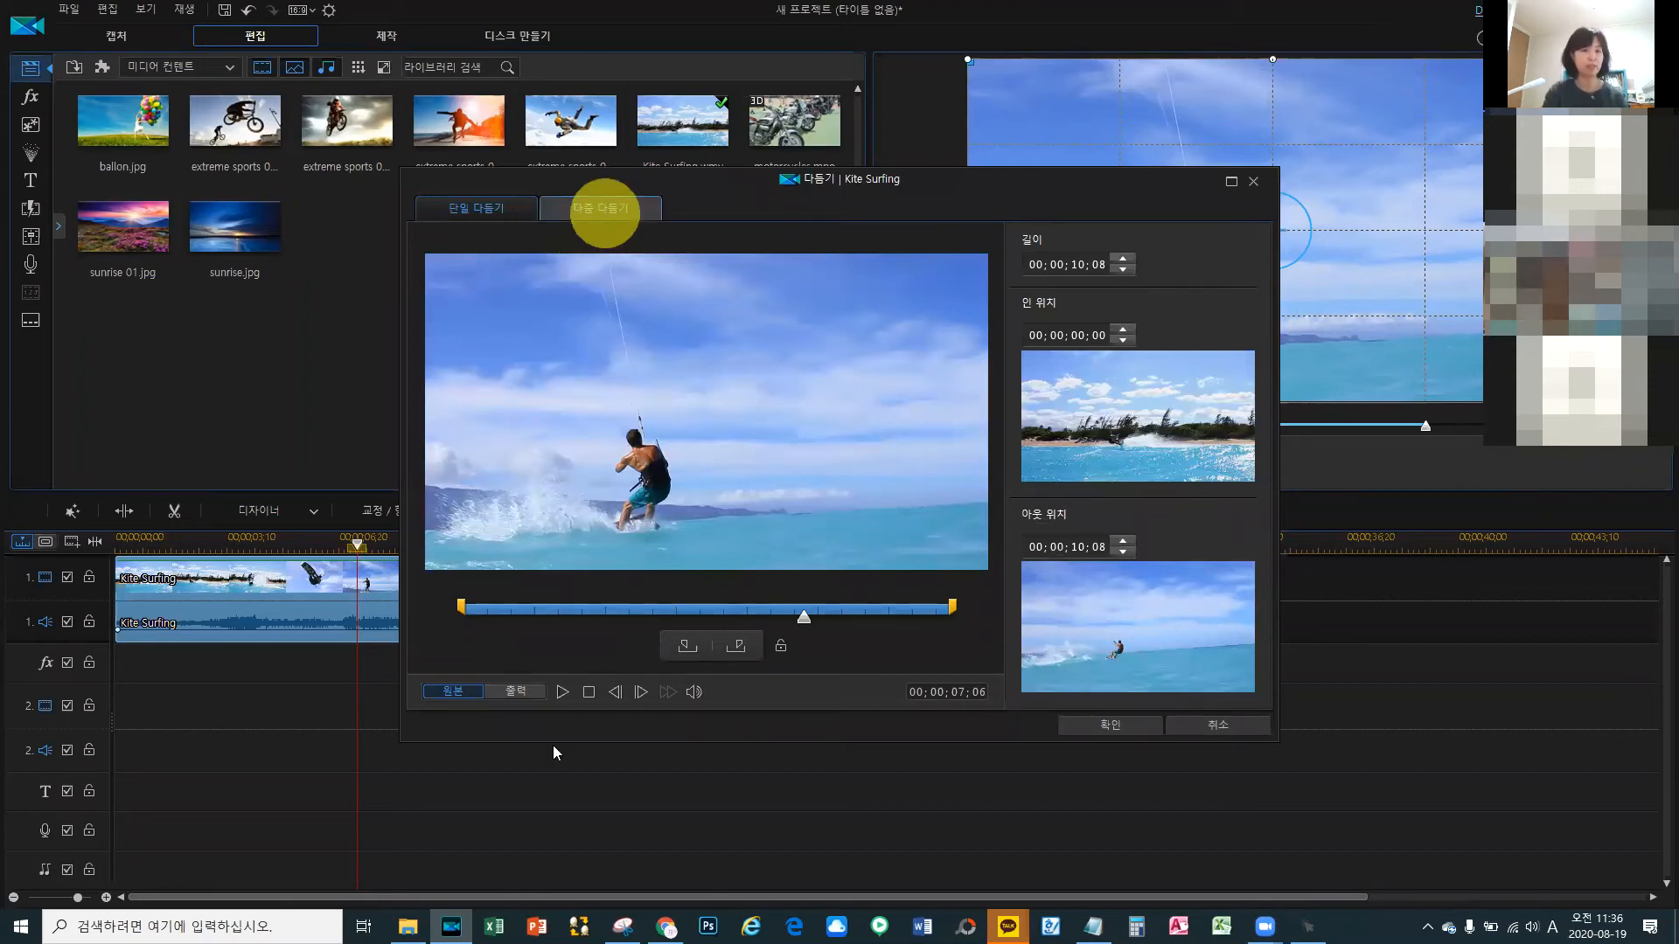
pyautogui.click(596, 211)
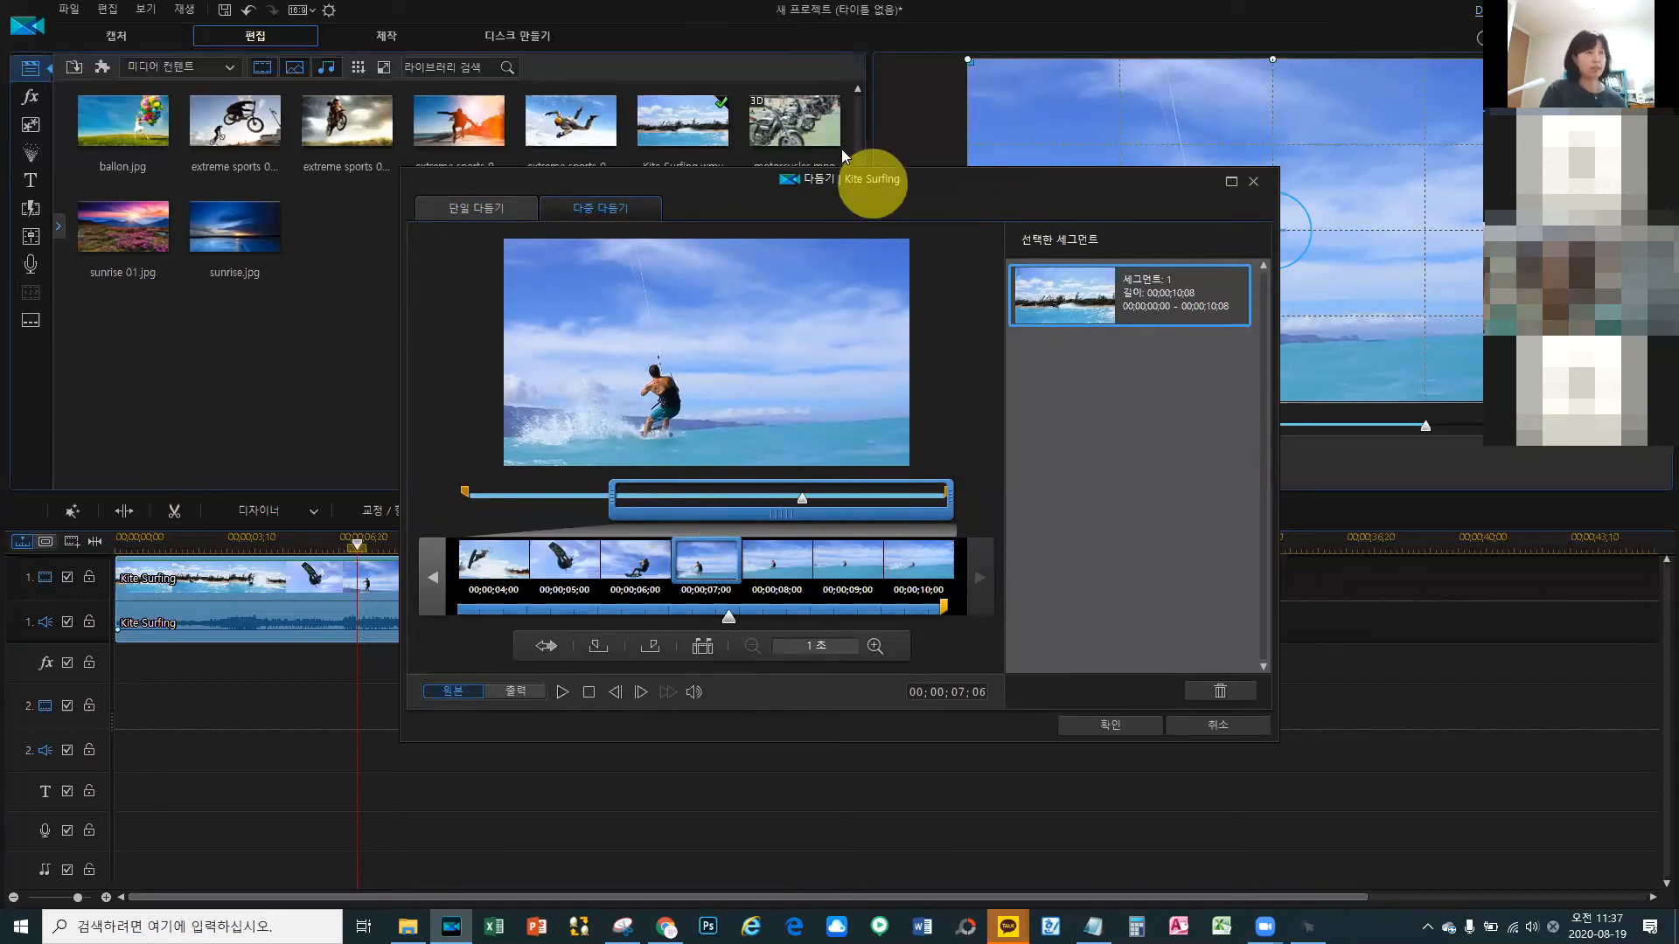
pyautogui.moveTo(873, 183); pyautogui.dragTo(851, 75)
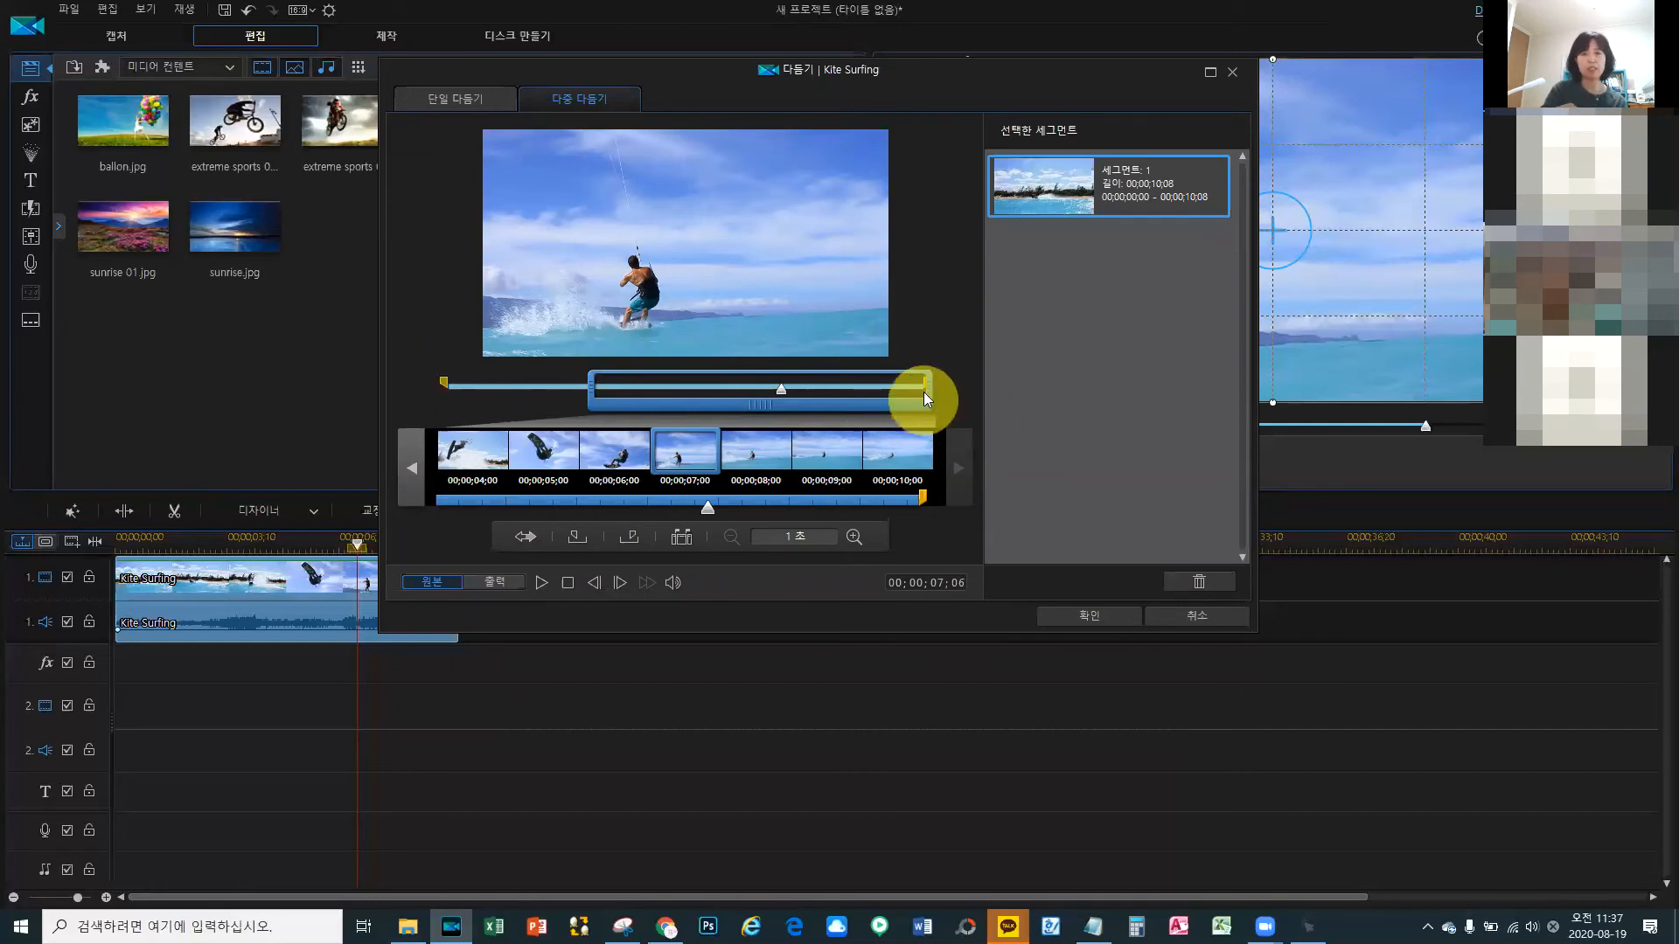
pyautogui.scroll(1, 923, 392)
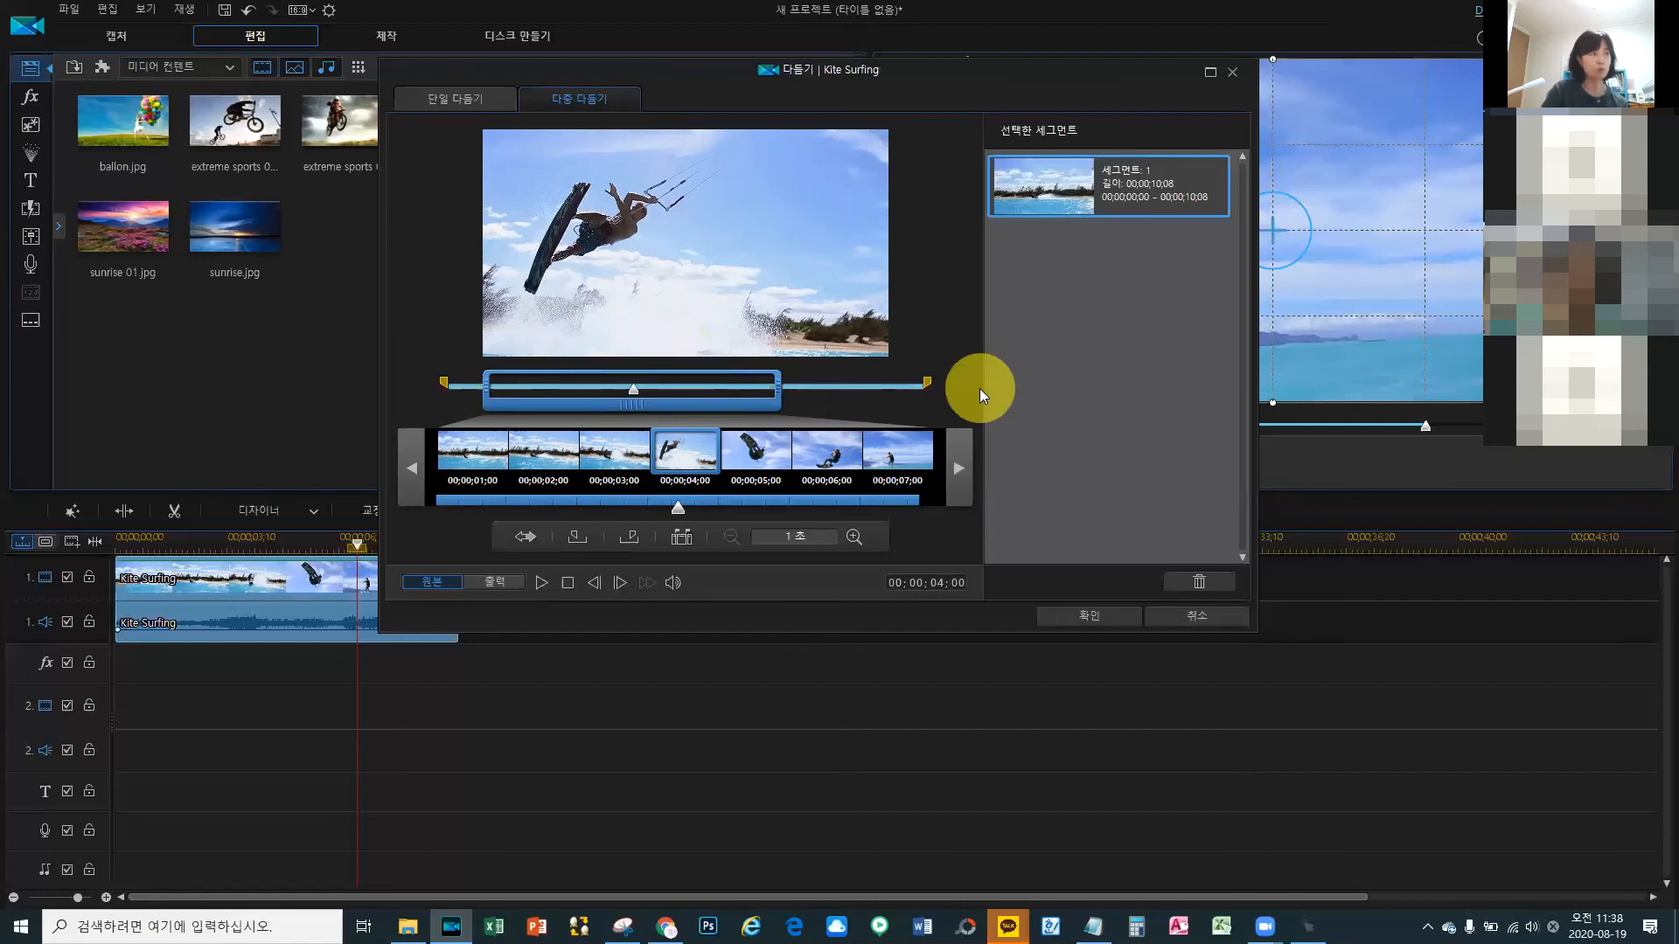
# Step: Shorten the first segment from the clip's start by setting its mark-out point to 00;00;03;16
pyautogui.click(446, 379)
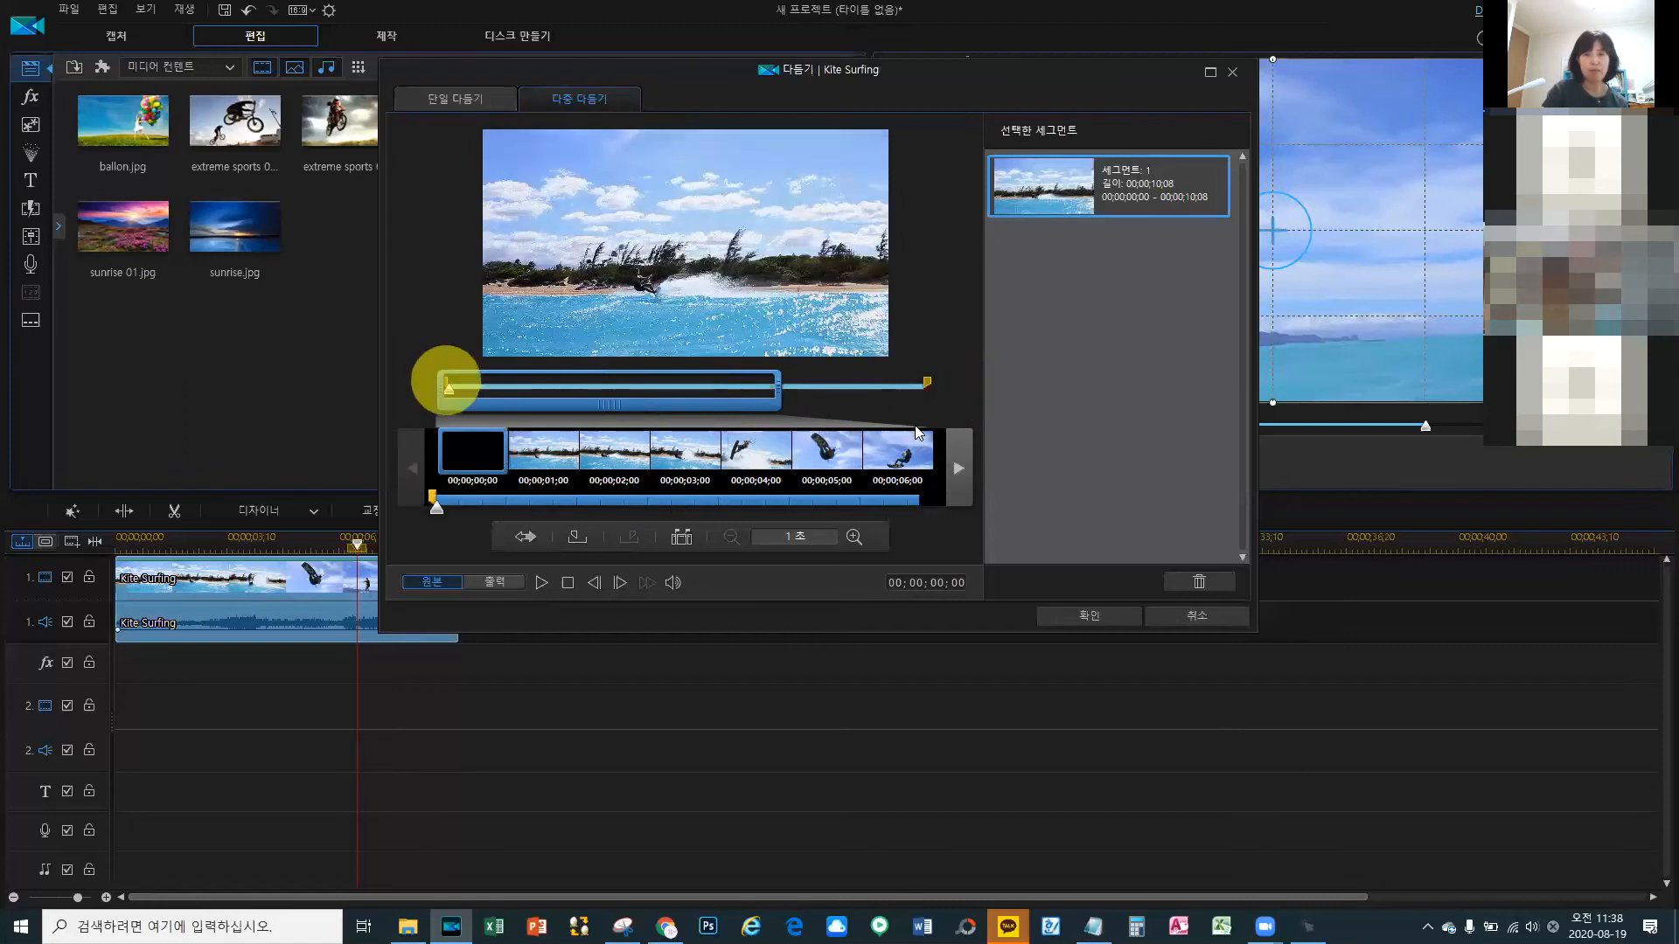
pyautogui.click(920, 383)
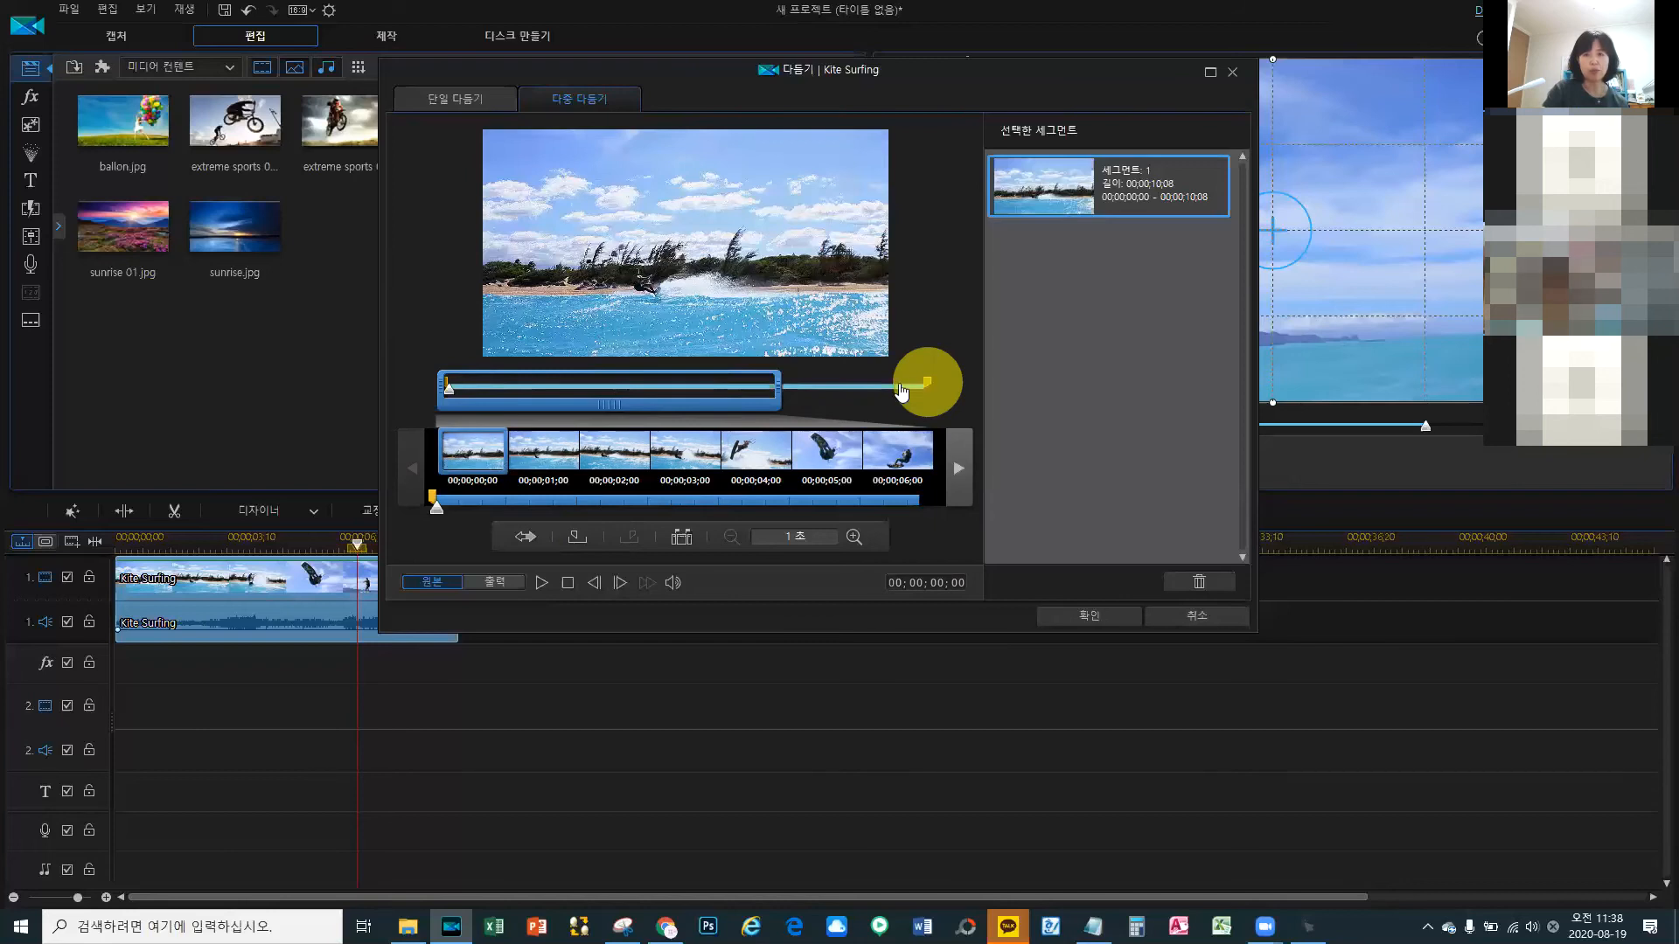
pyautogui.click(635, 386)
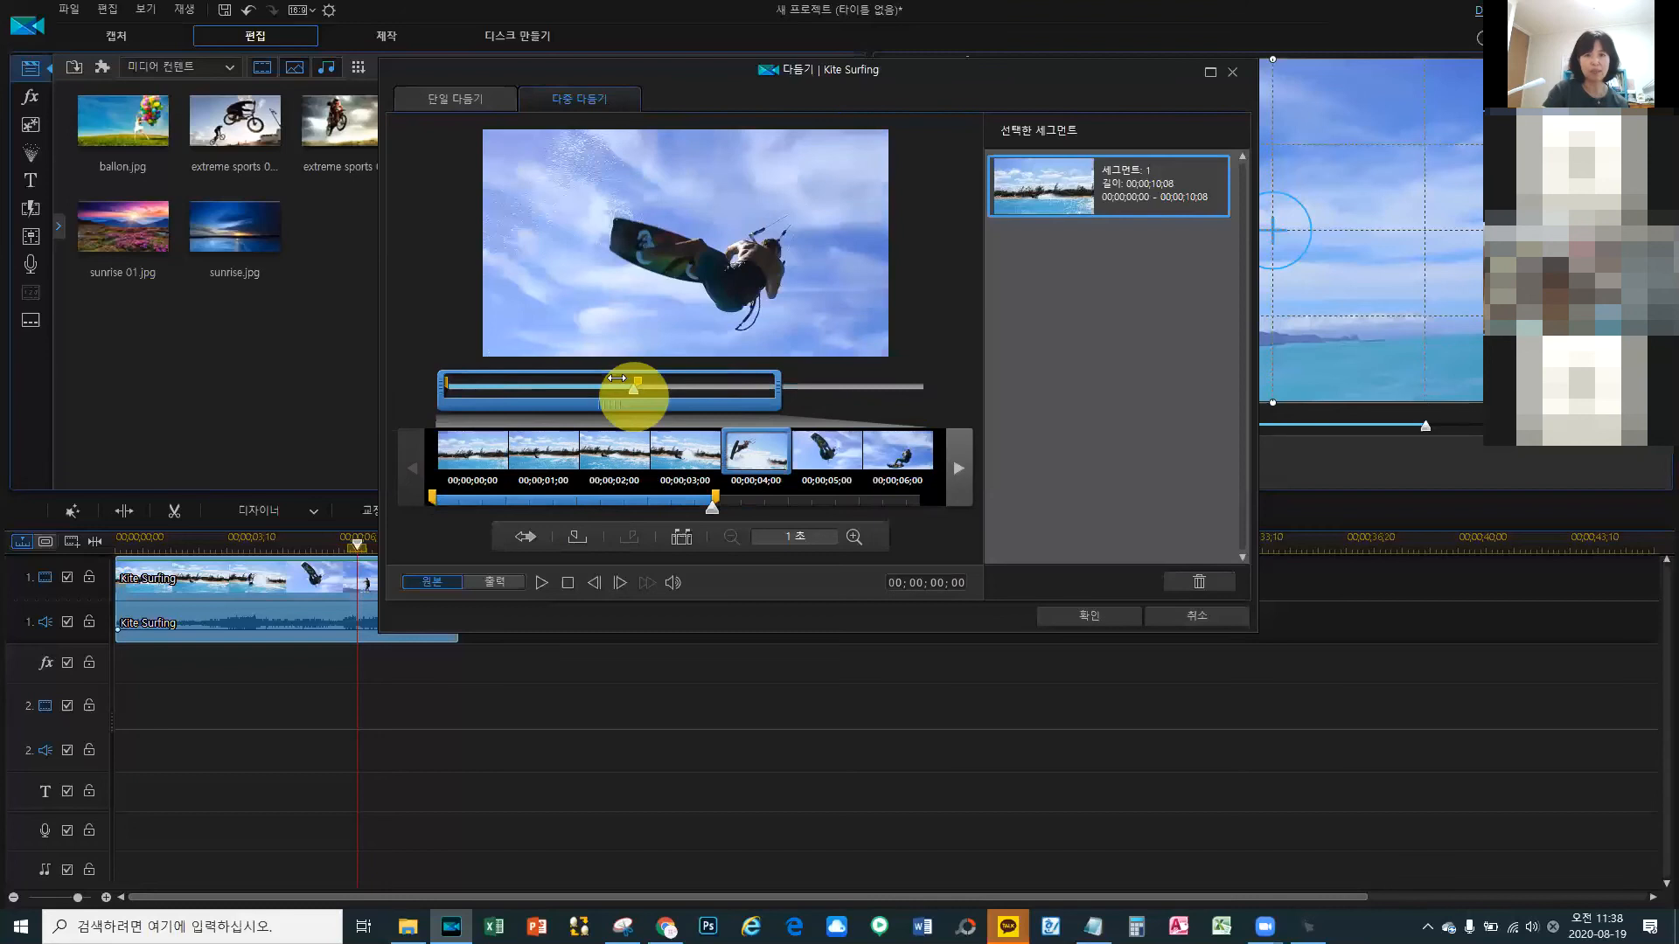
pyautogui.moveTo(634, 396); pyautogui.dragTo(633, 381)
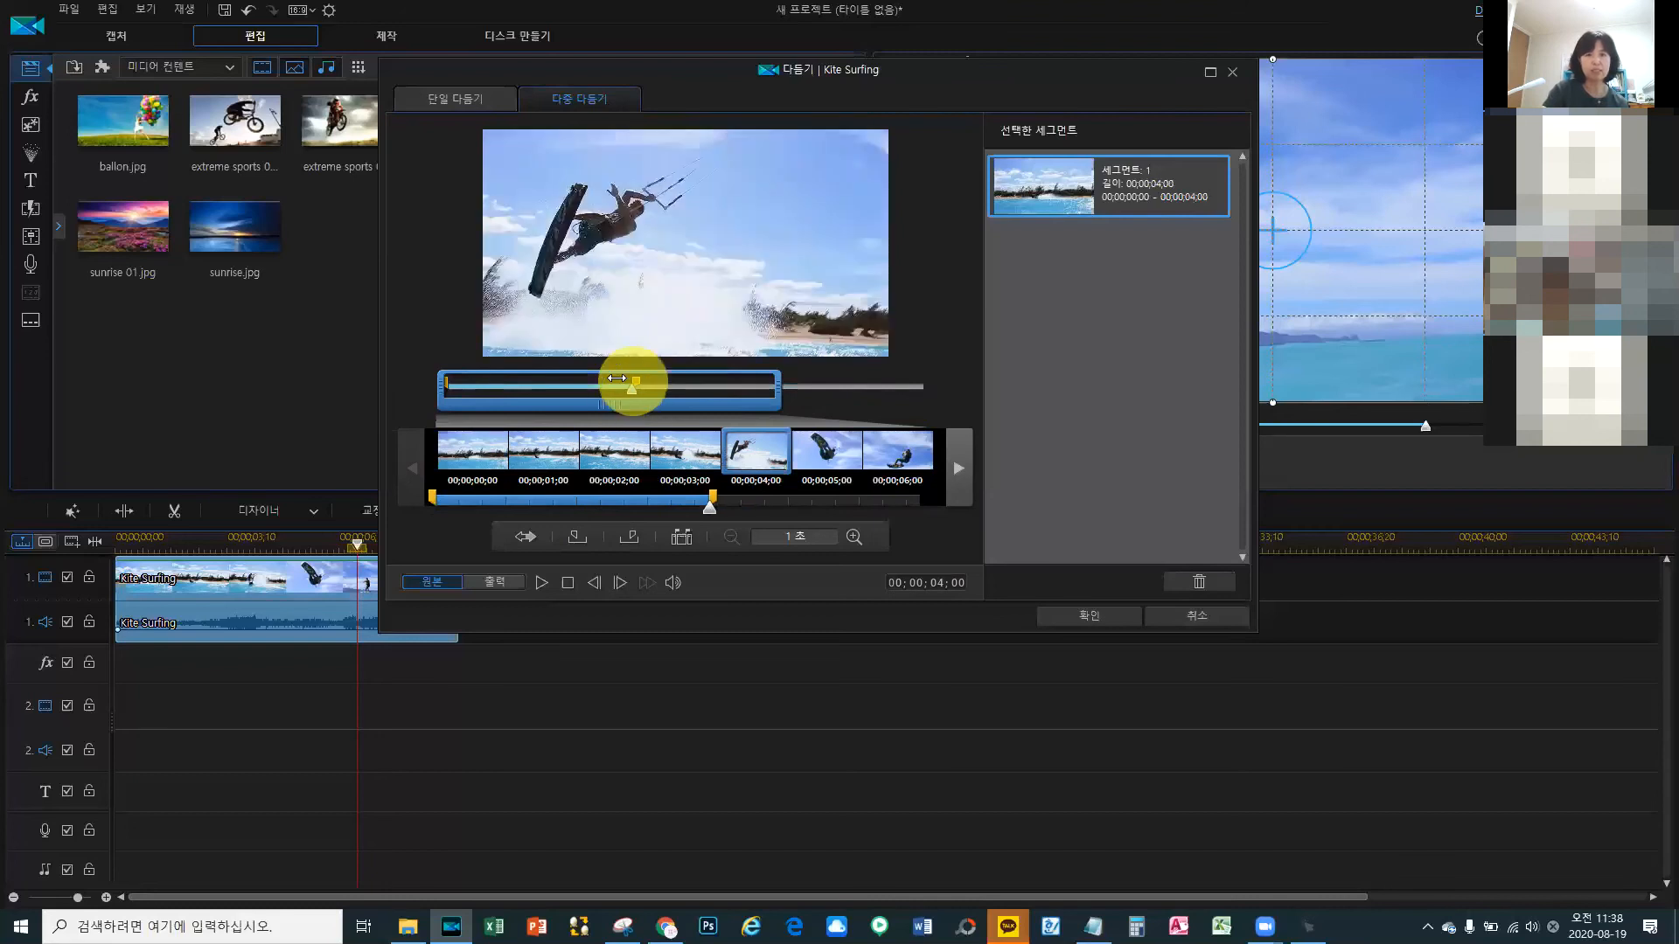
pyautogui.click(616, 377)
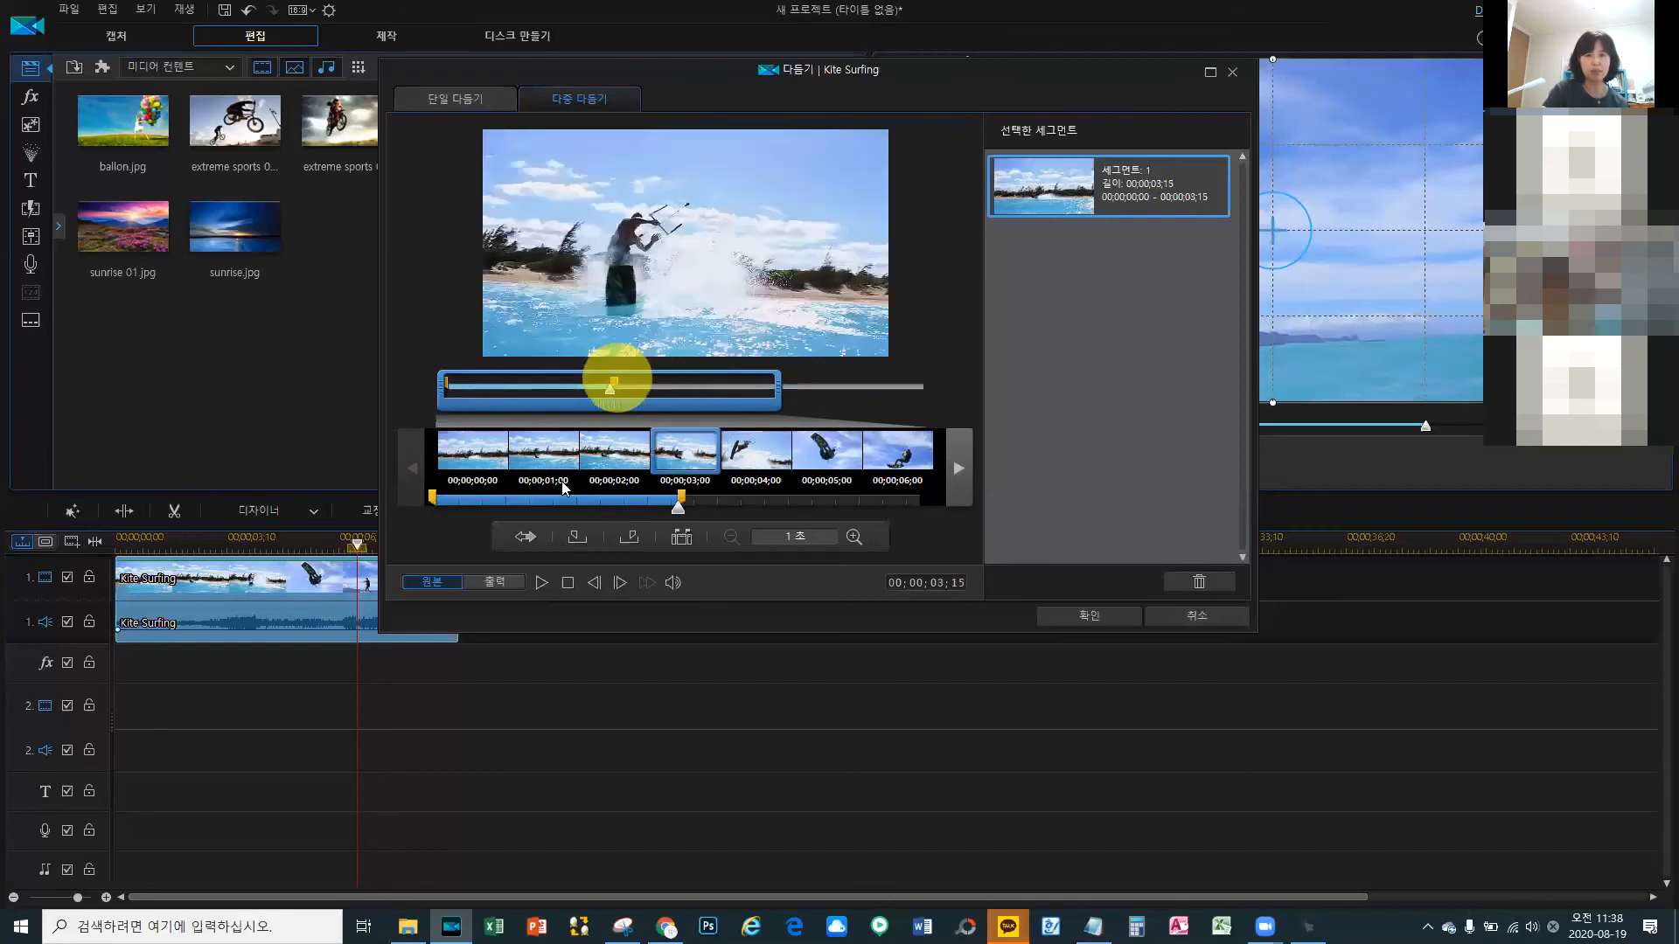
pyautogui.moveTo(616, 378); pyautogui.dragTo(618, 380)
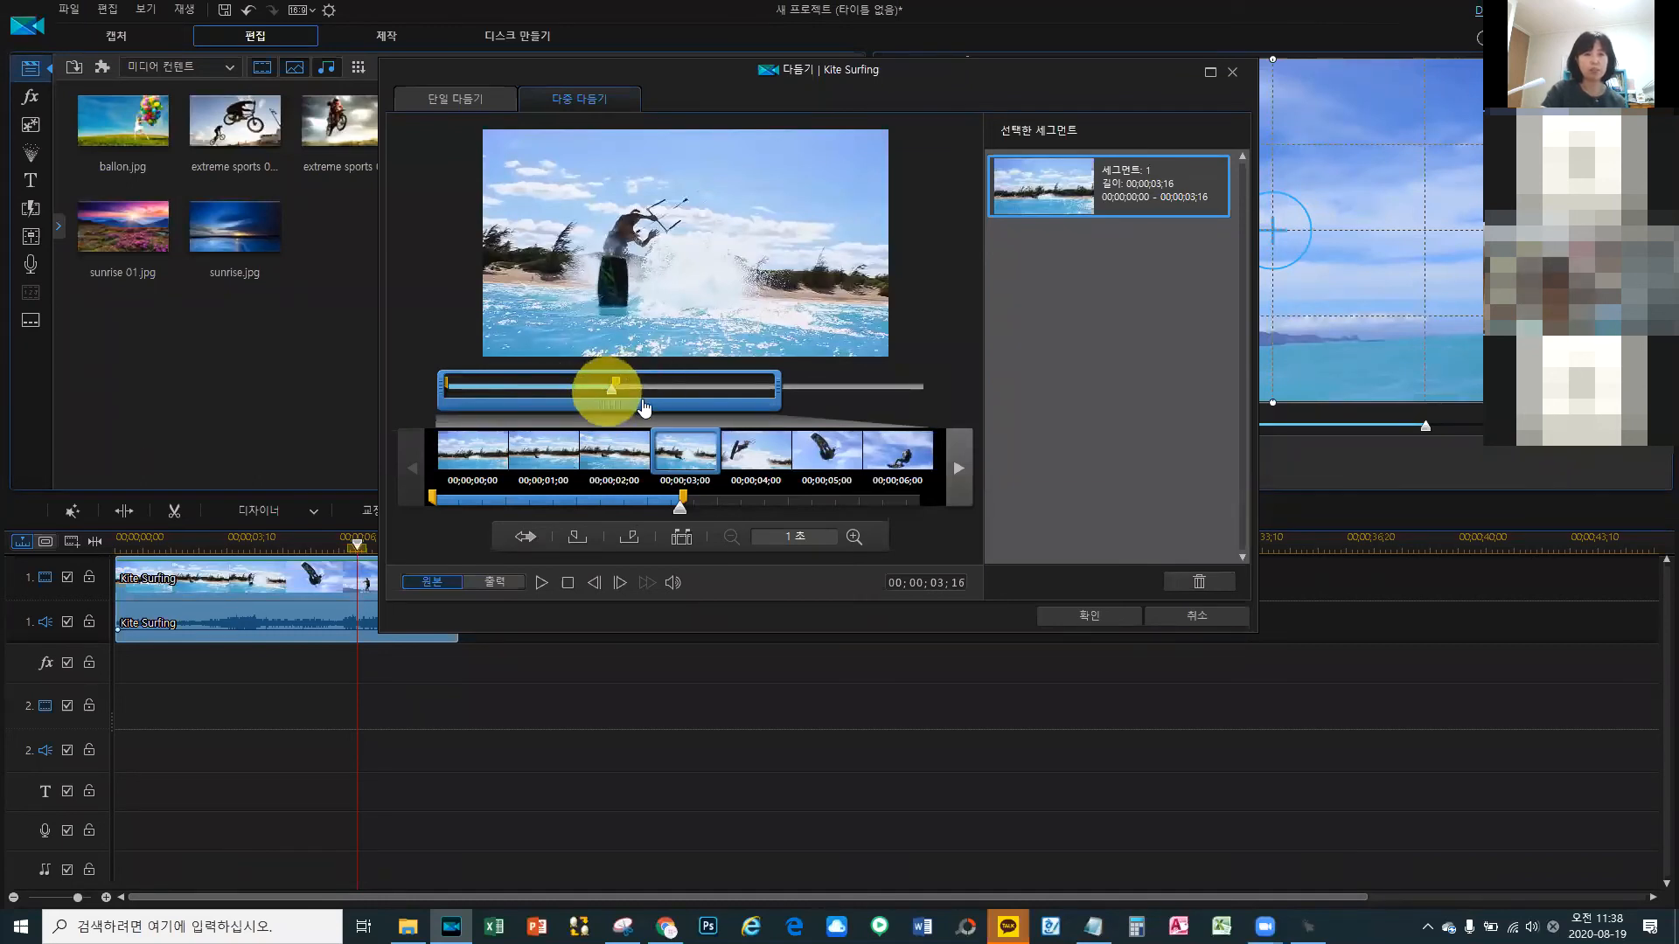
# Step: Find the start of the second playback section and set its mark-in point at 00;00;06;22
pyautogui.click(700, 397)
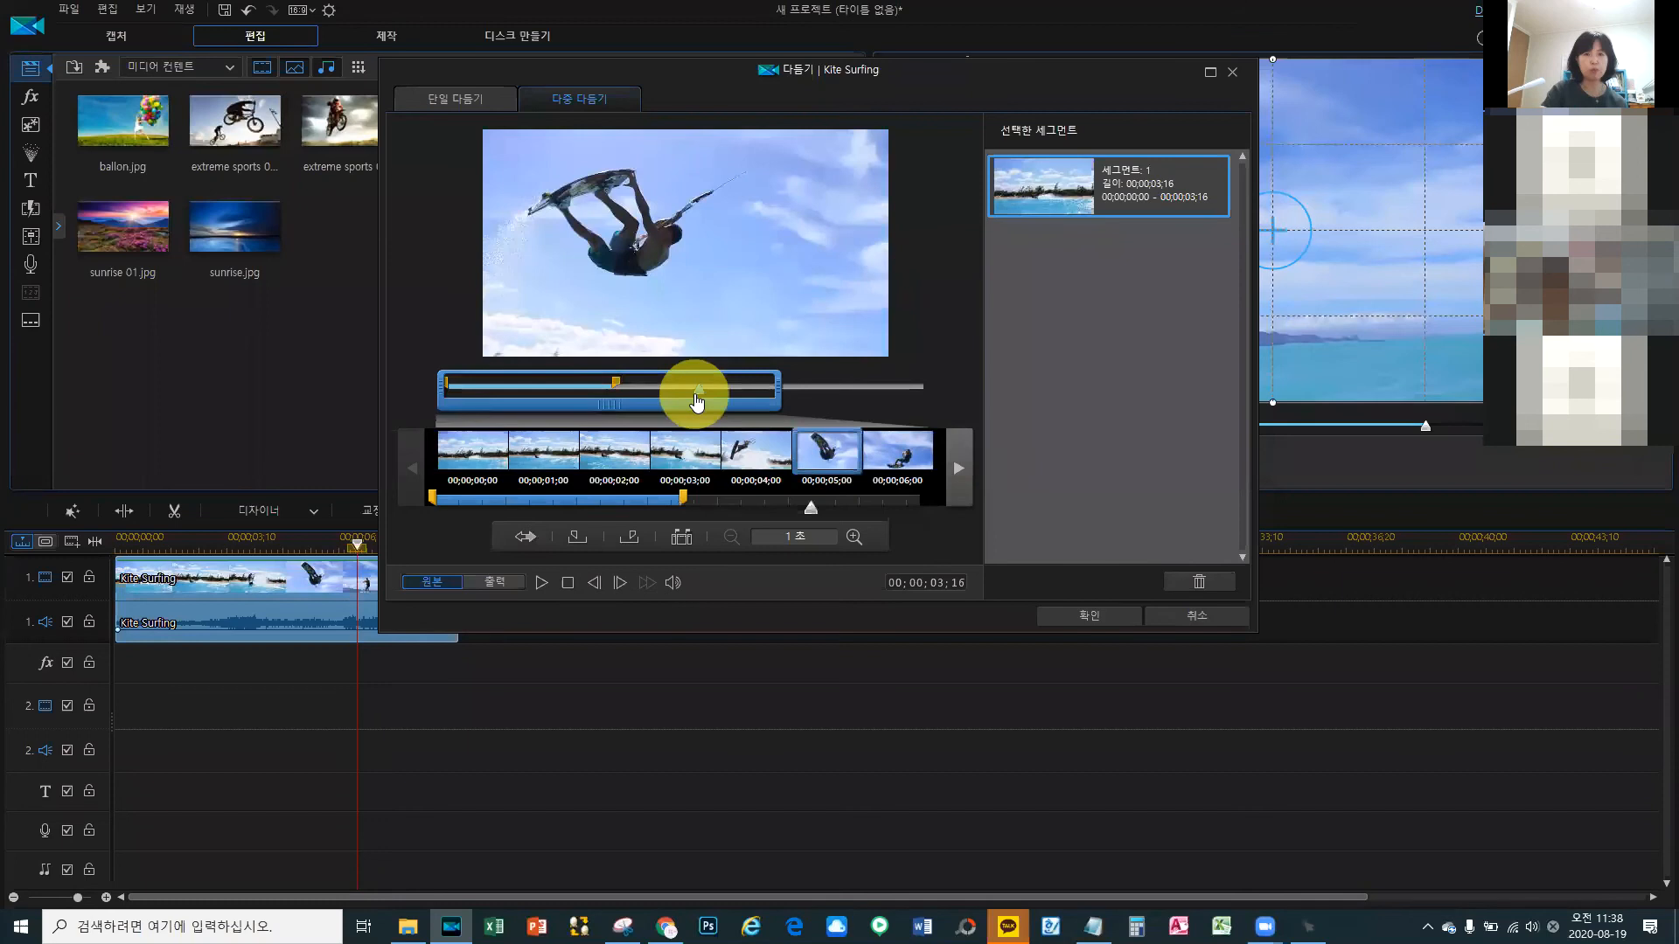
pyautogui.click(758, 400)
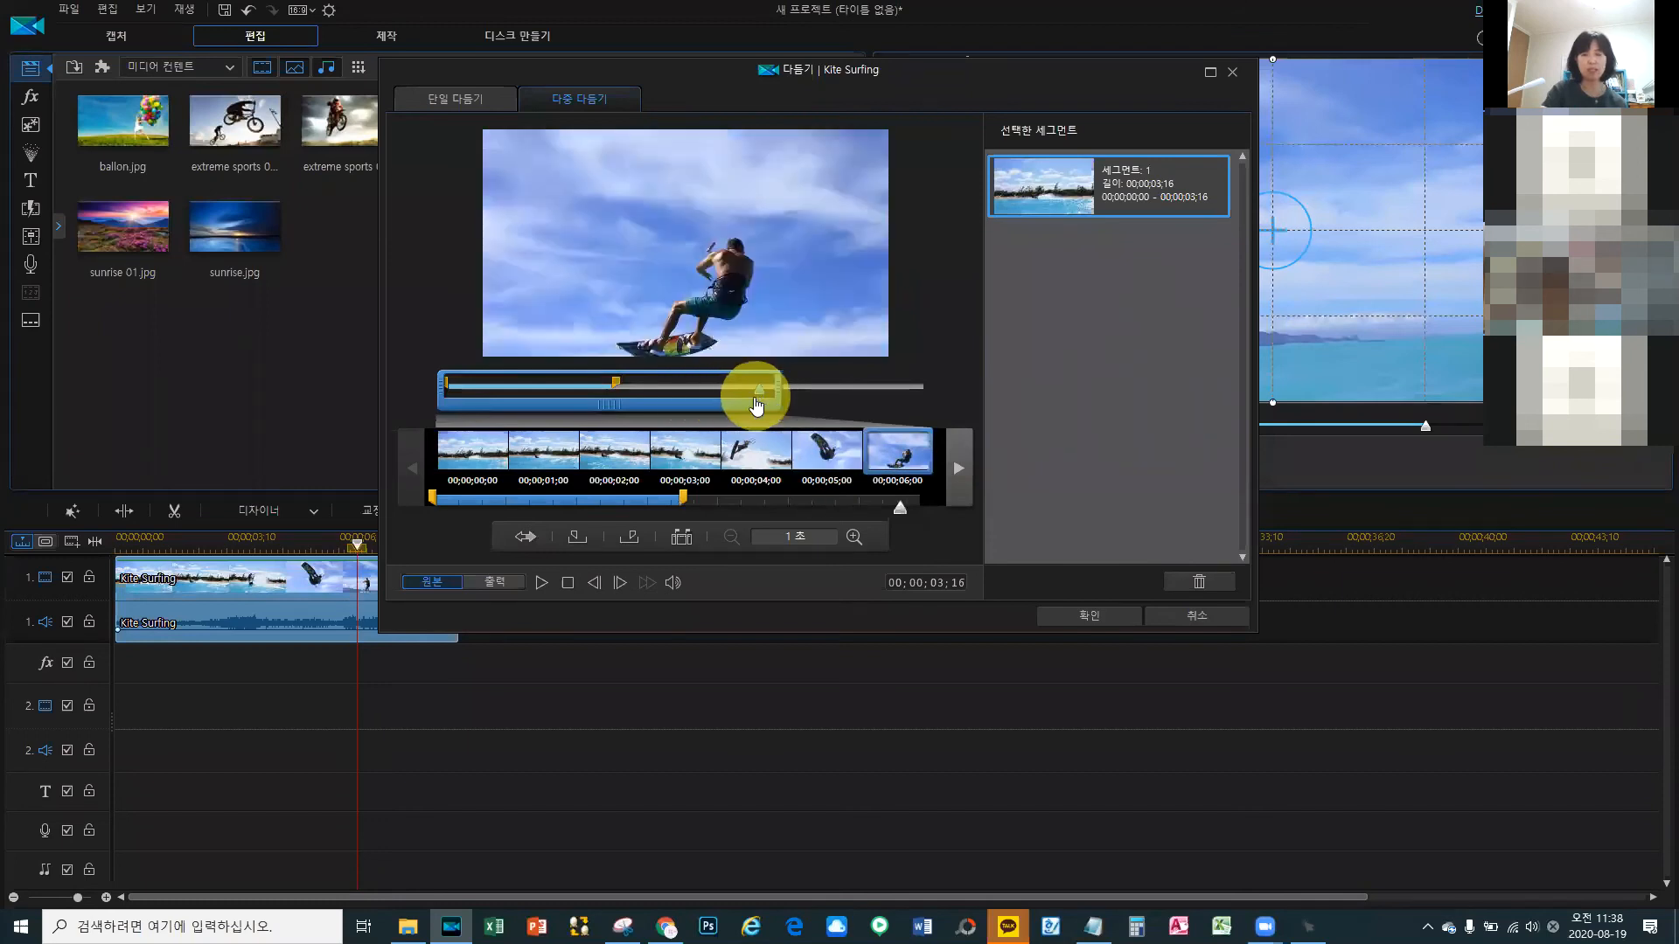
pyautogui.click(764, 401)
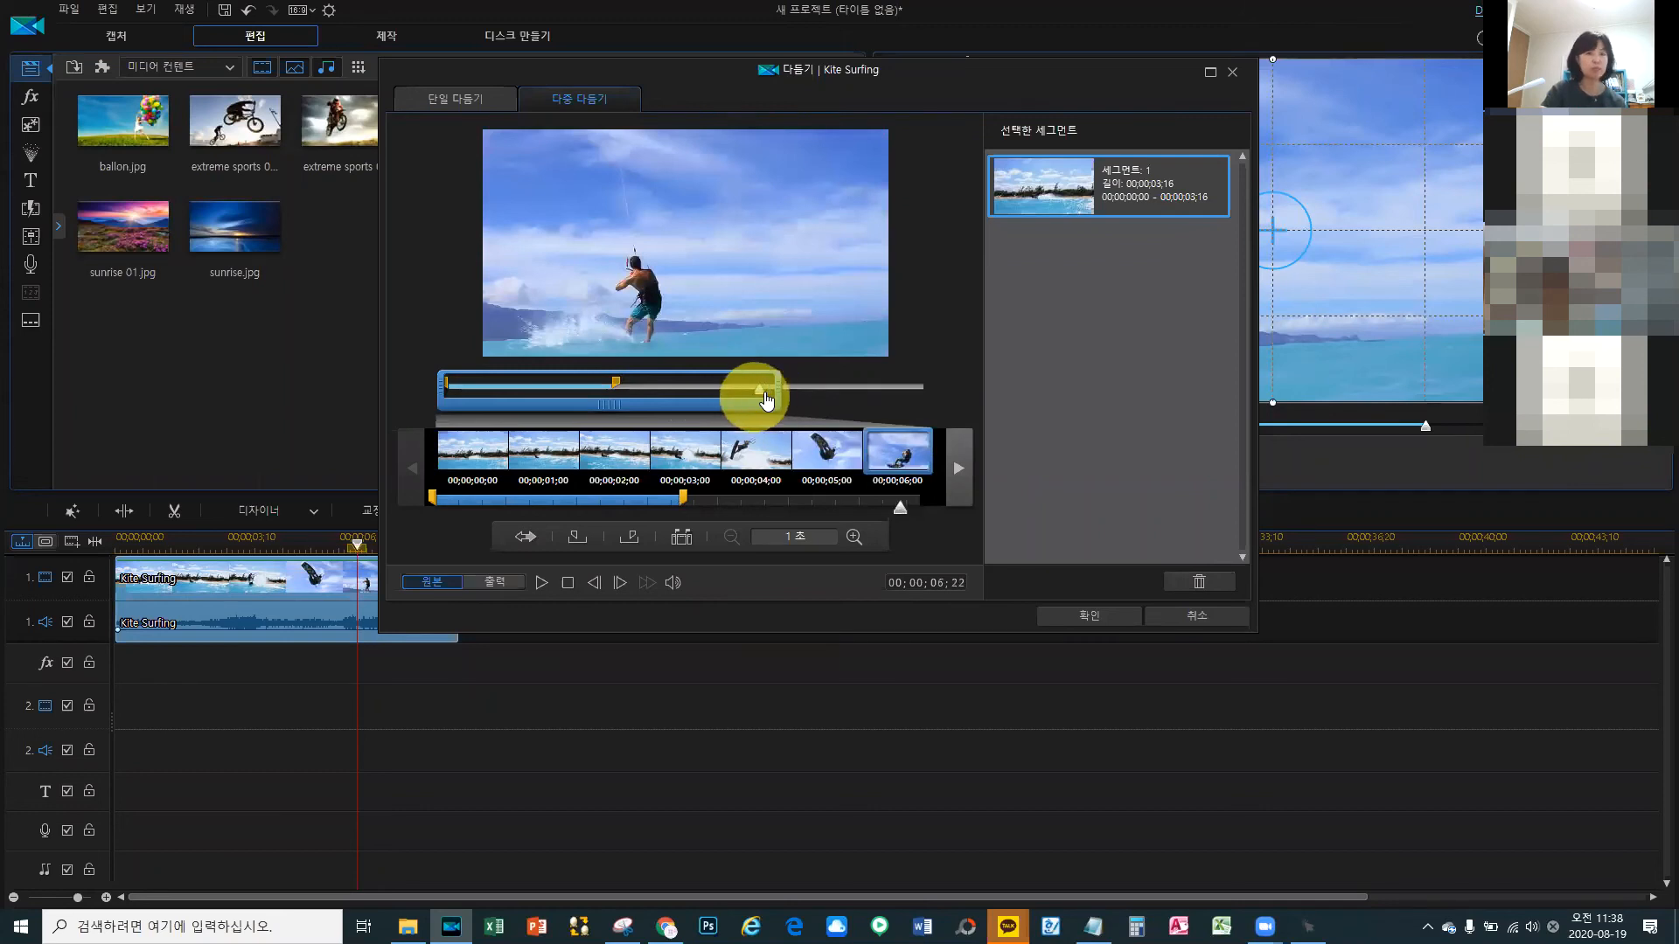
pyautogui.click(764, 400)
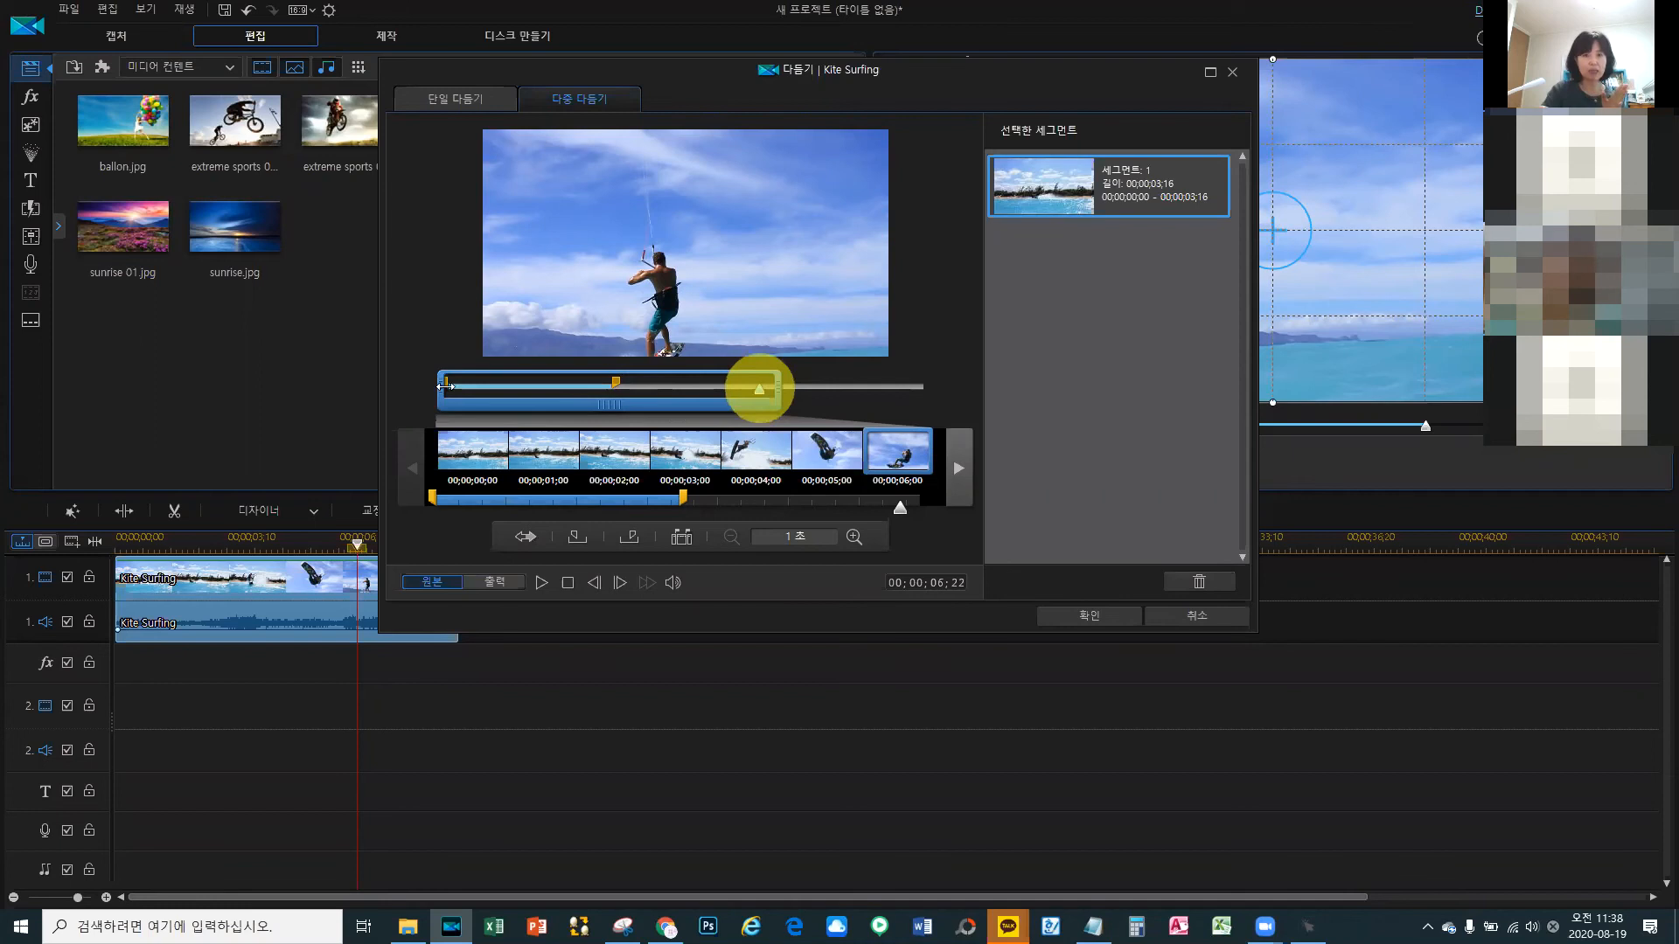
pyautogui.click(536, 408)
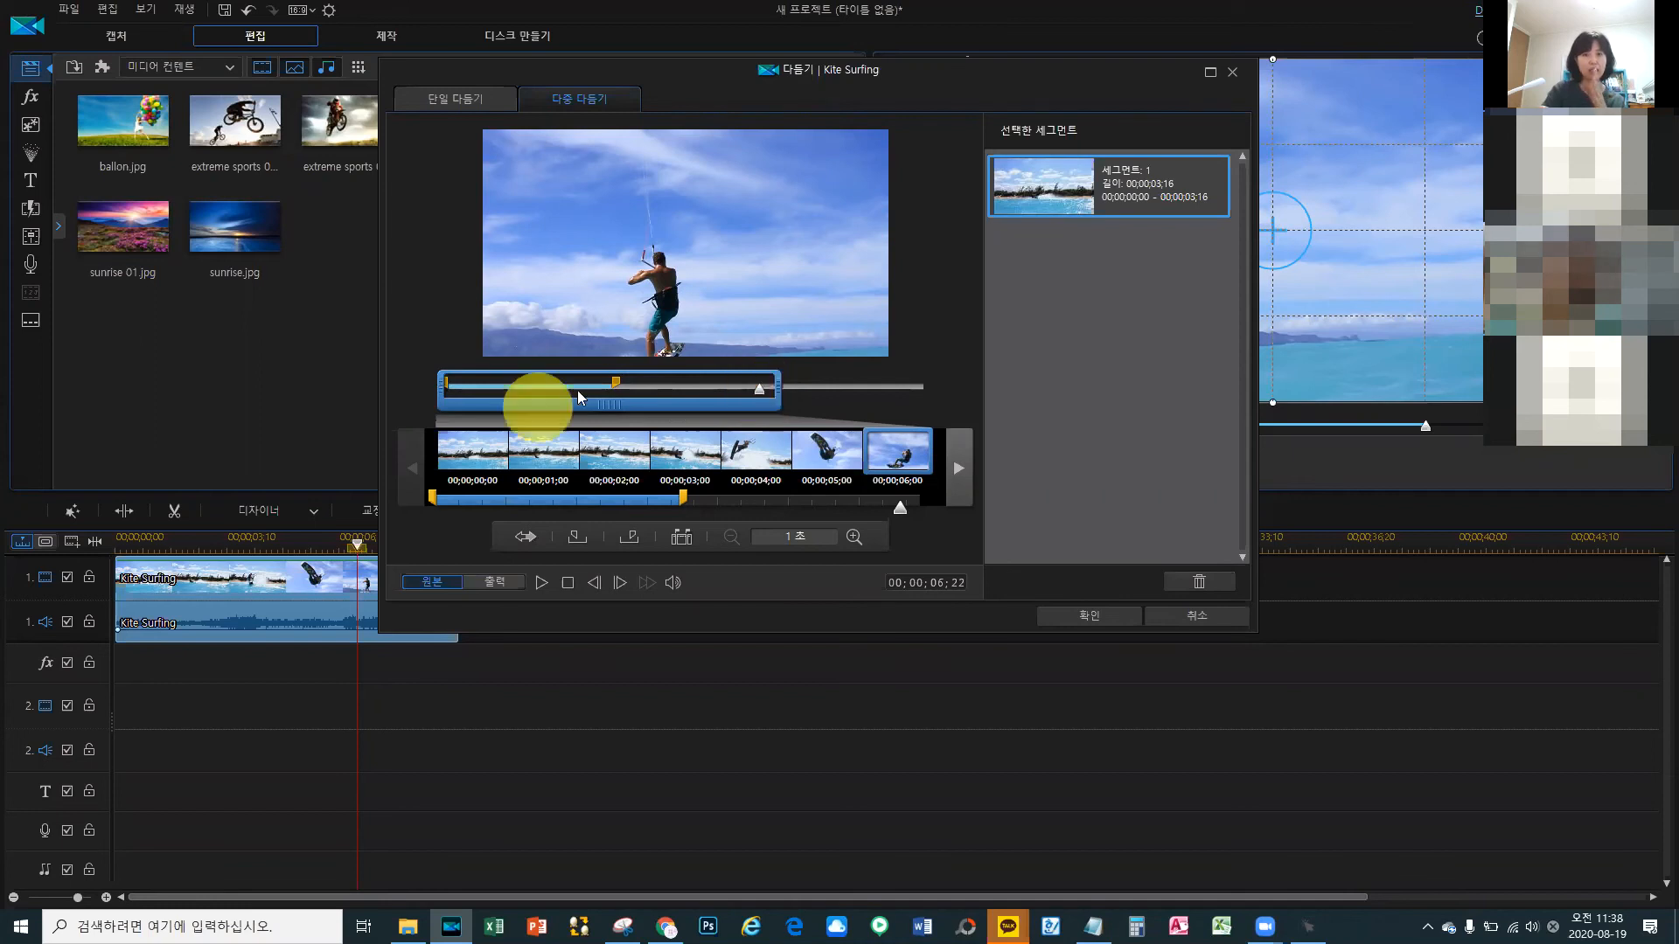
pyautogui.click(772, 416)
pyautogui.click(760, 390)
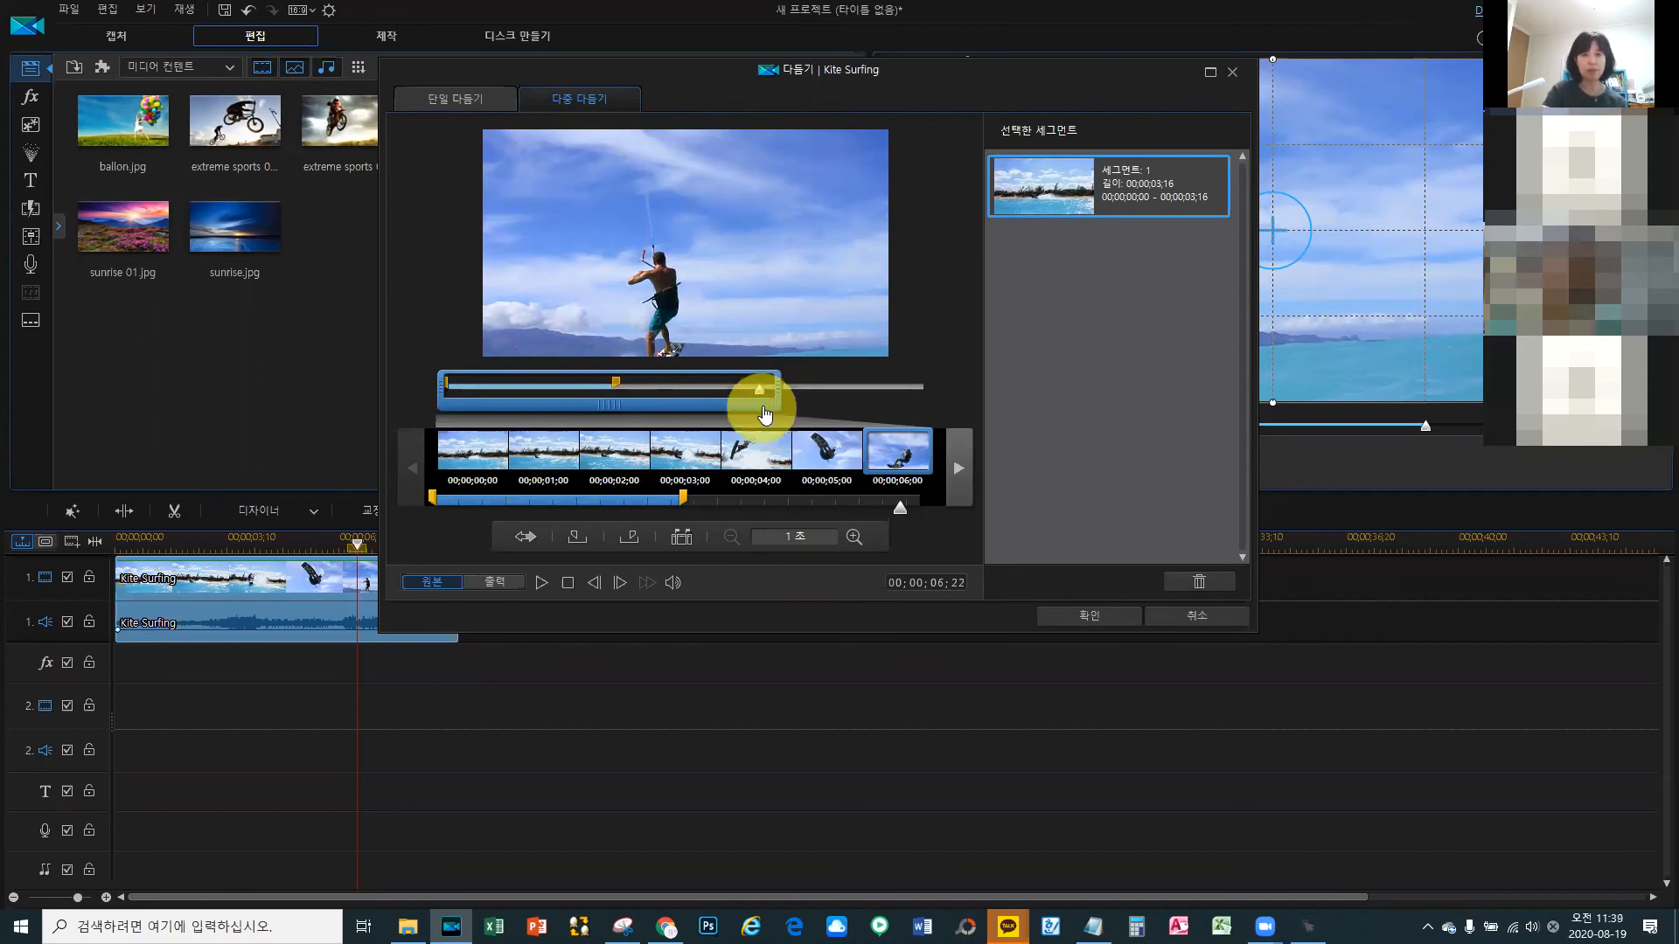
pyautogui.click(757, 392)
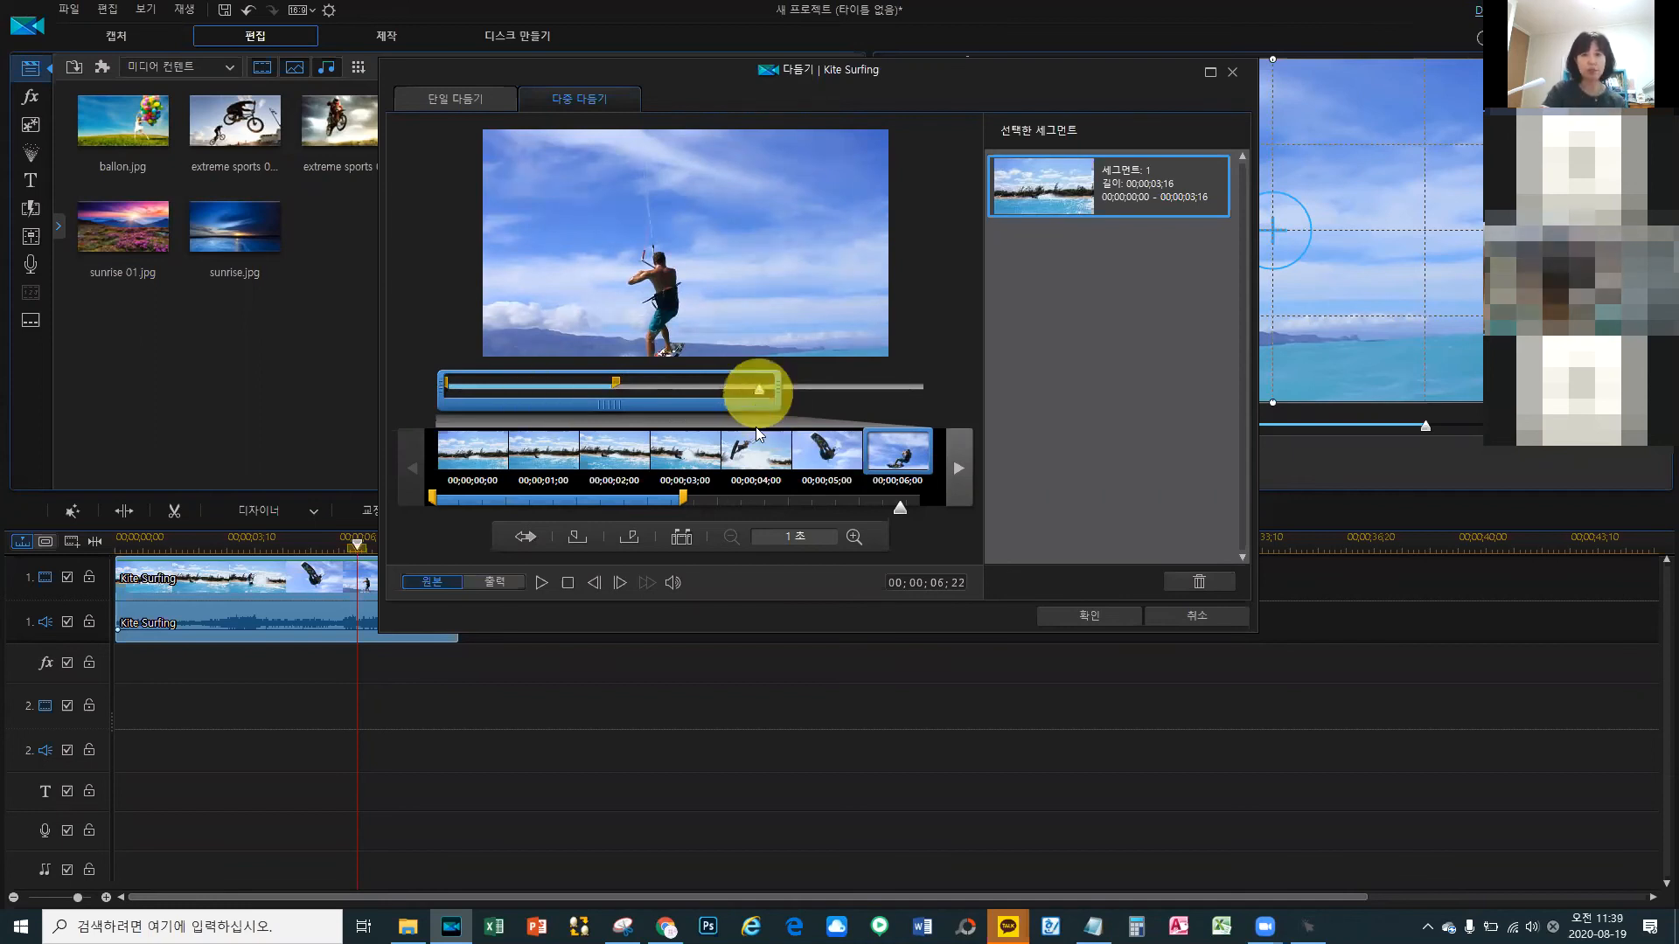
pyautogui.click(573, 537)
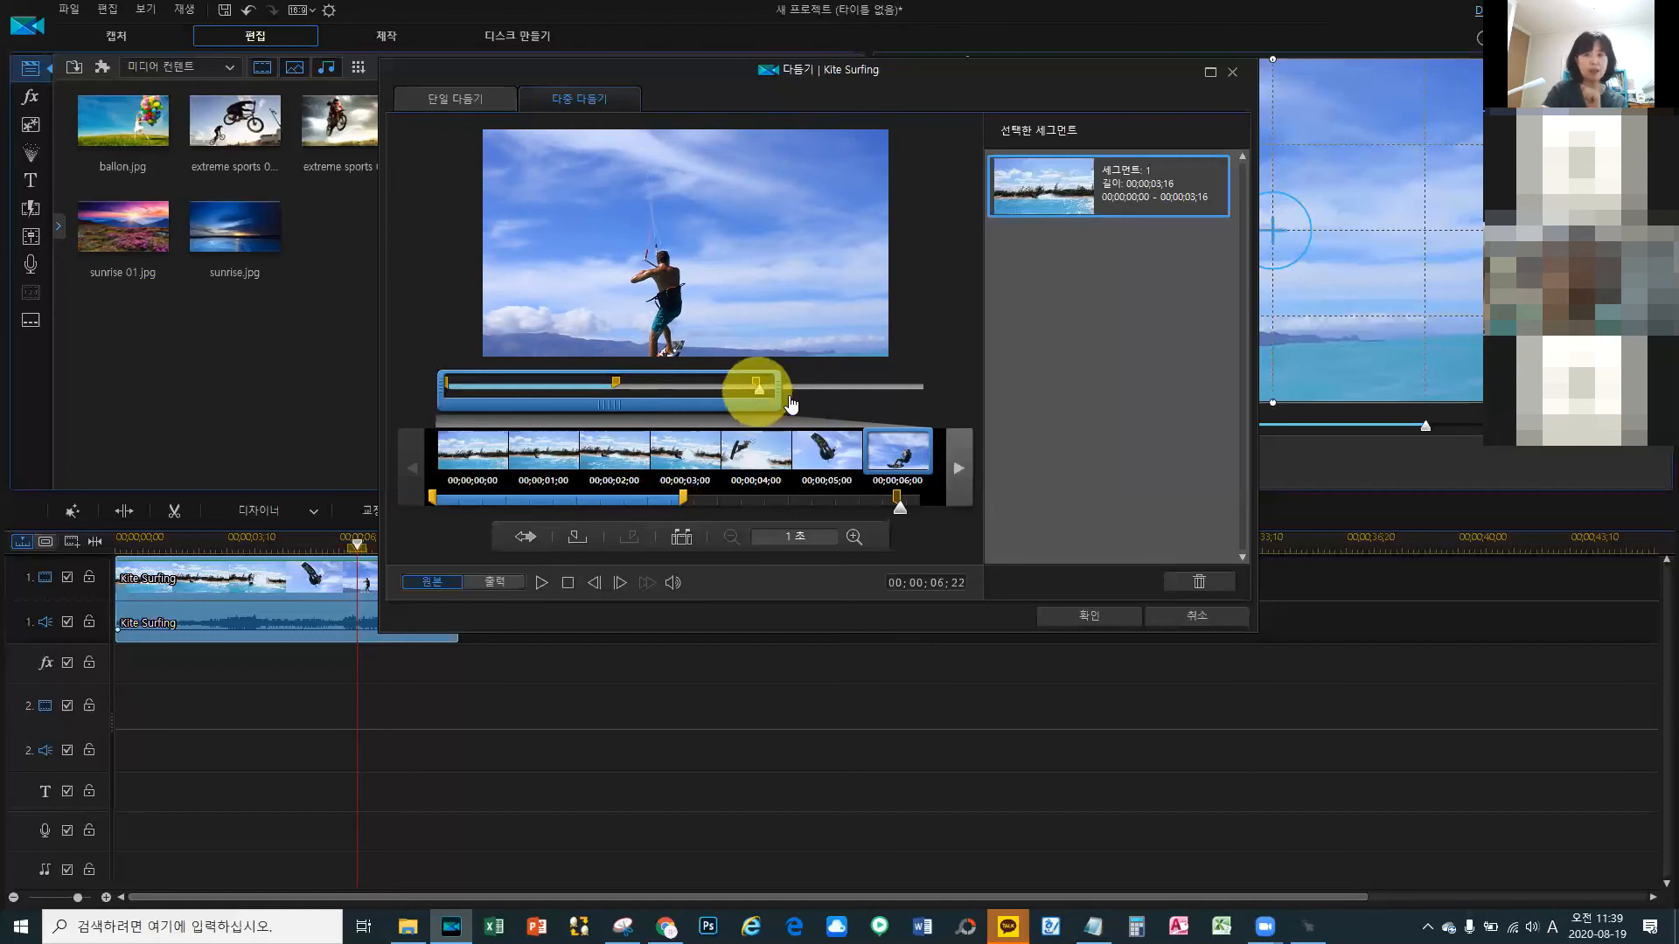
# Step: Complete the second segment by setting its mark-out point at 00;00;10;01
pyautogui.click(910, 398)
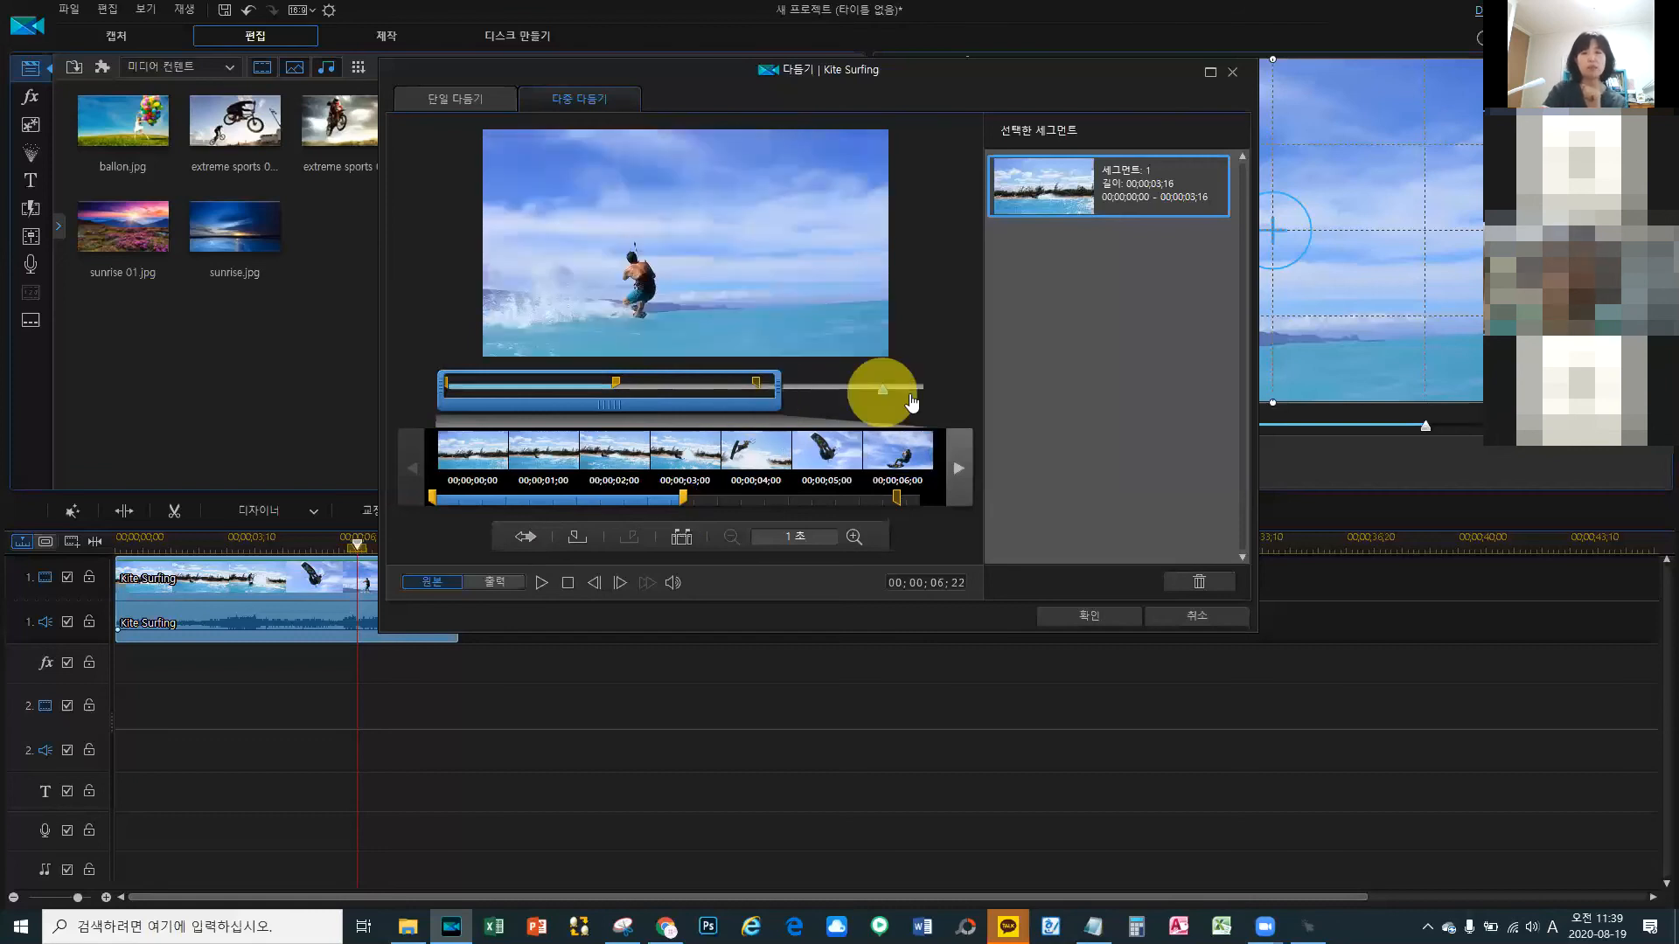
pyautogui.click(910, 395)
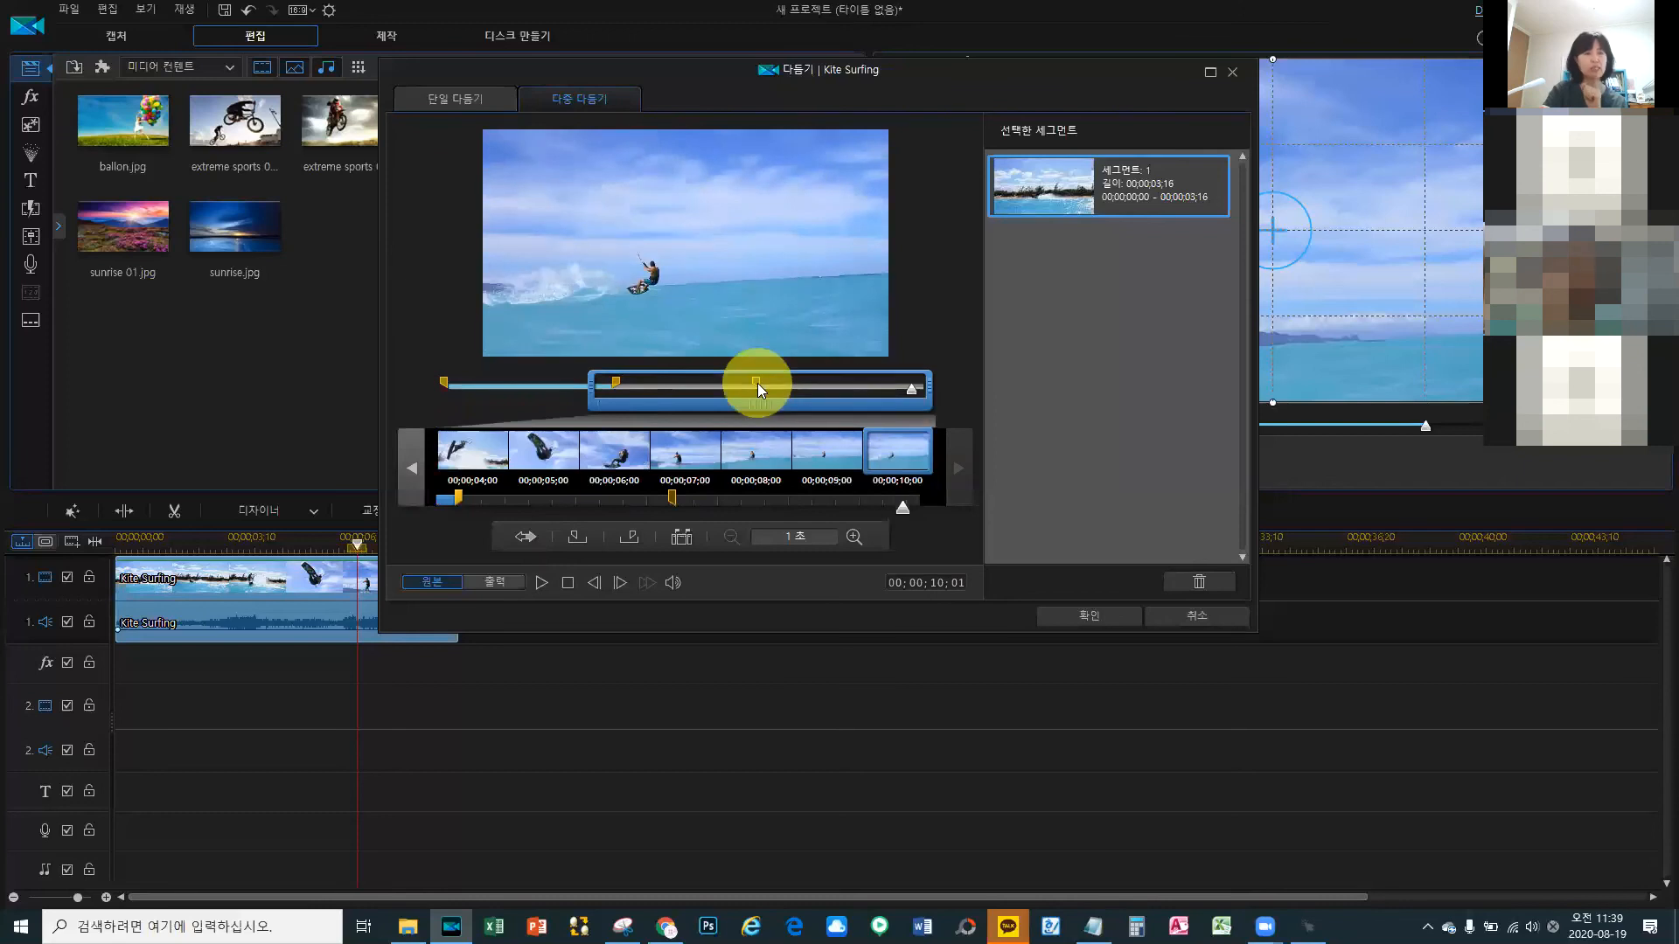
pyautogui.click(635, 537)
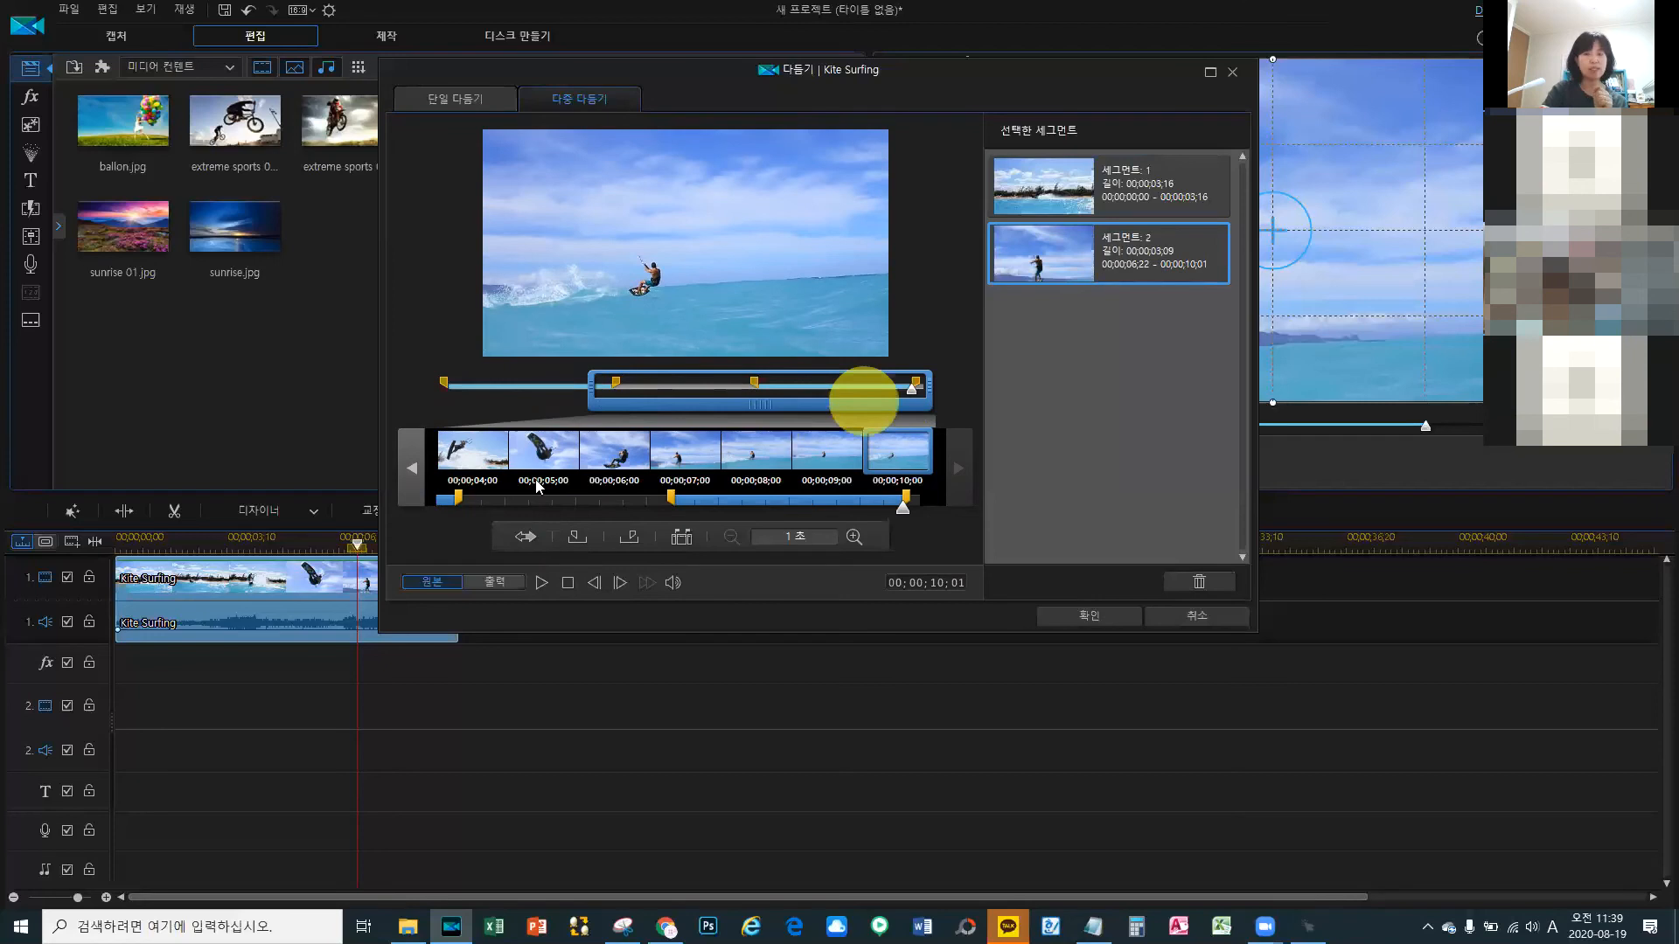
# Step: Check positions within the first and second segments, then cancel the multi trim
pyautogui.click(522, 386)
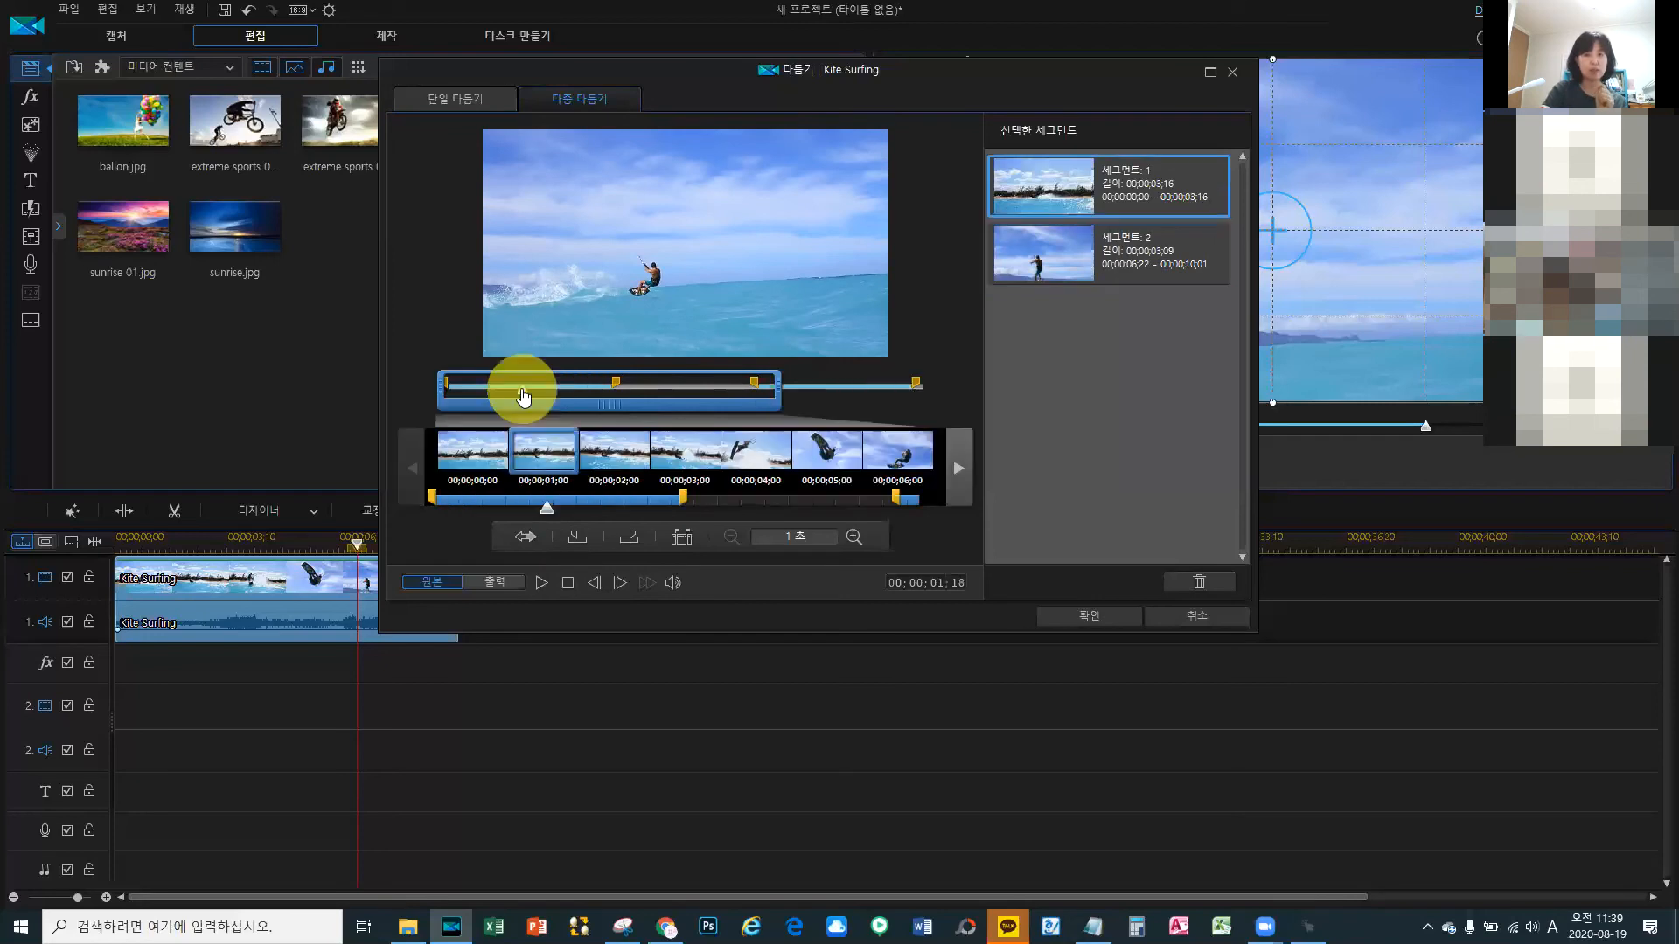
pyautogui.click(835, 396)
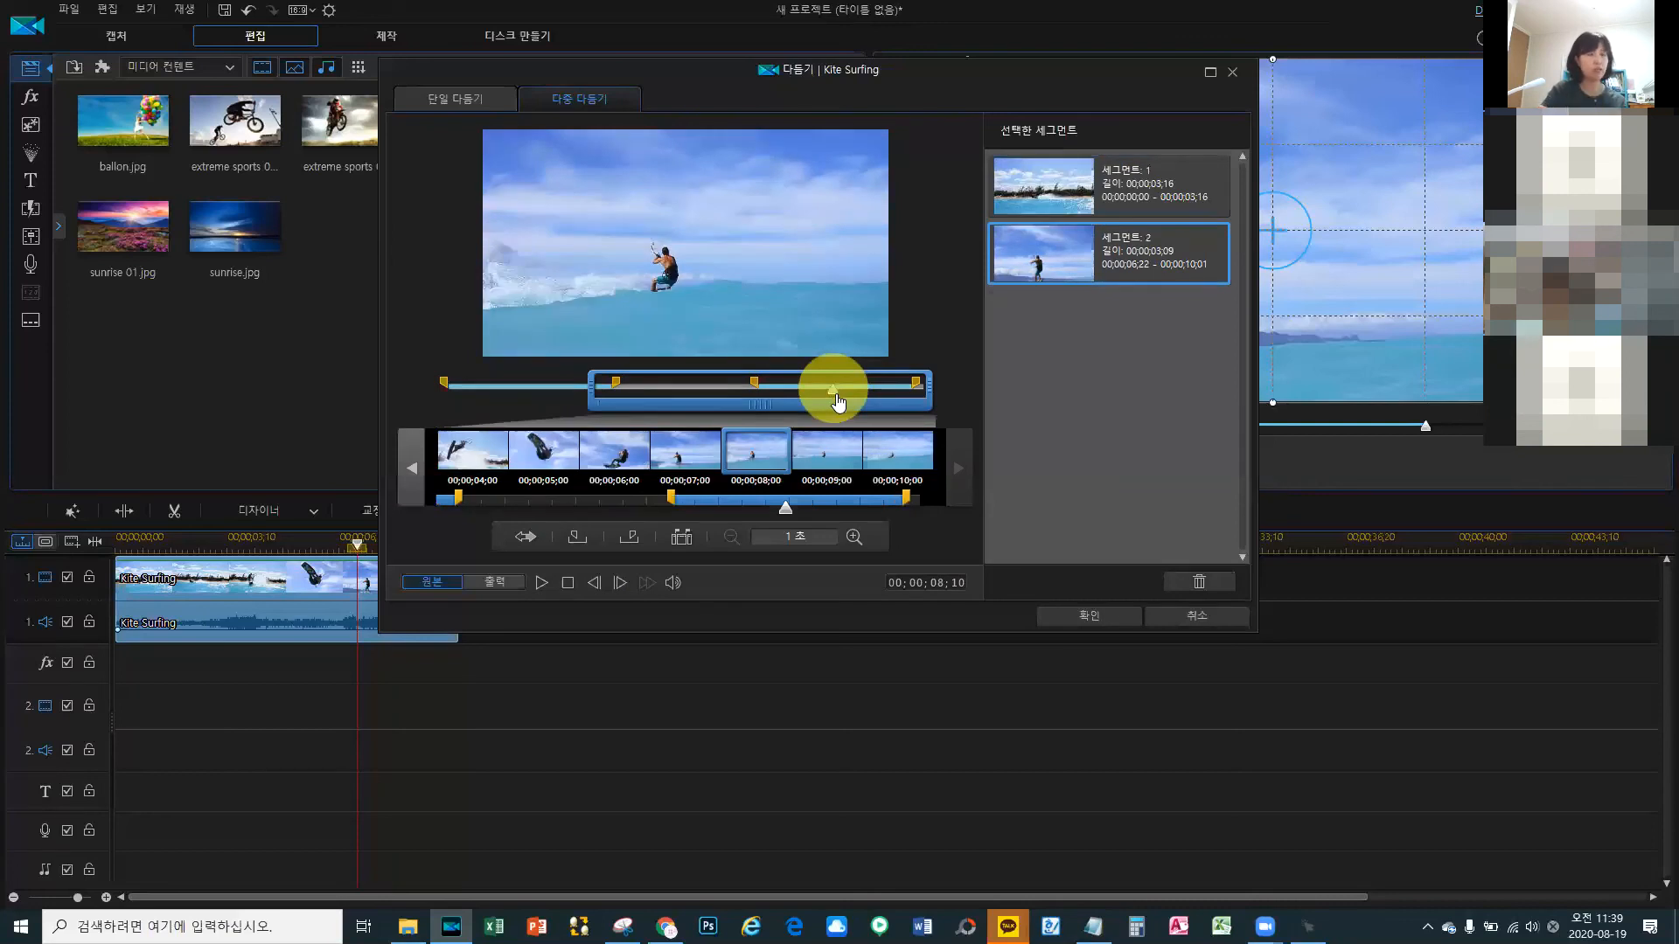
pyautogui.click(1211, 626)
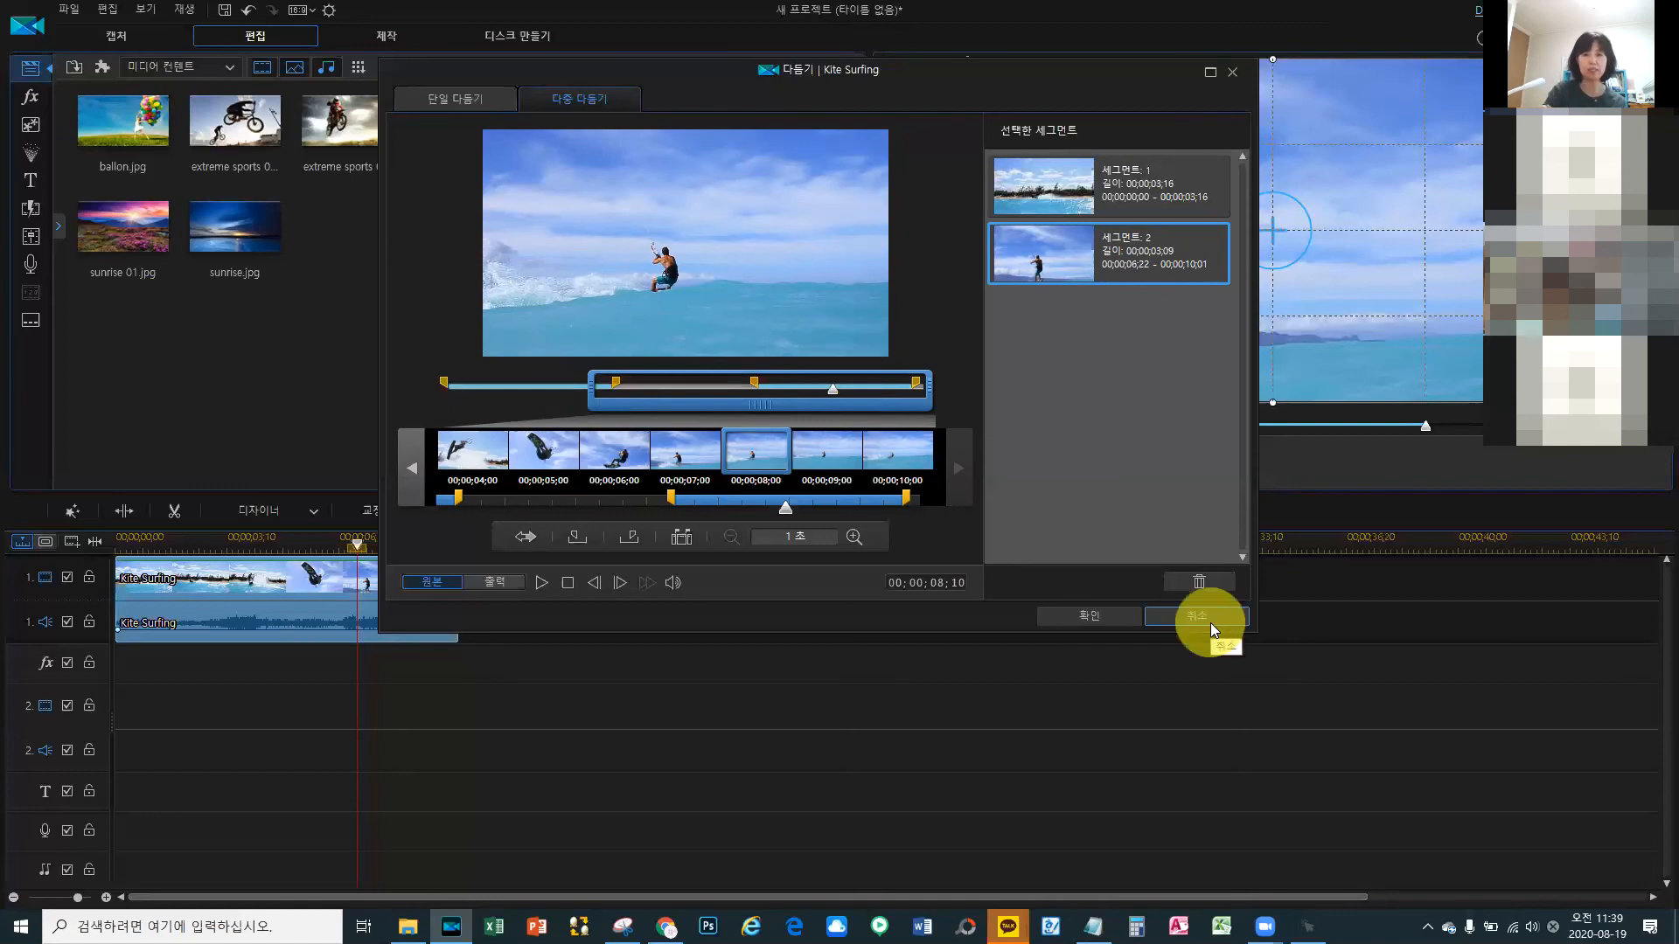
pyautogui.click(1209, 622)
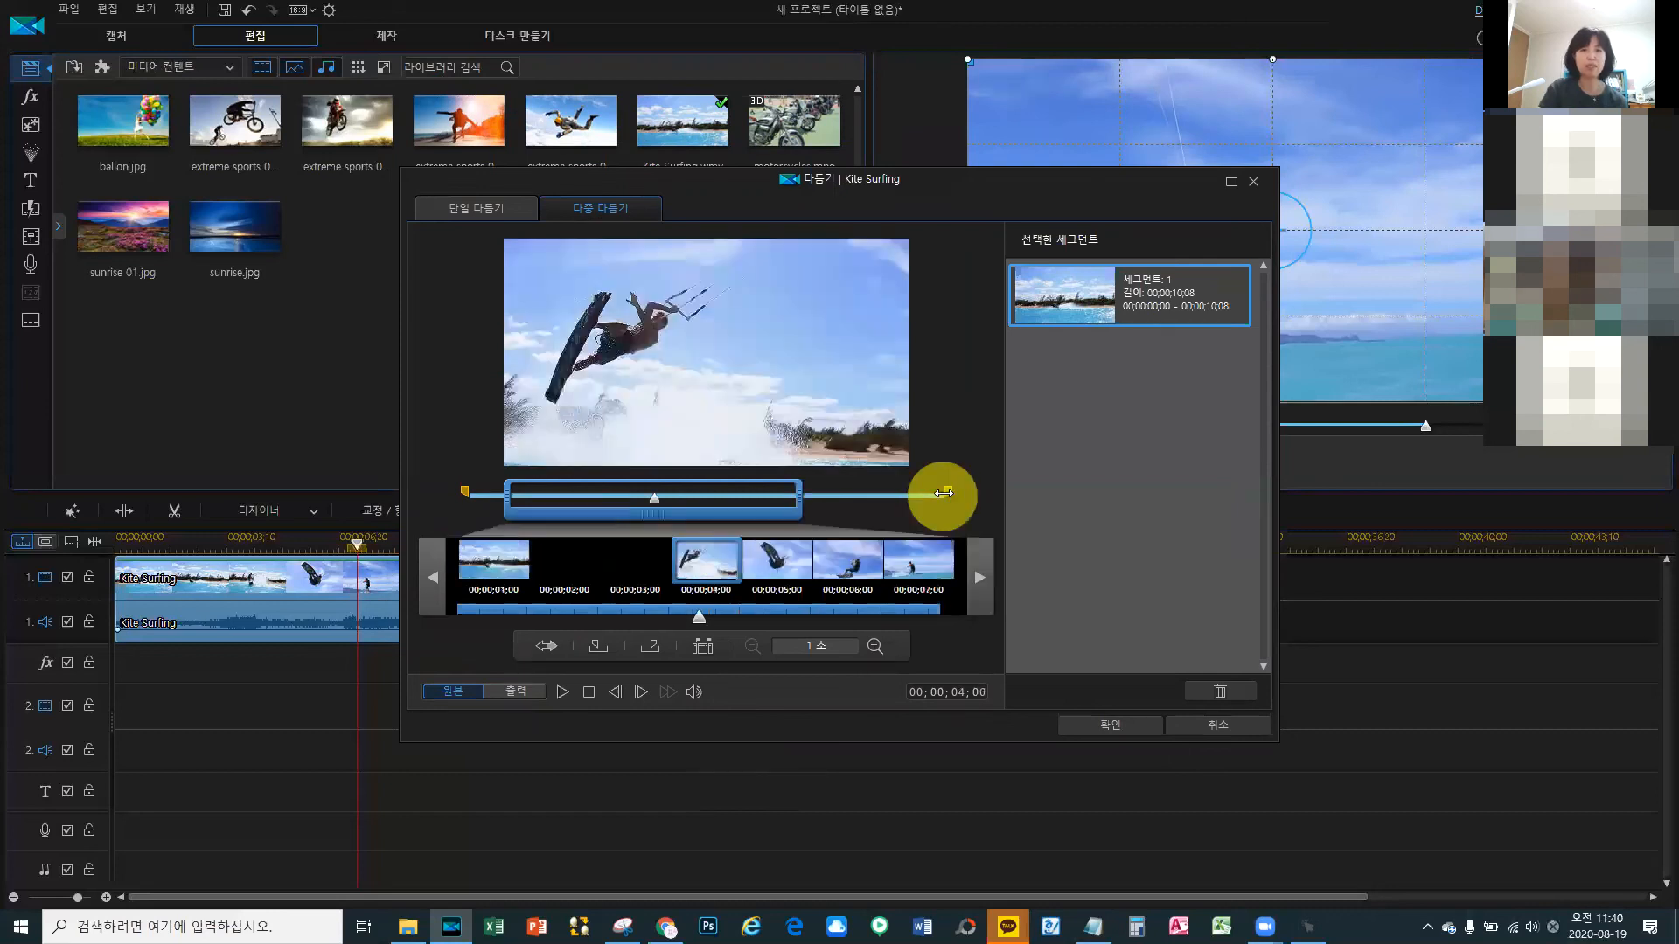
# Step: In the reopened multi trim of the Kite Surfing clip, set the first segment's mark-out point to 00;00;03;11
pyautogui.click(622, 490)
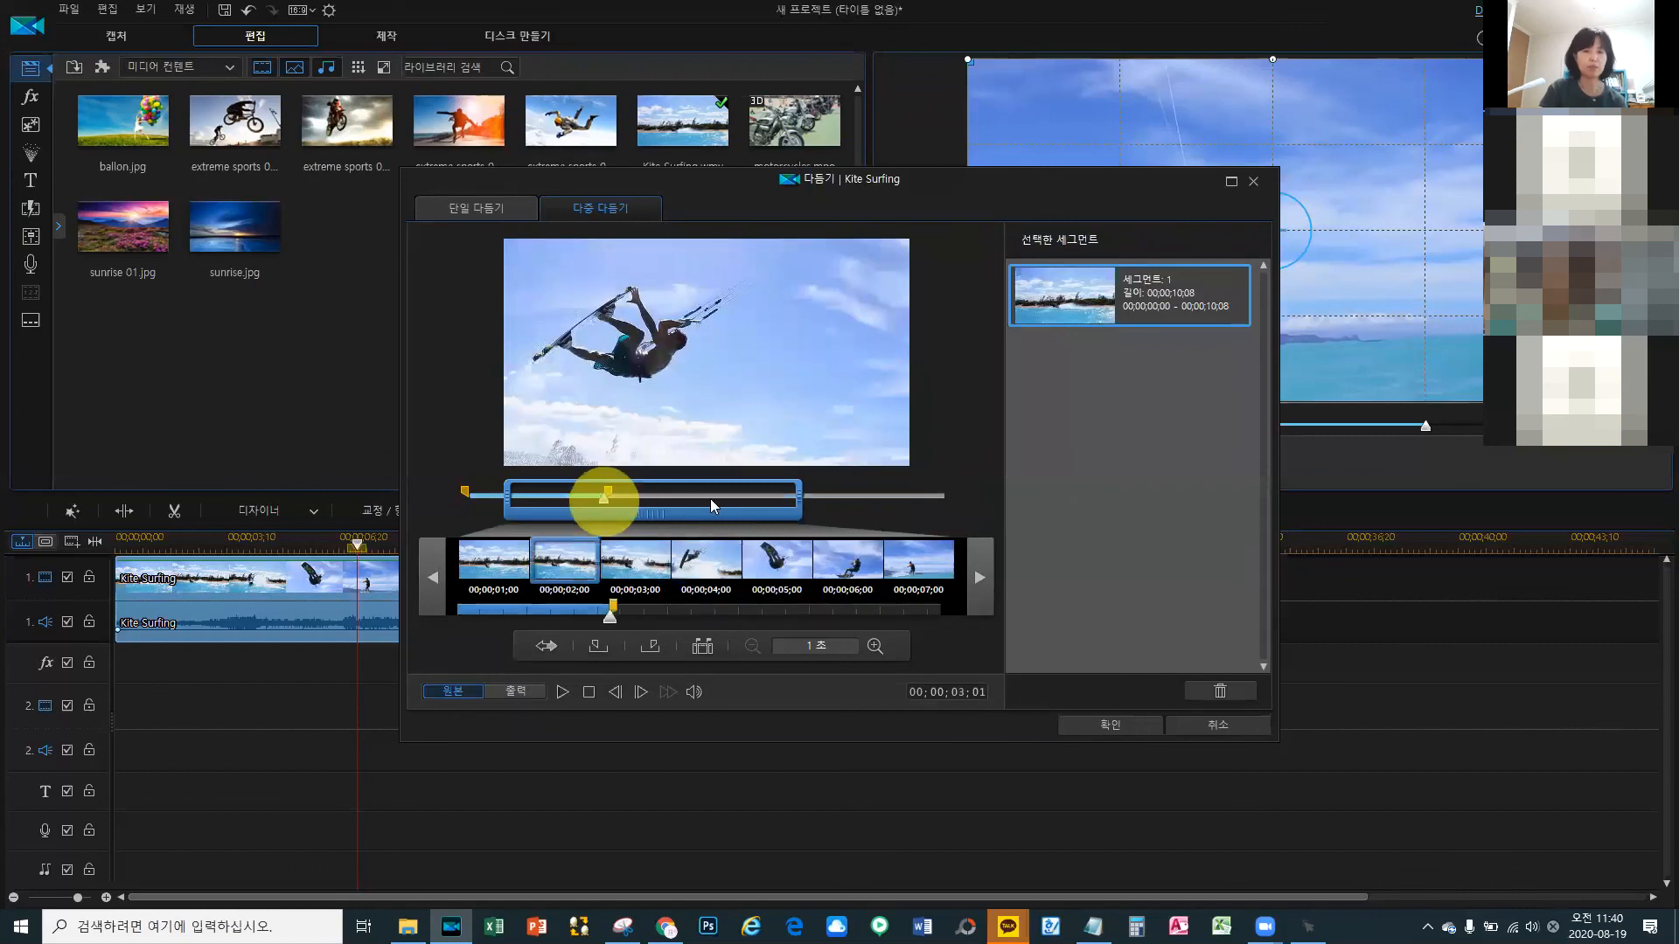
pyautogui.moveTo(604, 502); pyautogui.dragTo(628, 492)
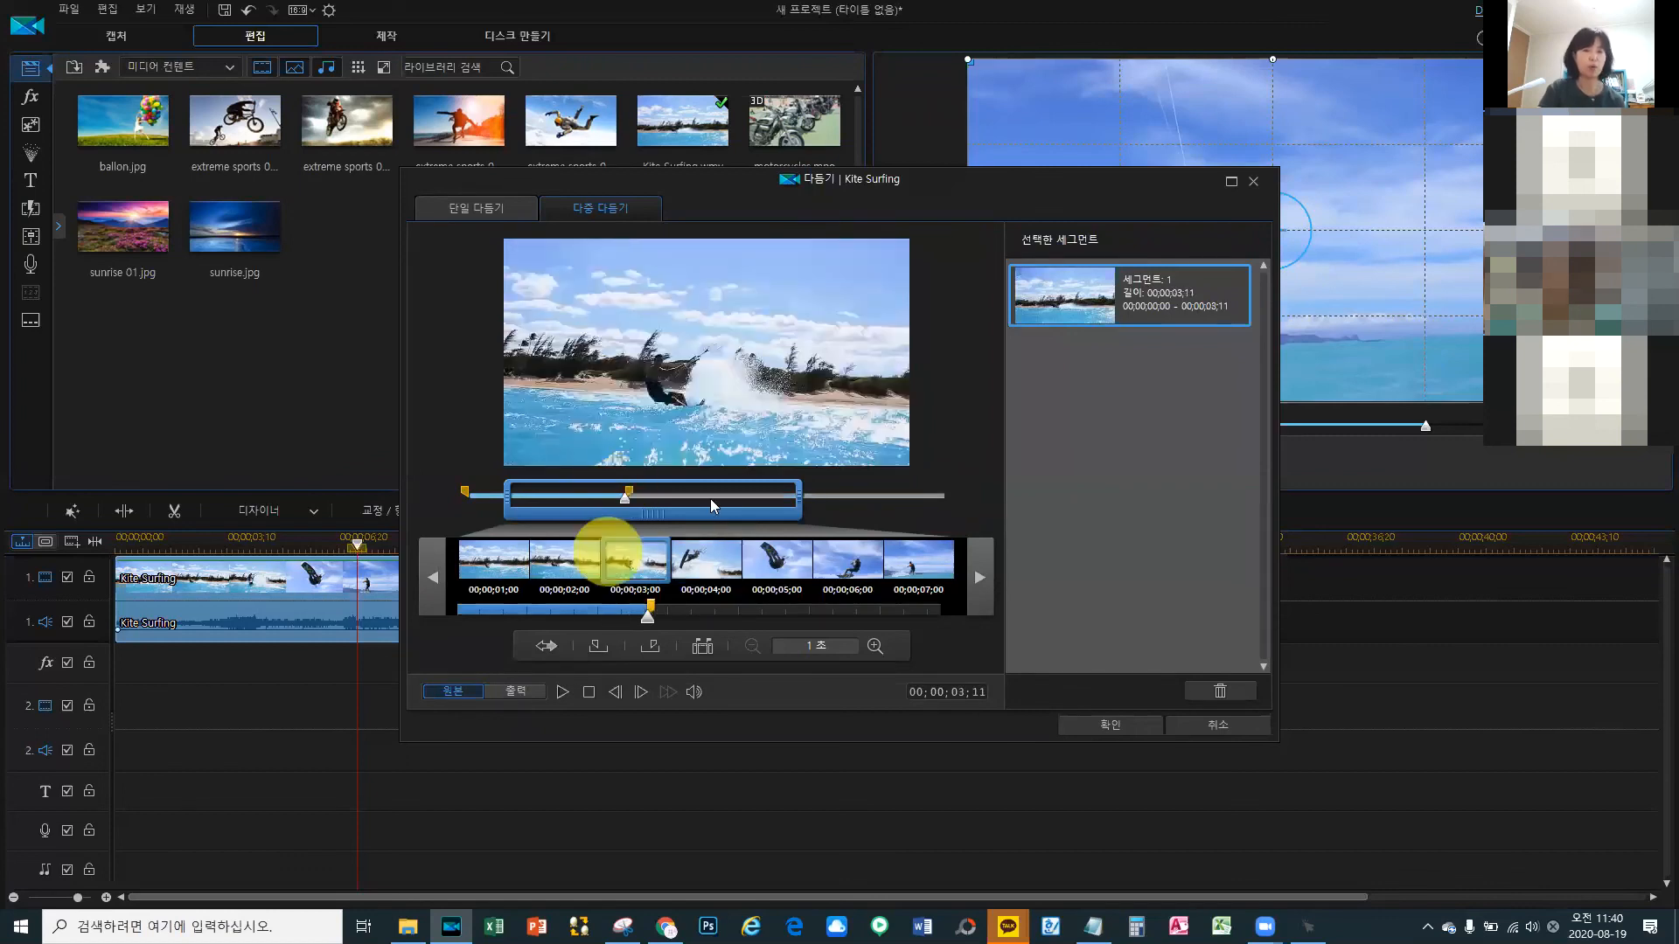
# Step: Add a second segment to the Kite Surfing multi trim, with mark-in at 00;00;06;05 and mark-out at 00;00;09;12
pyautogui.click(710, 500)
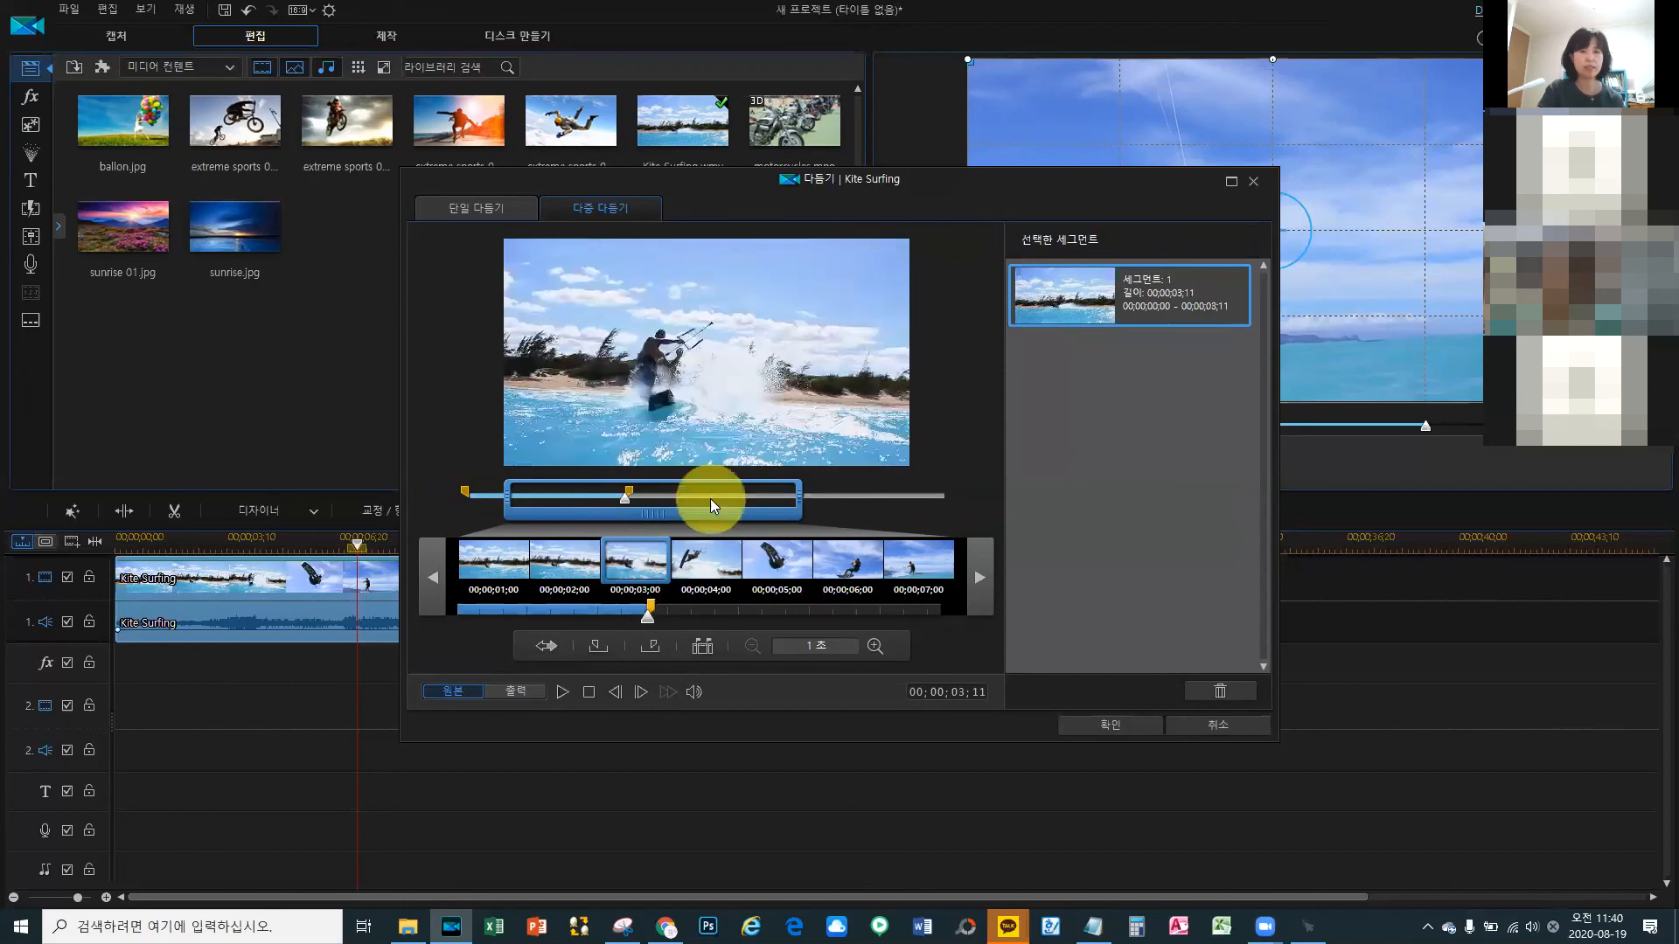
pyautogui.click(628, 495)
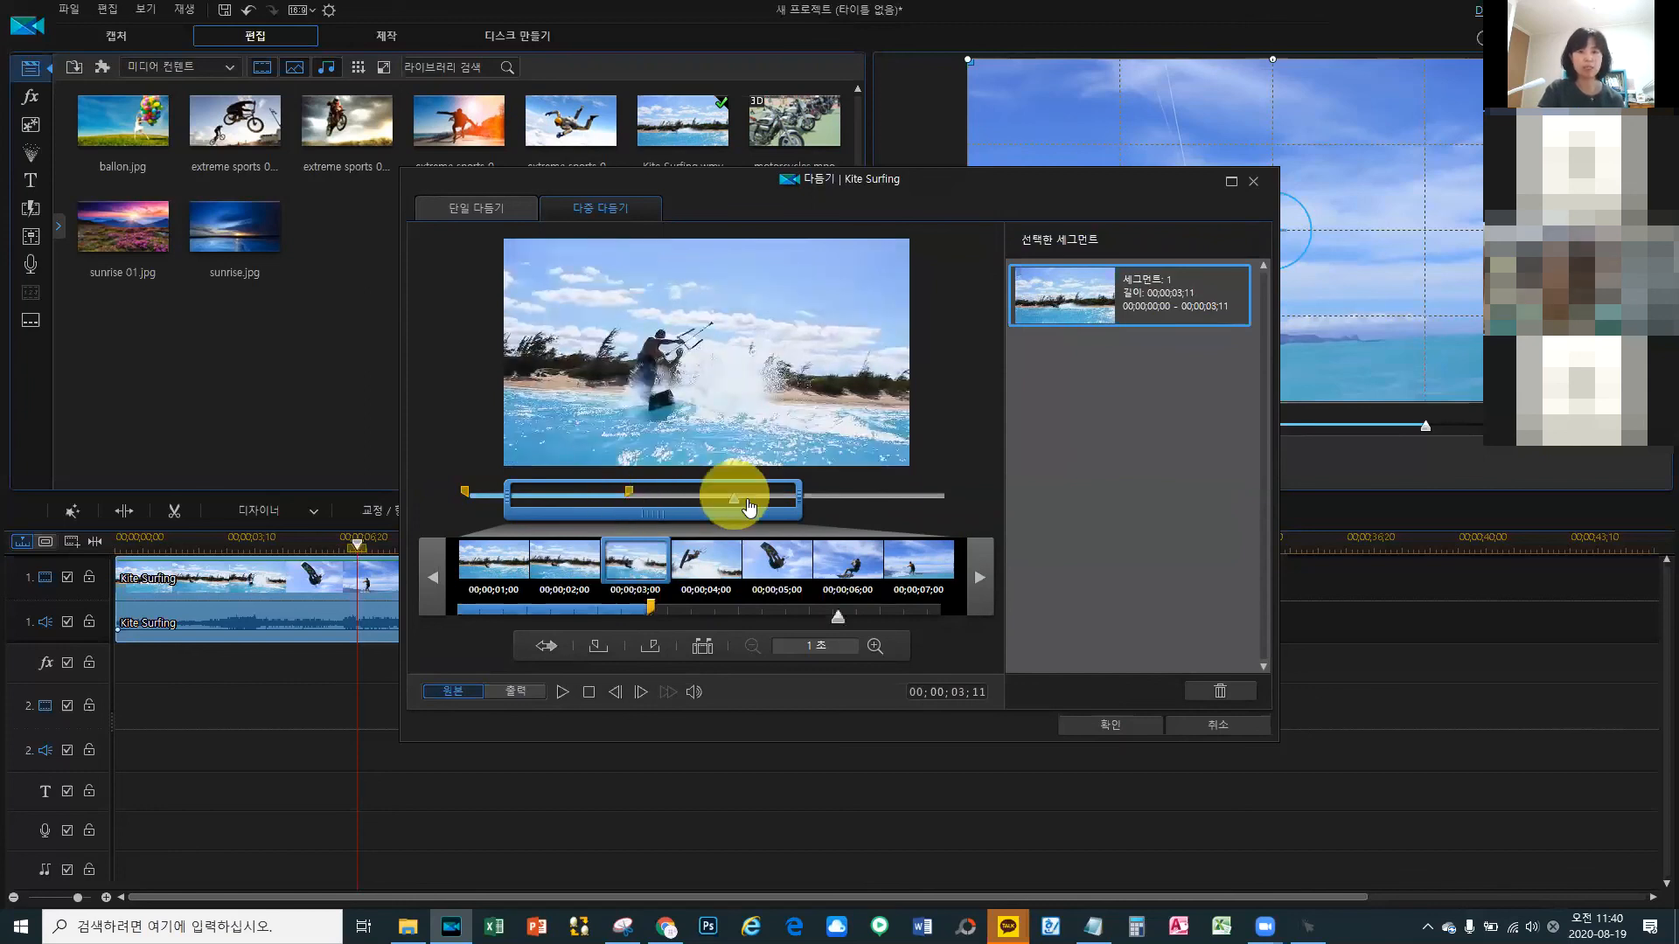
pyautogui.moveTo(735, 498); pyautogui.dragTo(746, 499)
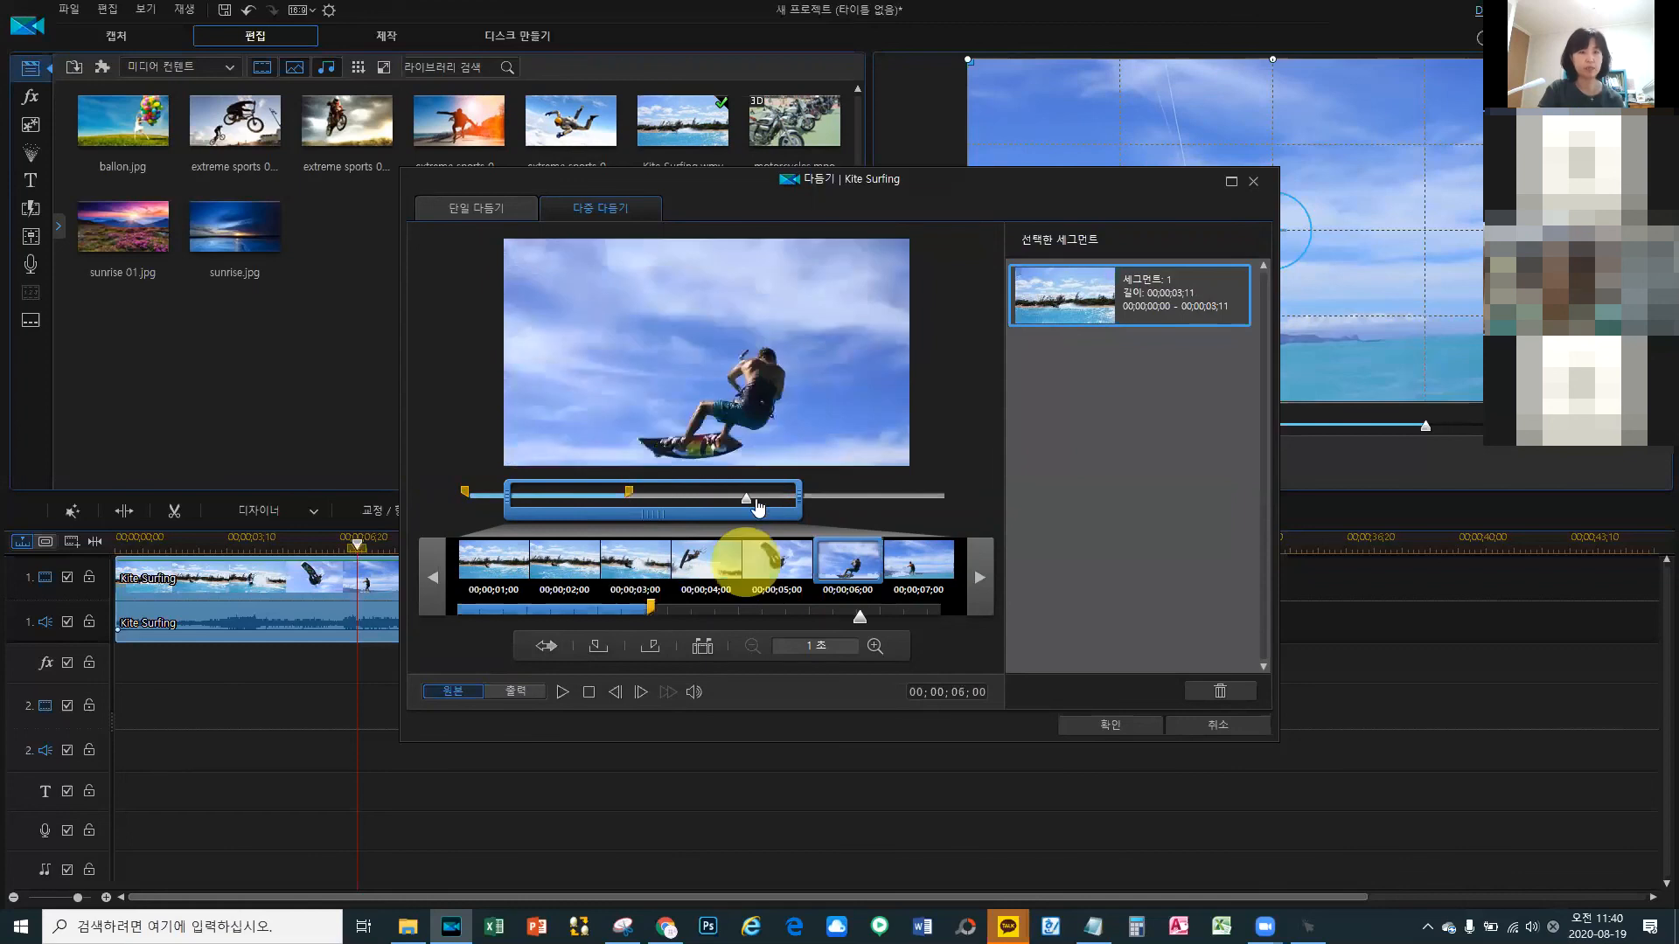
pyautogui.moveTo(758, 507); pyautogui.dragTo(765, 508)
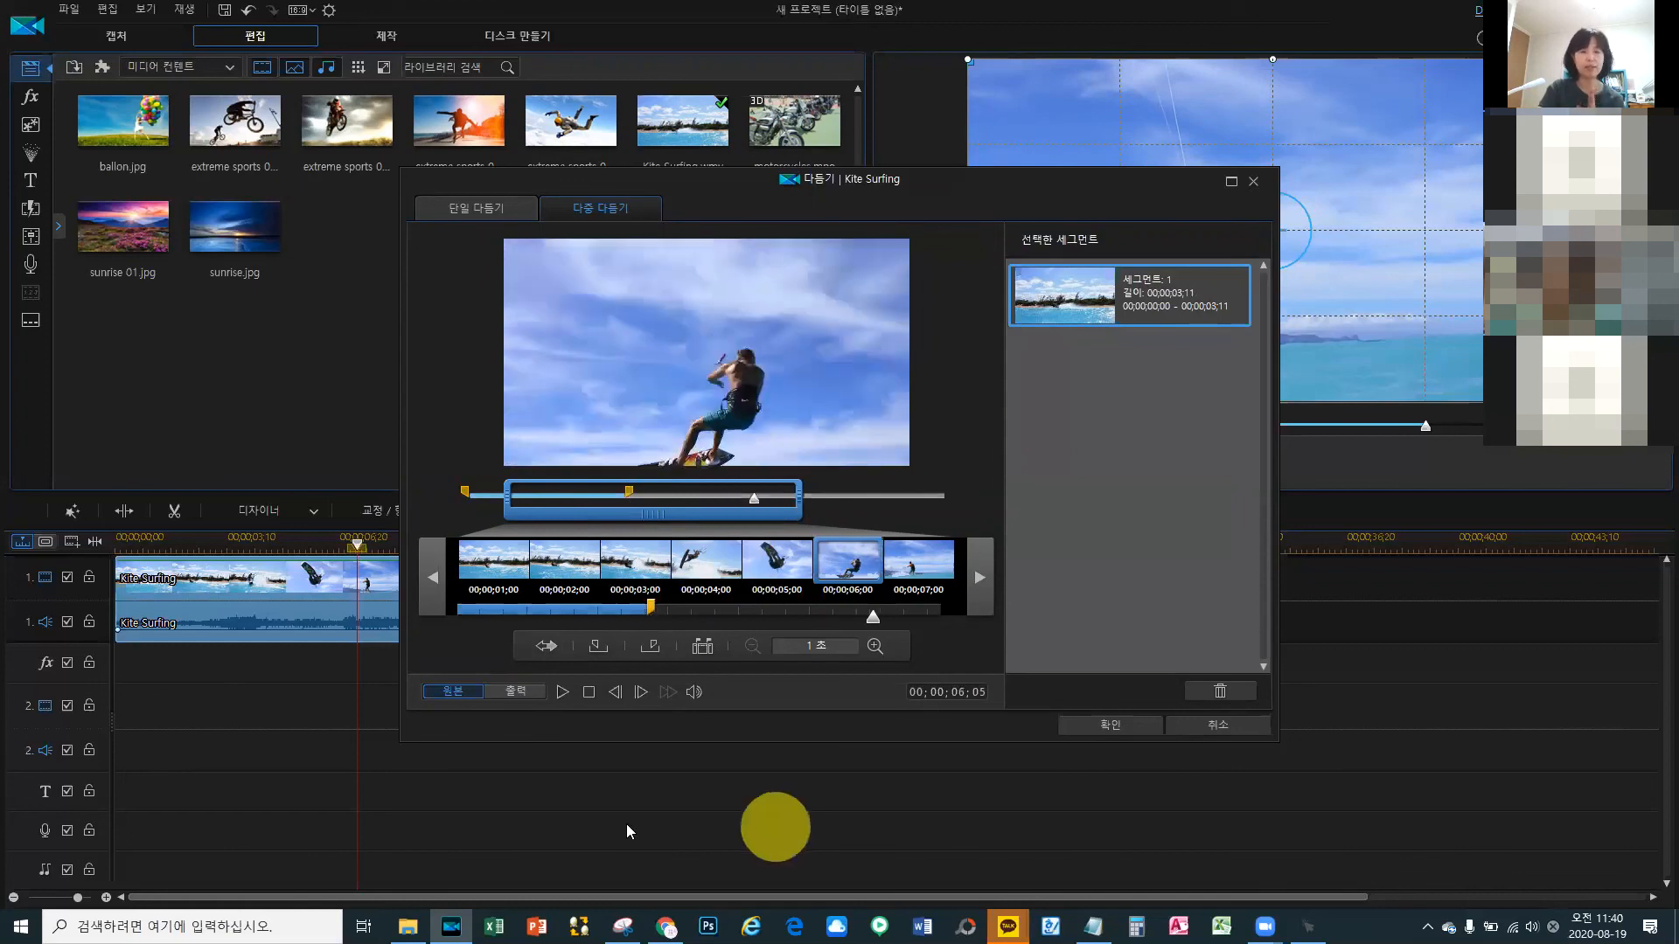
pyautogui.click(600, 656)
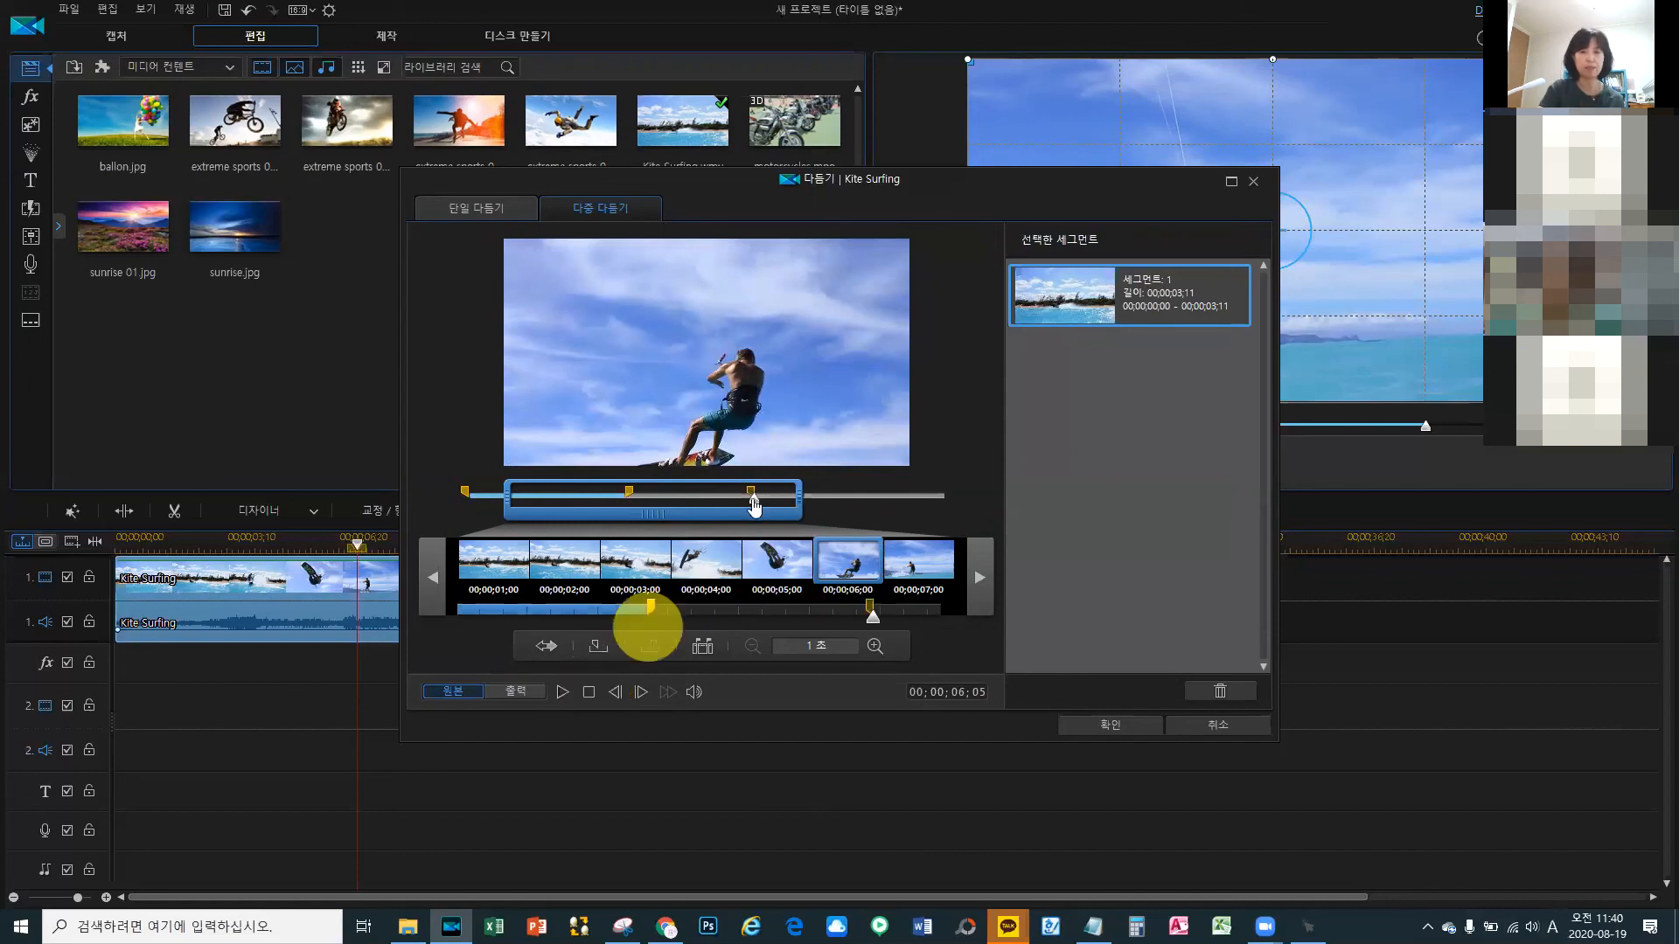
pyautogui.moveTo(754, 497); pyautogui.dragTo(903, 498)
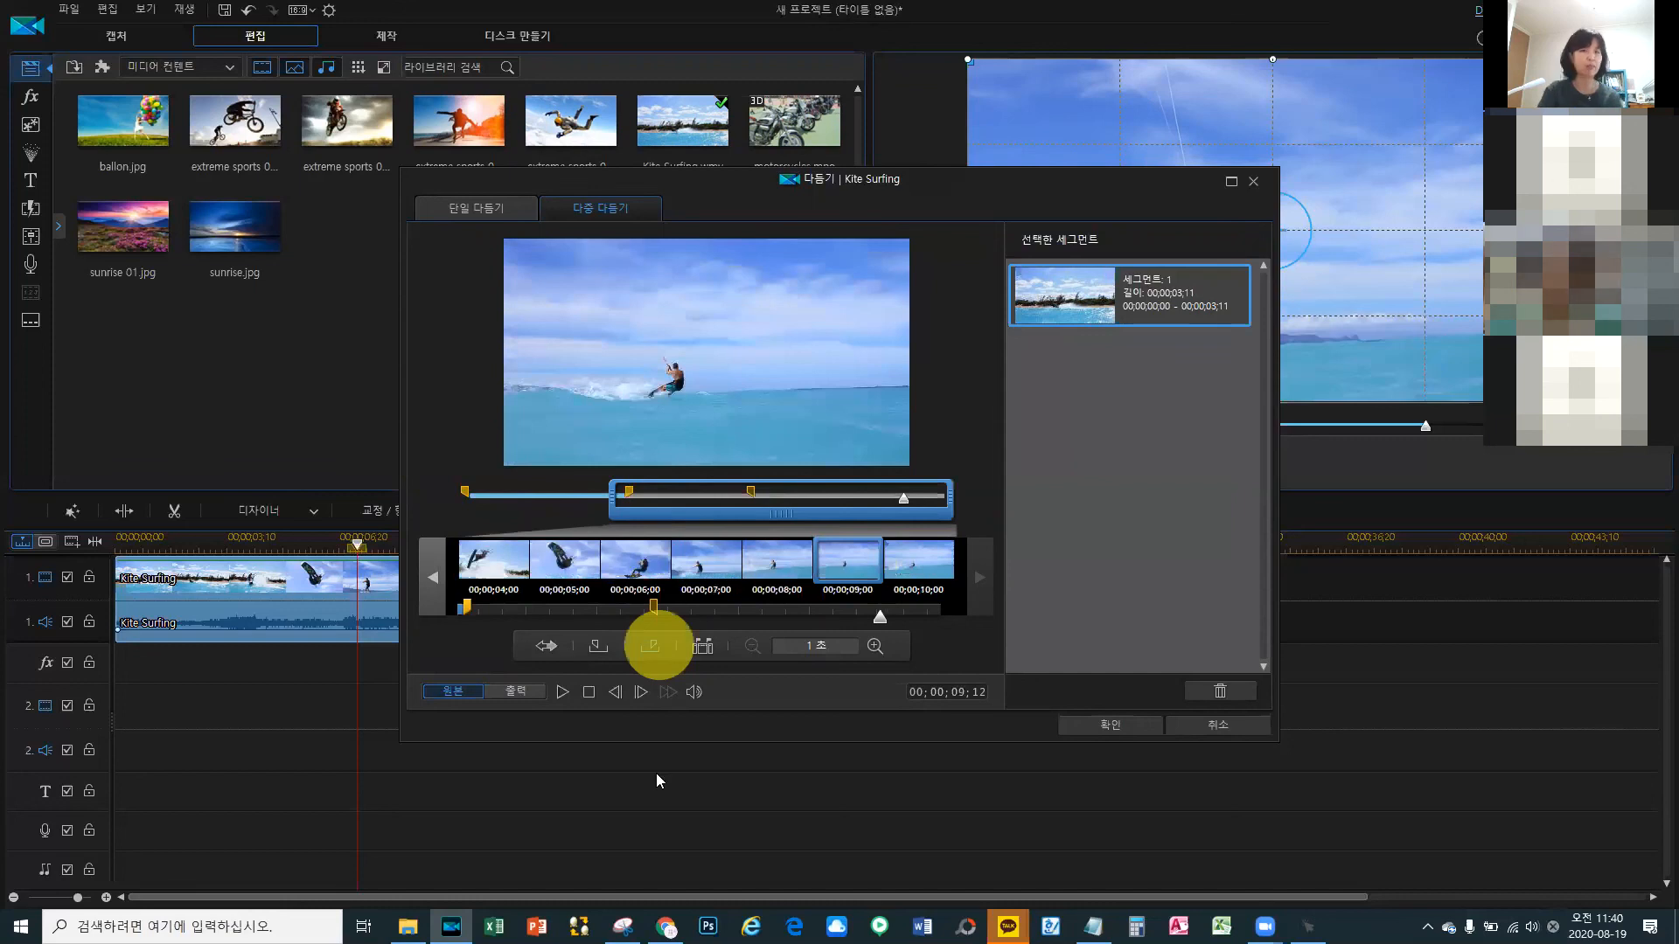
pyautogui.click(656, 646)
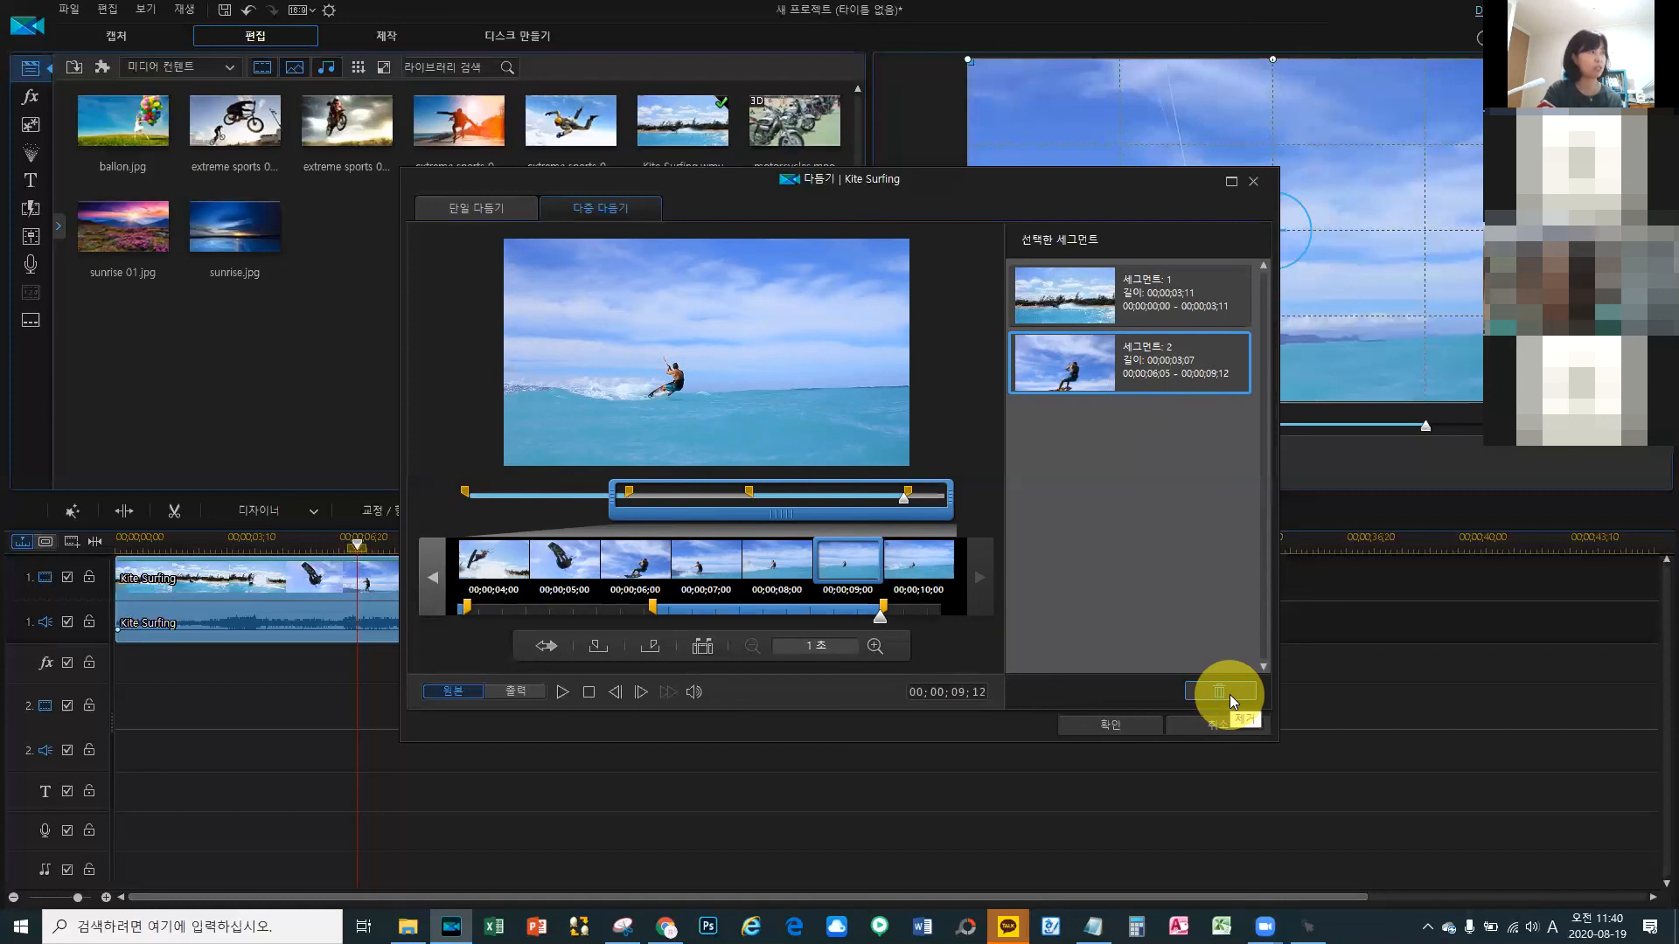
# Step: Check both selected segments in the multi trim and apply the trim to the timeline
pyautogui.click(1206, 292)
pyautogui.click(1197, 368)
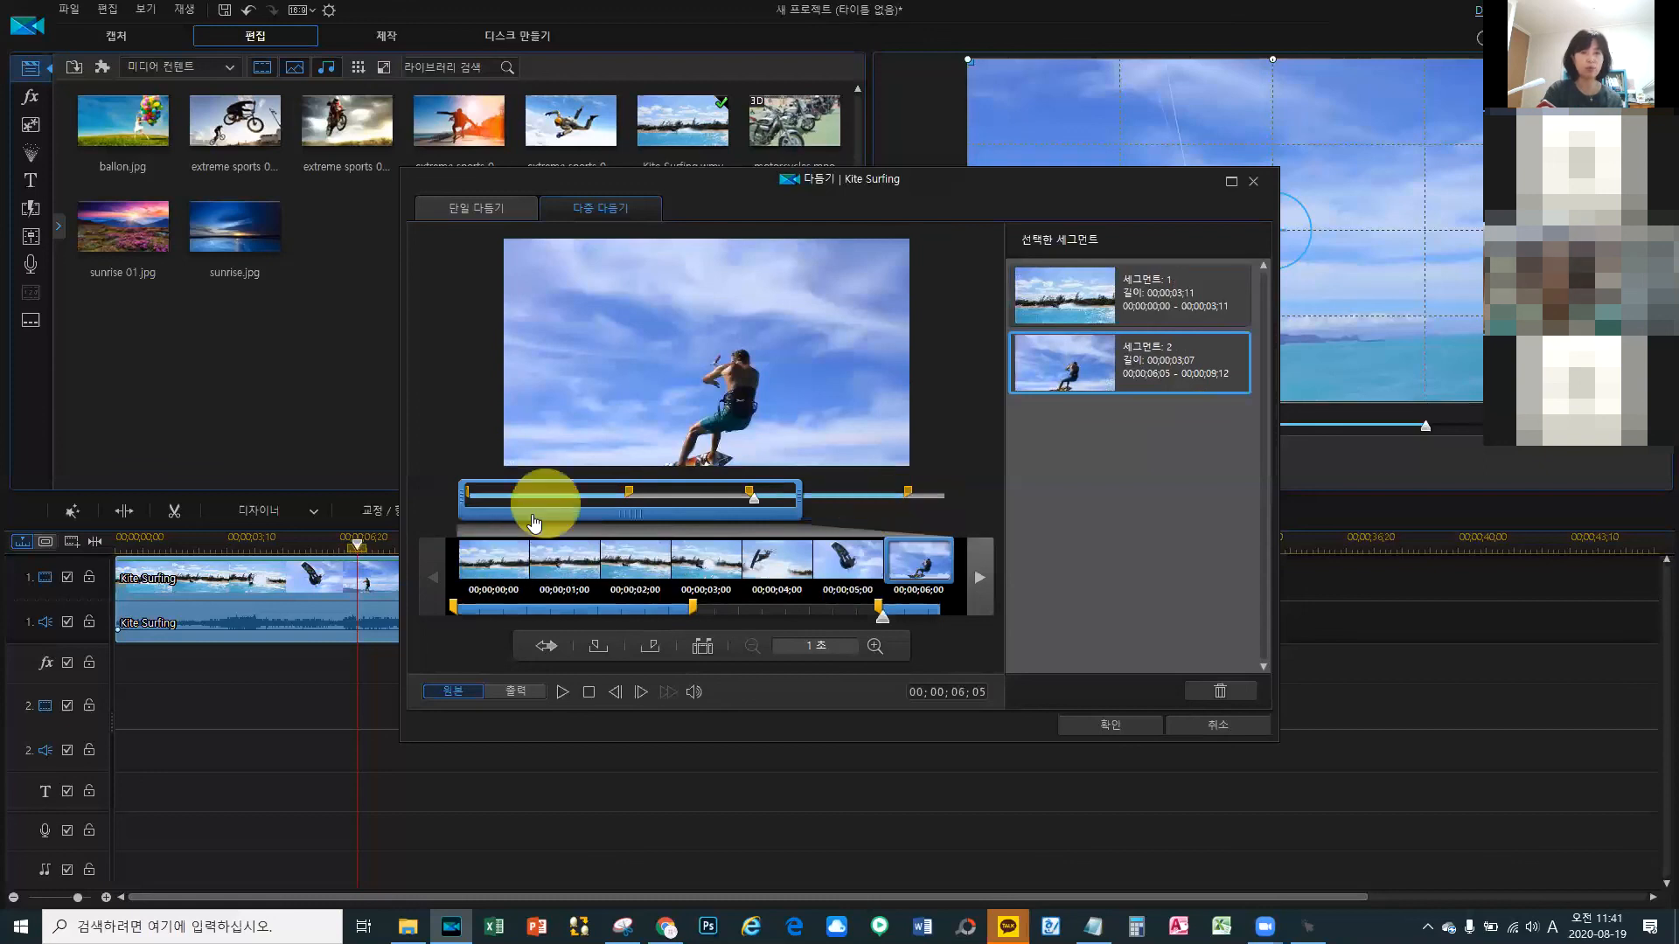
pyautogui.click(544, 496)
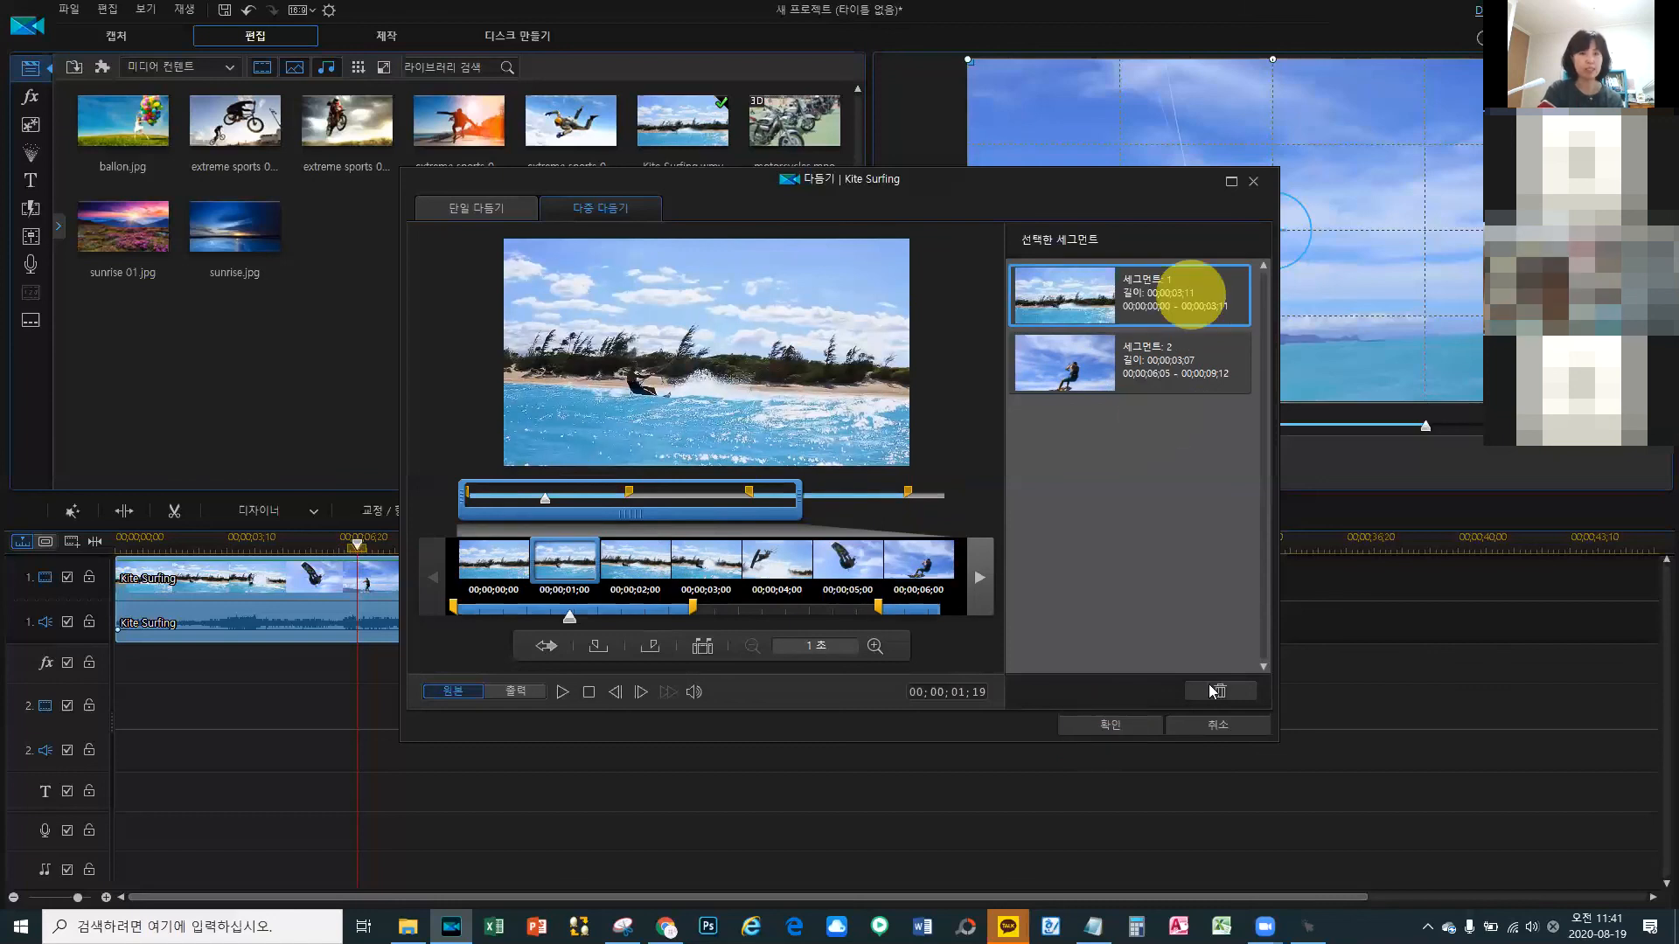
pyautogui.click(1103, 725)
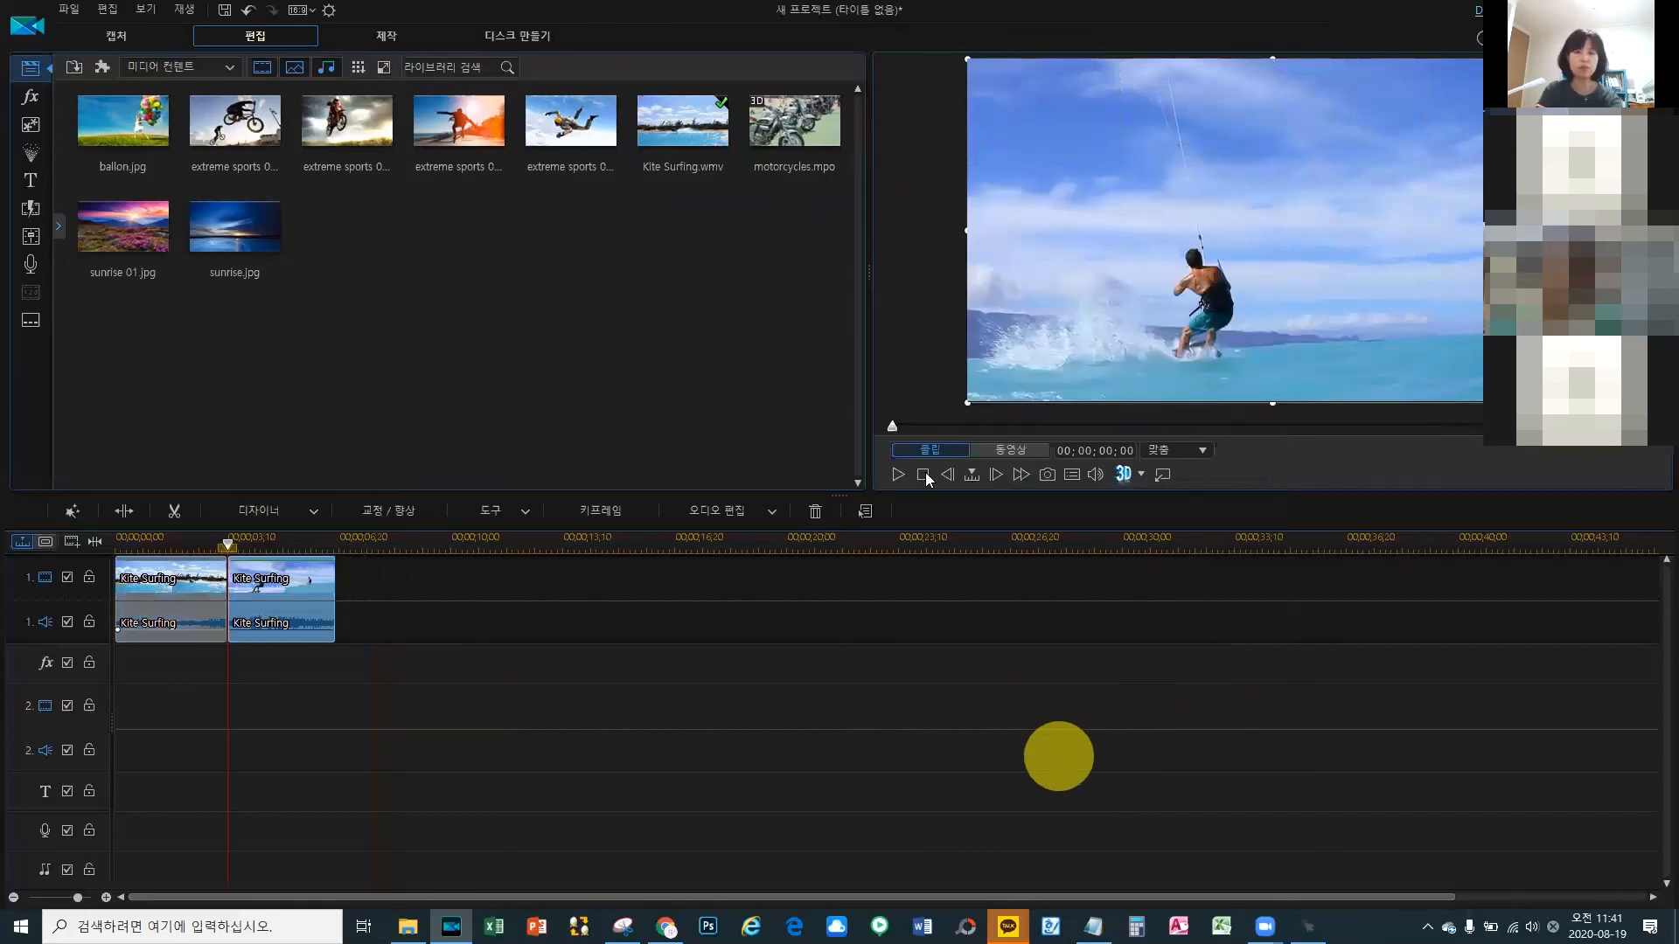
# Step: Preview the trimmed timeline from its beginning in movie mode
pyautogui.click(1009, 450)
pyautogui.click(922, 475)
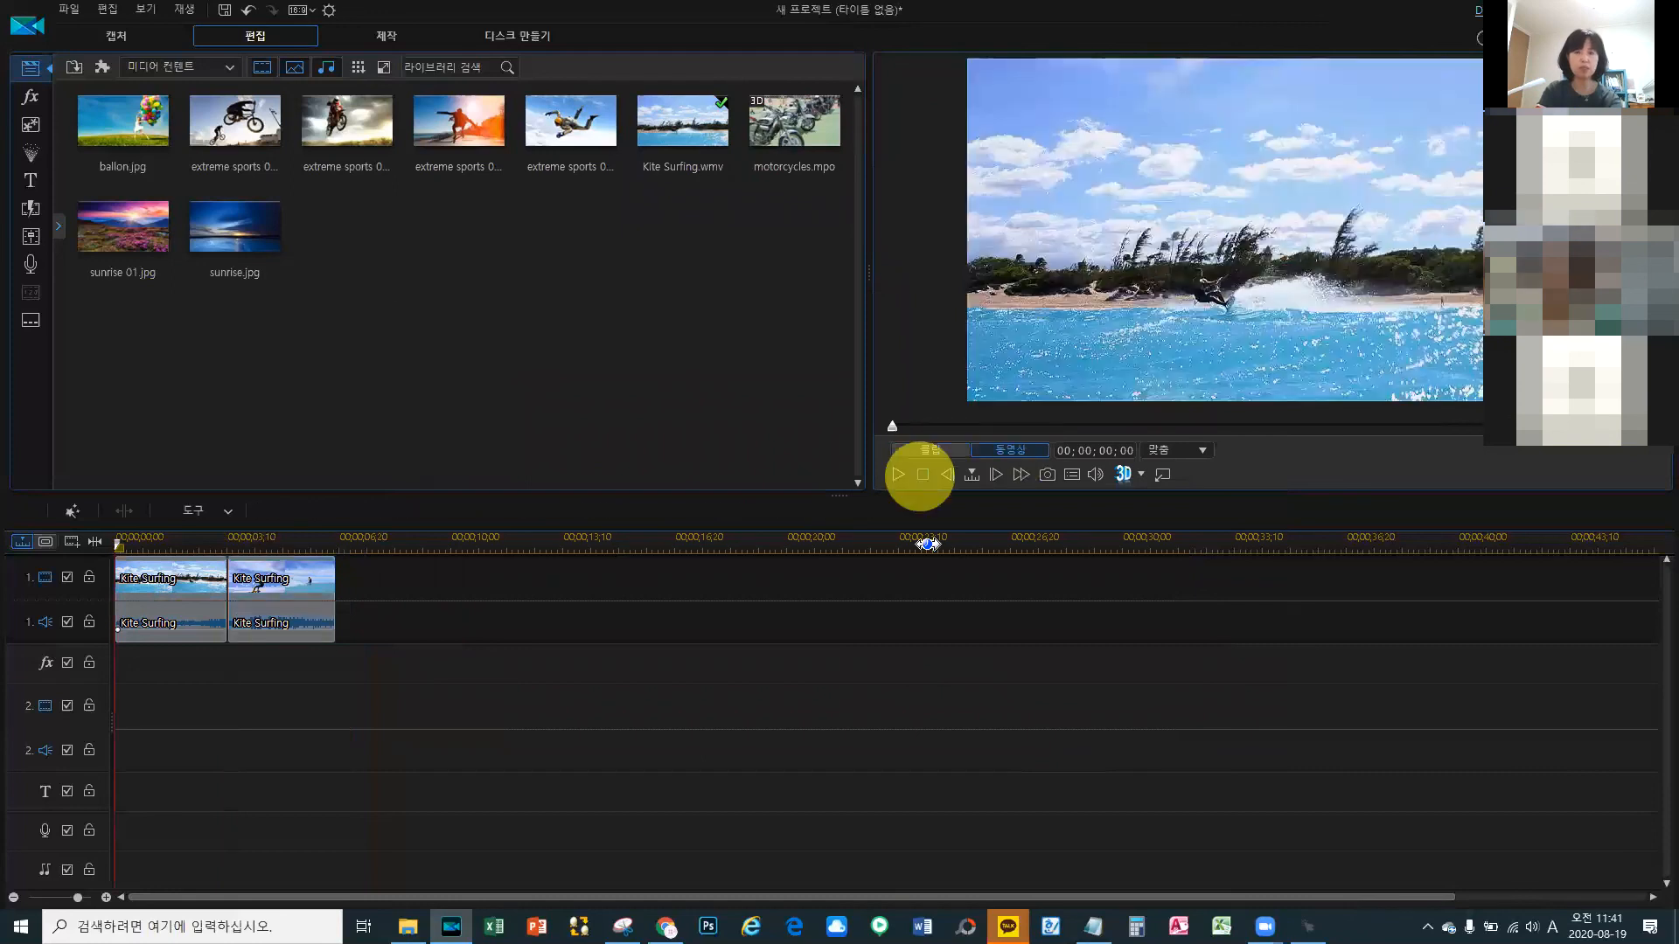
pyautogui.press('space')
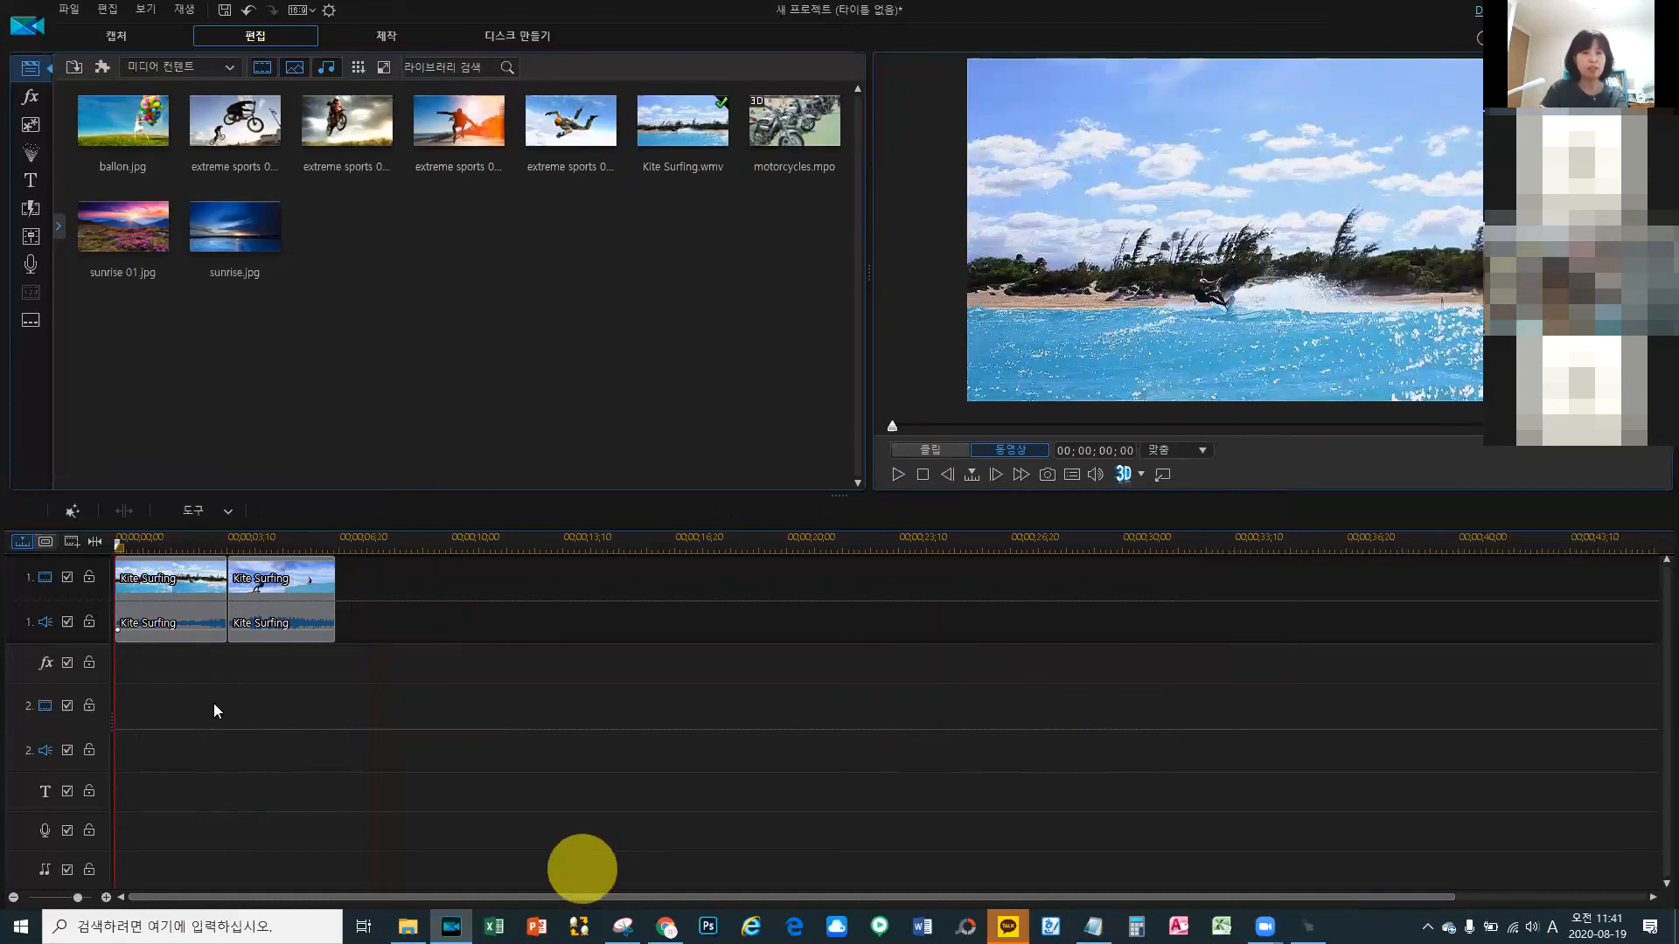
# Step: Reopen the multi trim of the first Kite Surfing clip, extend its segment's mark-out point to 00;00;06;11 and apply it
pyautogui.click(268, 589)
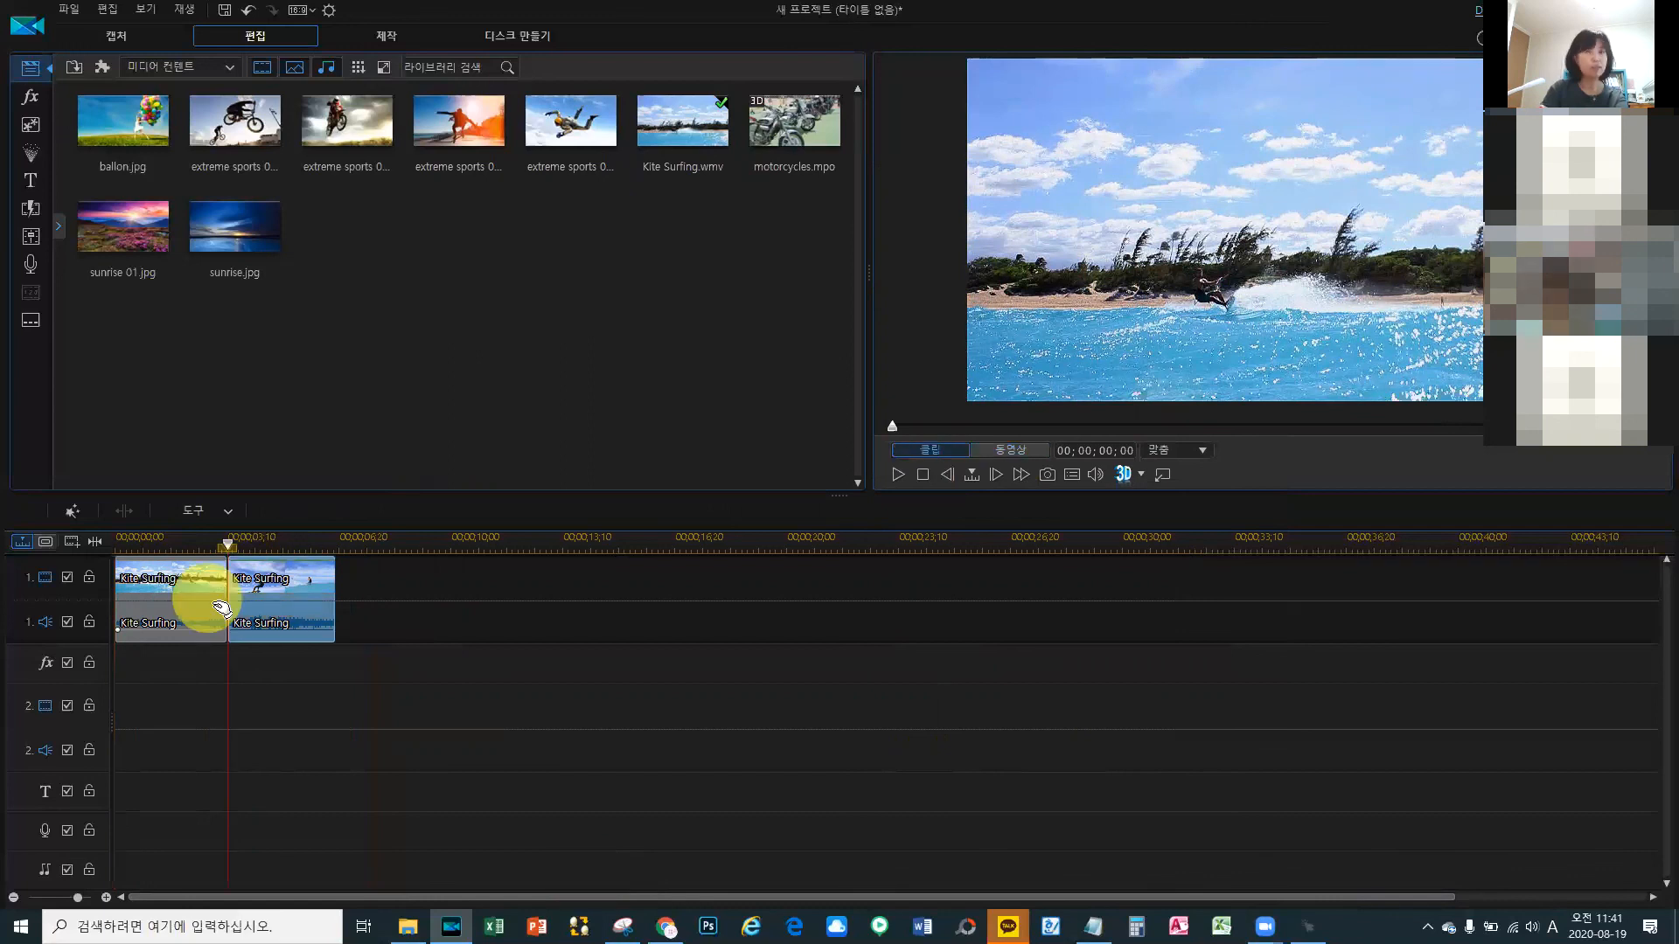
pyautogui.click(187, 599)
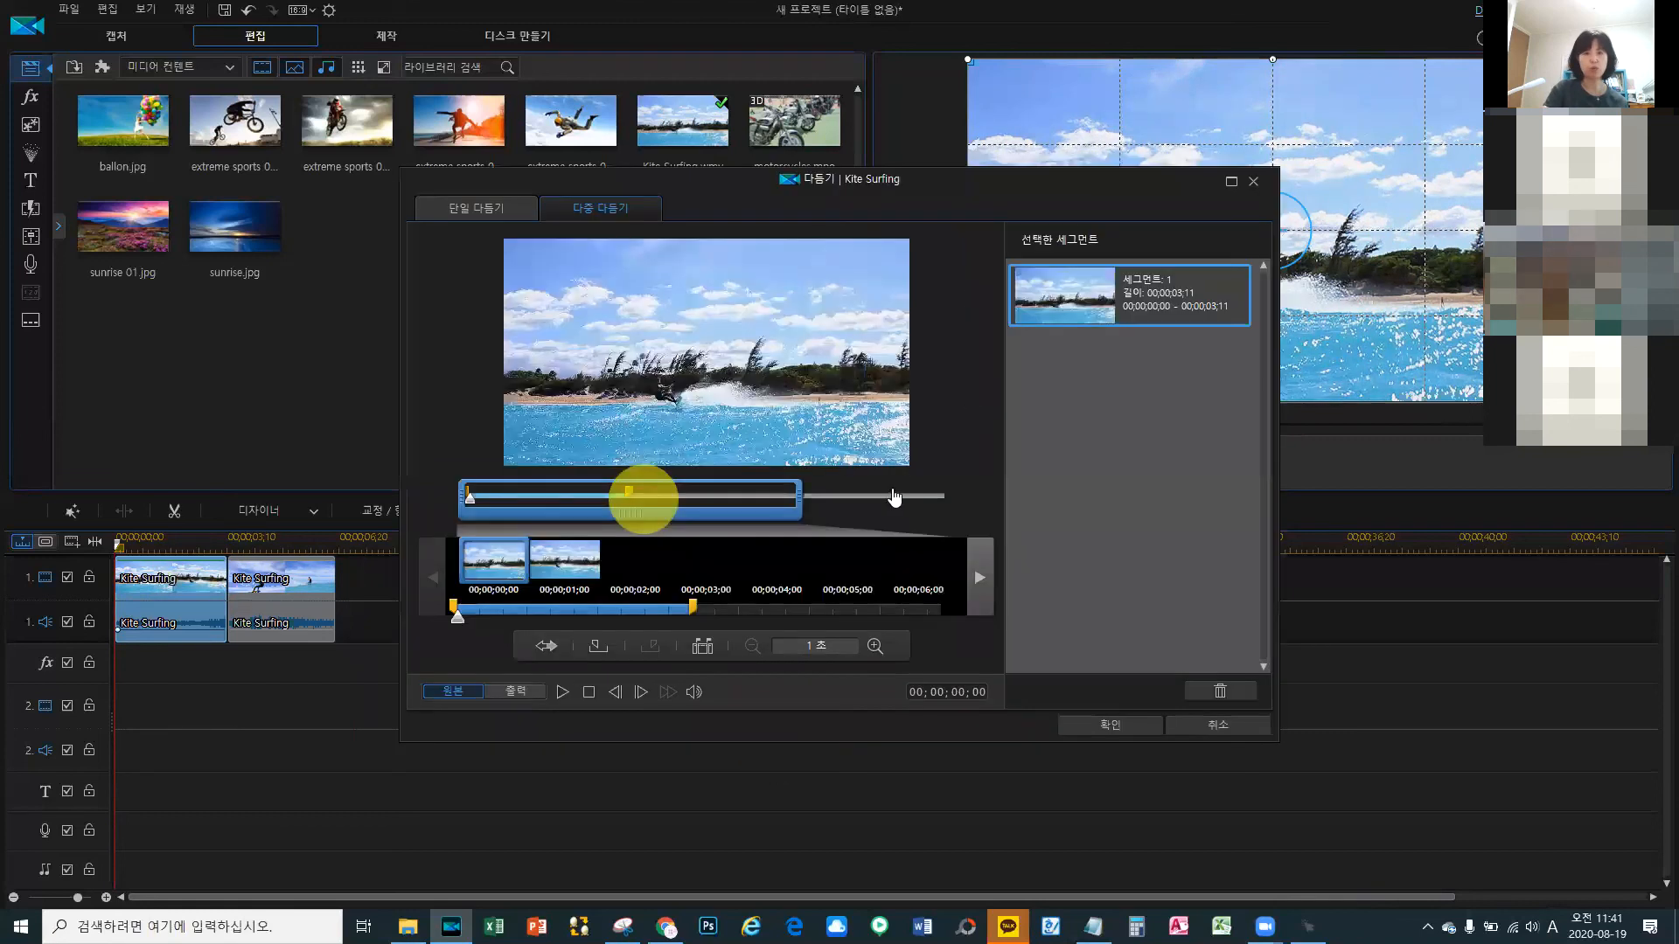
pyautogui.click(896, 495)
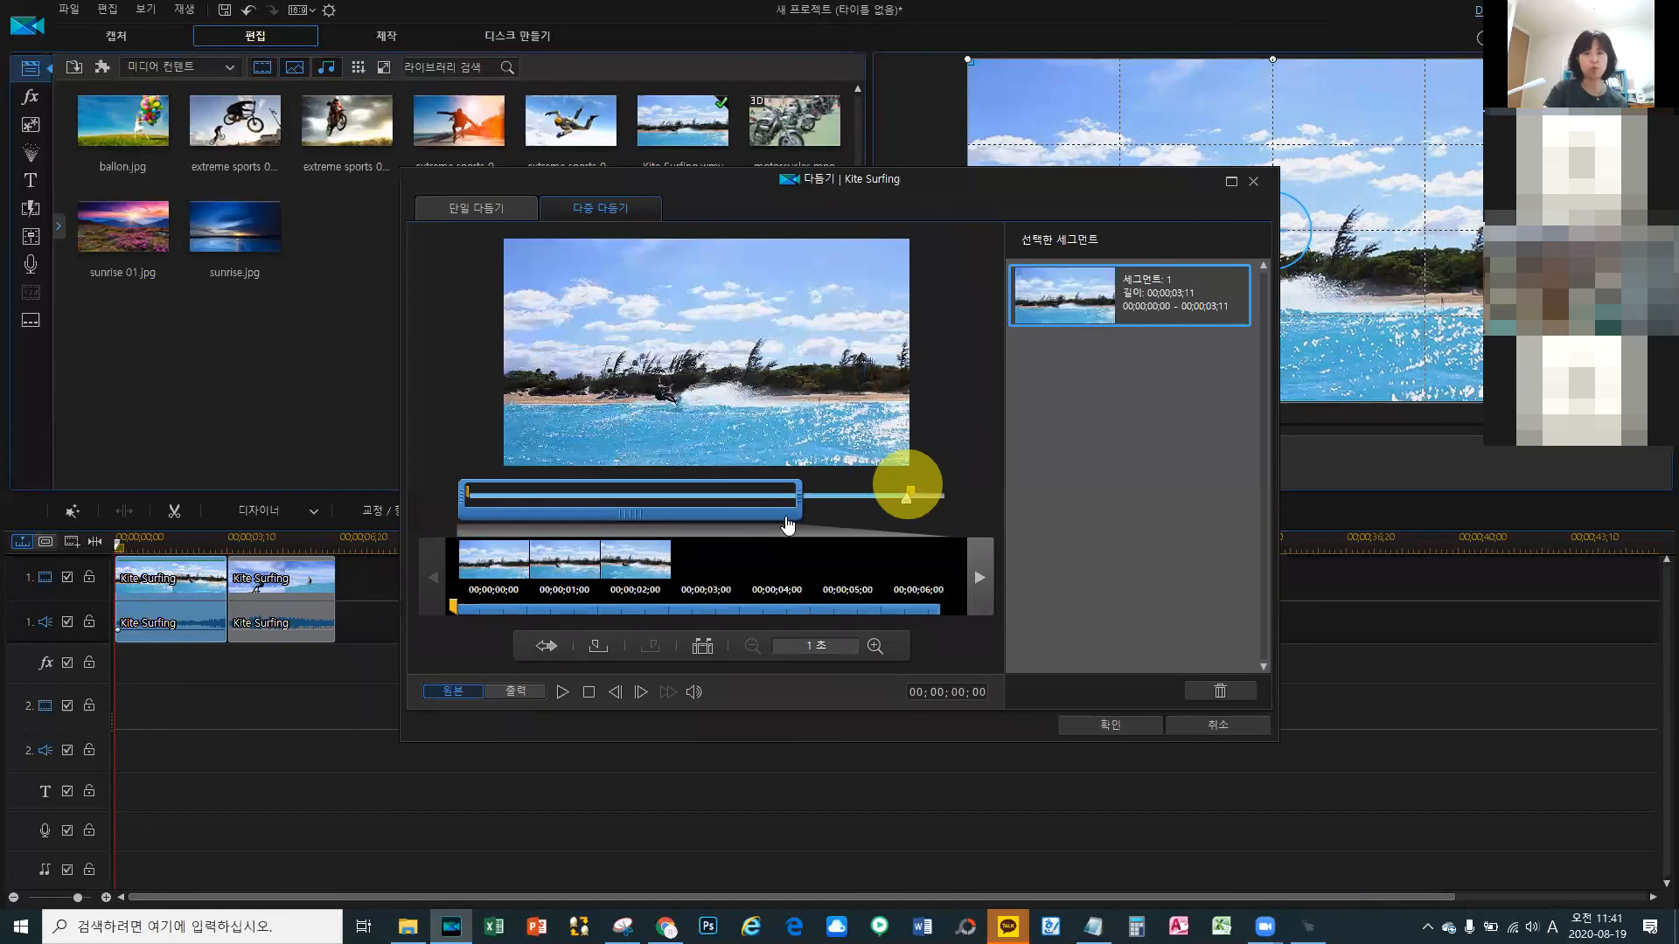
pyautogui.click(707, 494)
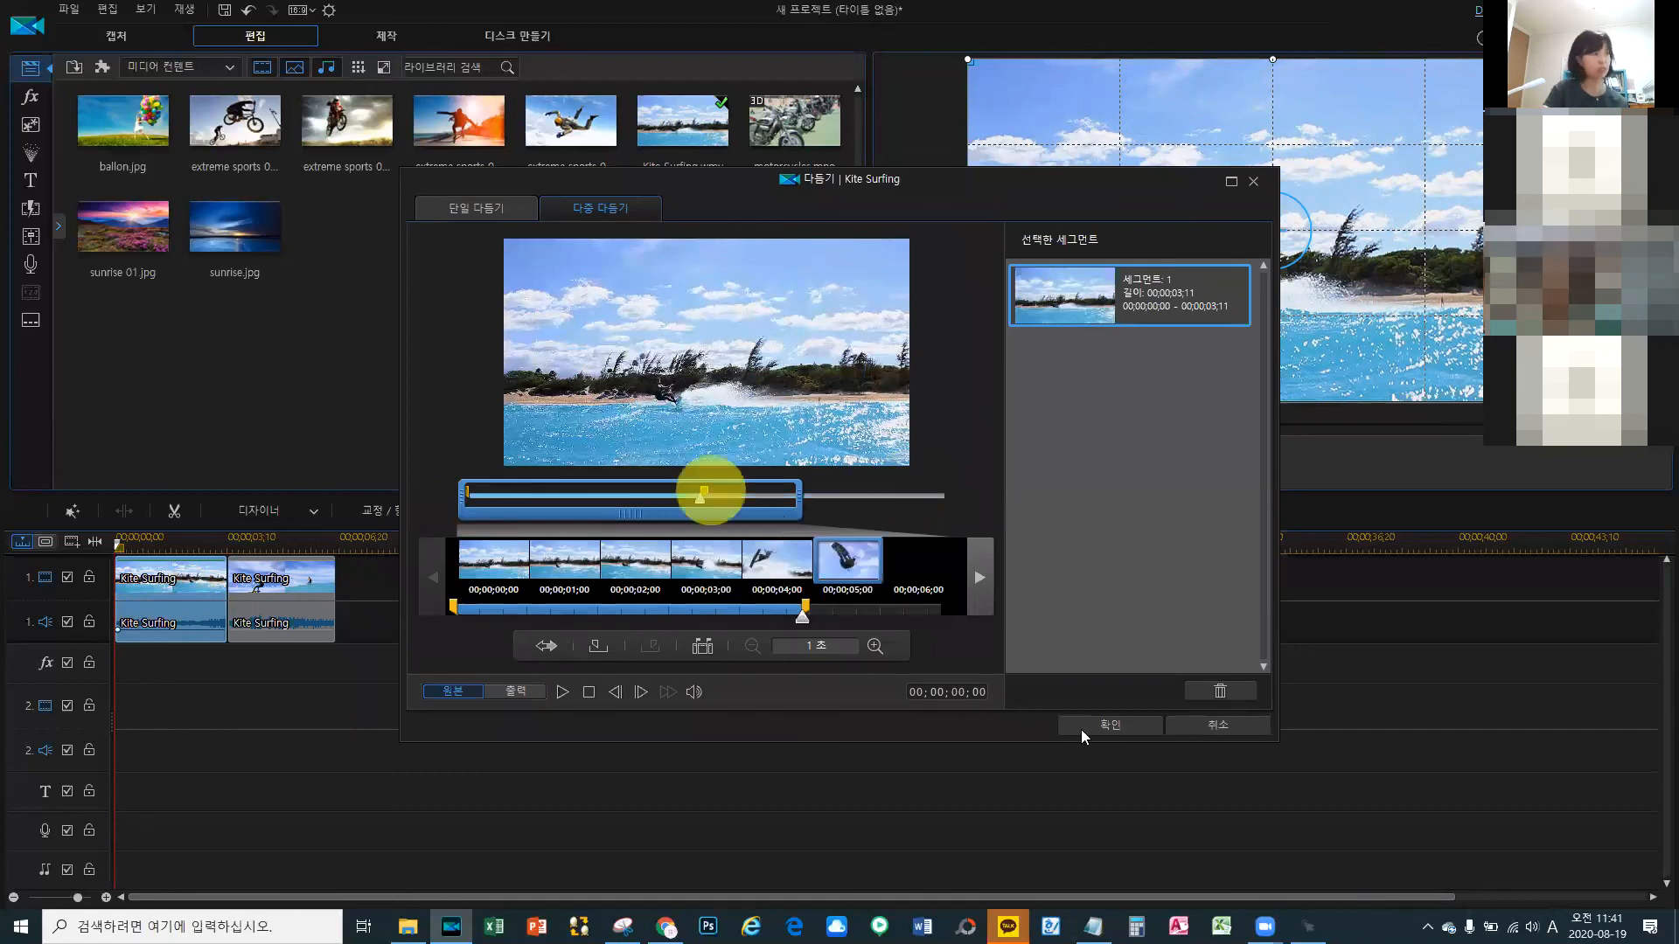
pyautogui.click(900, 495)
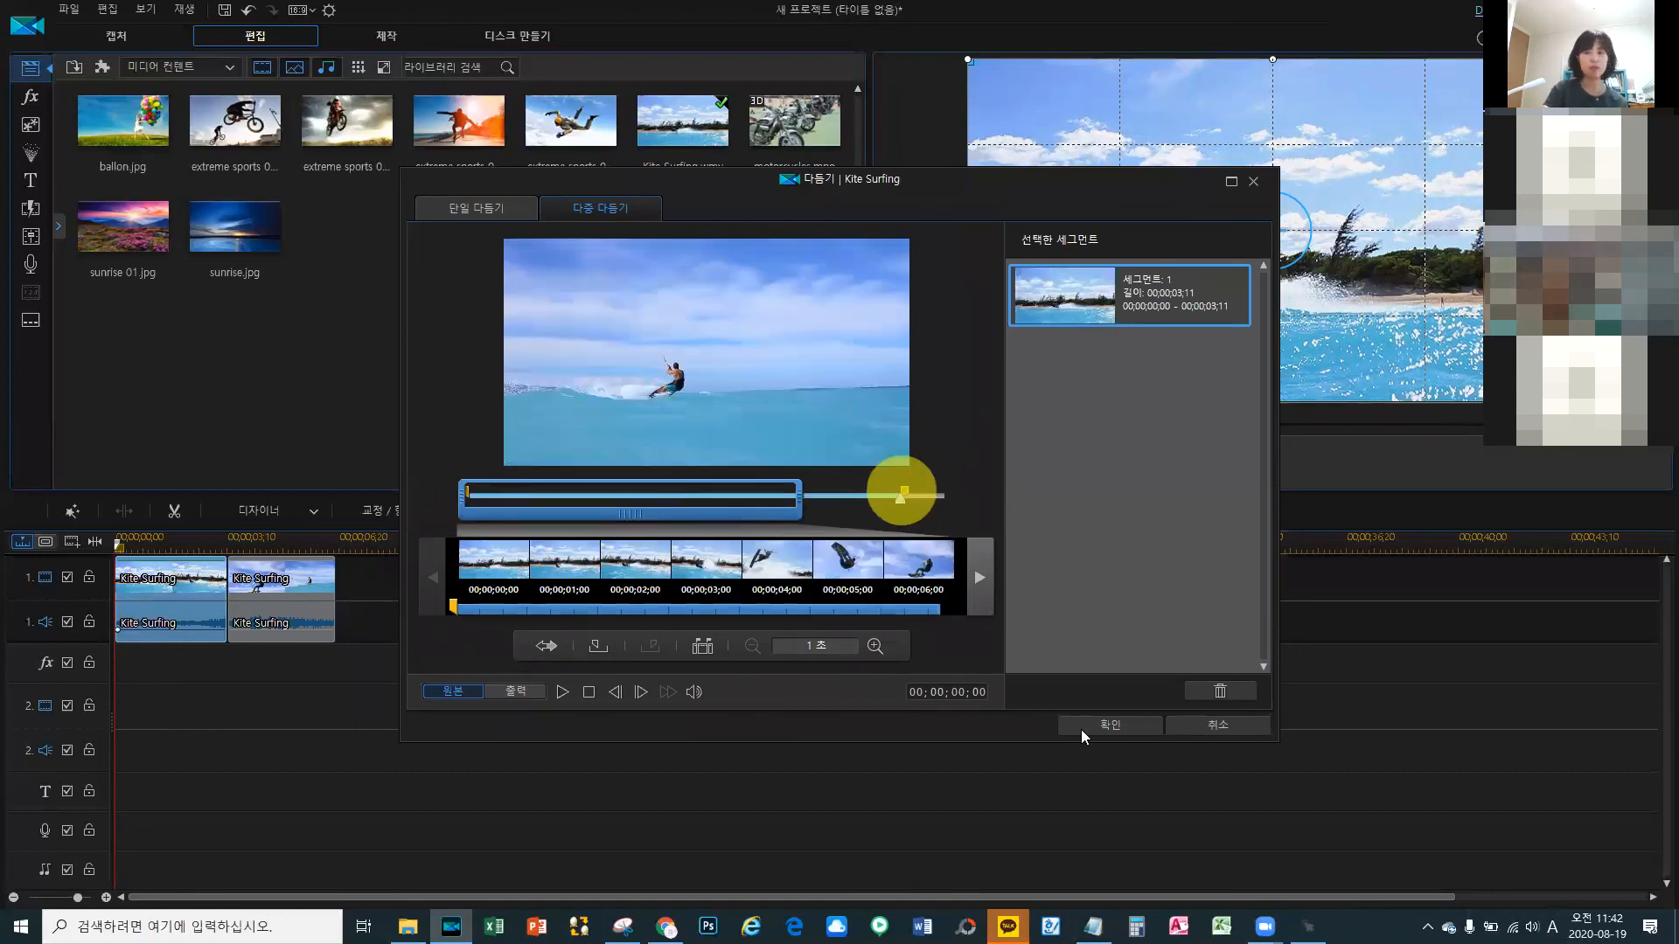
pyautogui.moveTo(902, 491); pyautogui.dragTo(788, 534)
pyautogui.click(1081, 729)
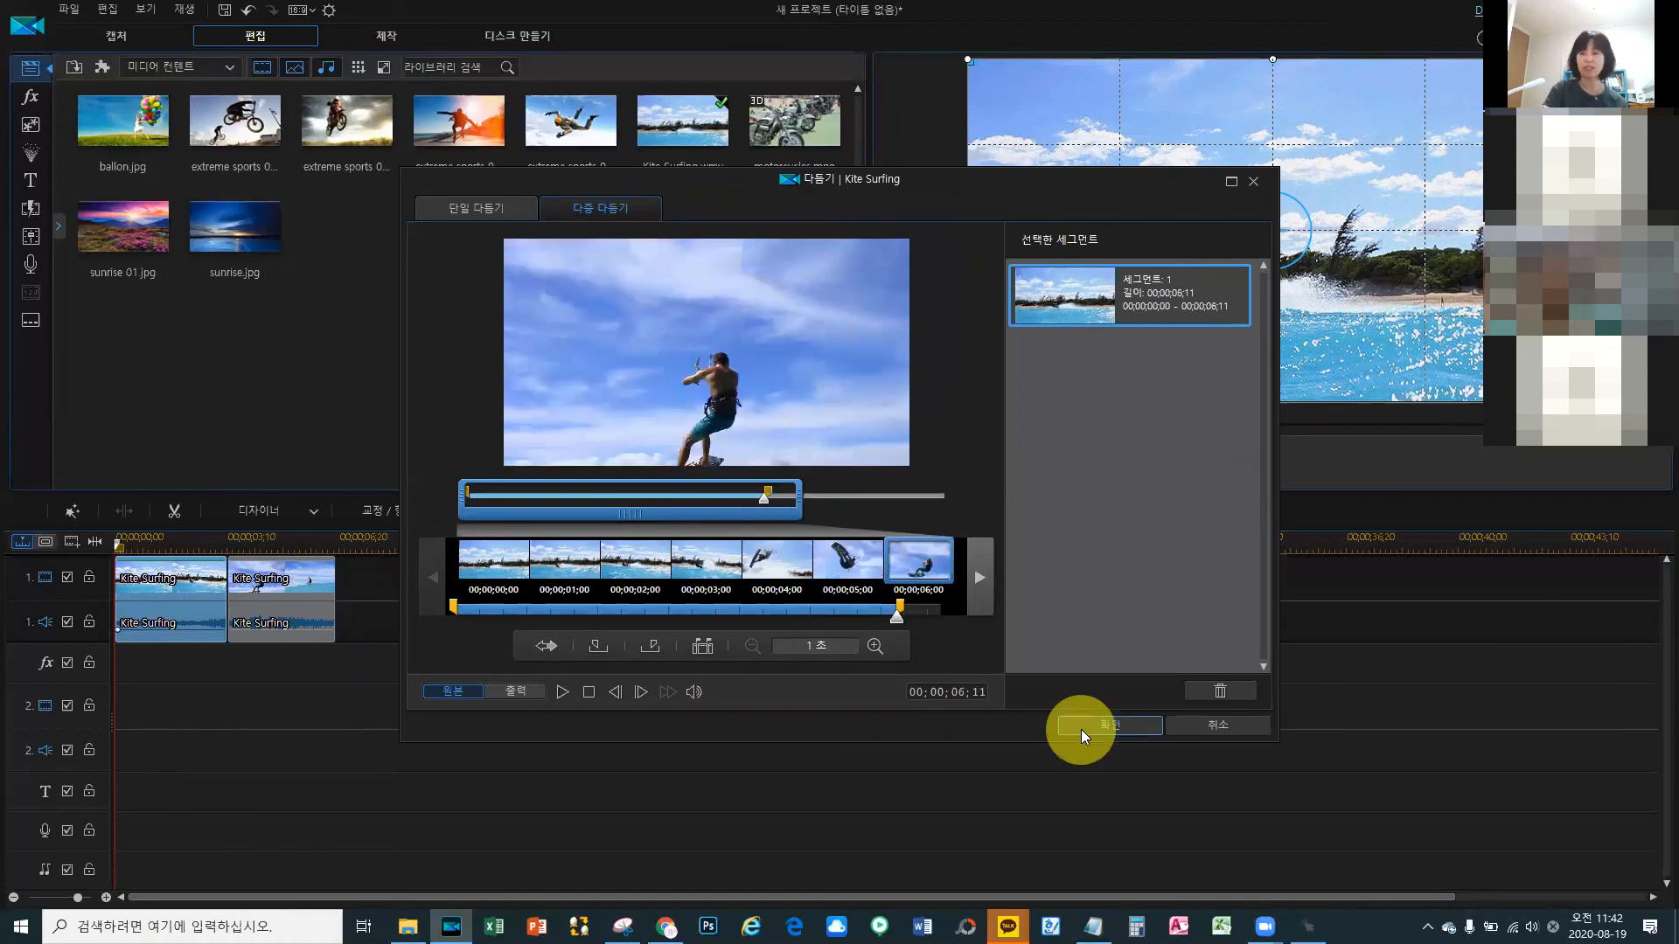